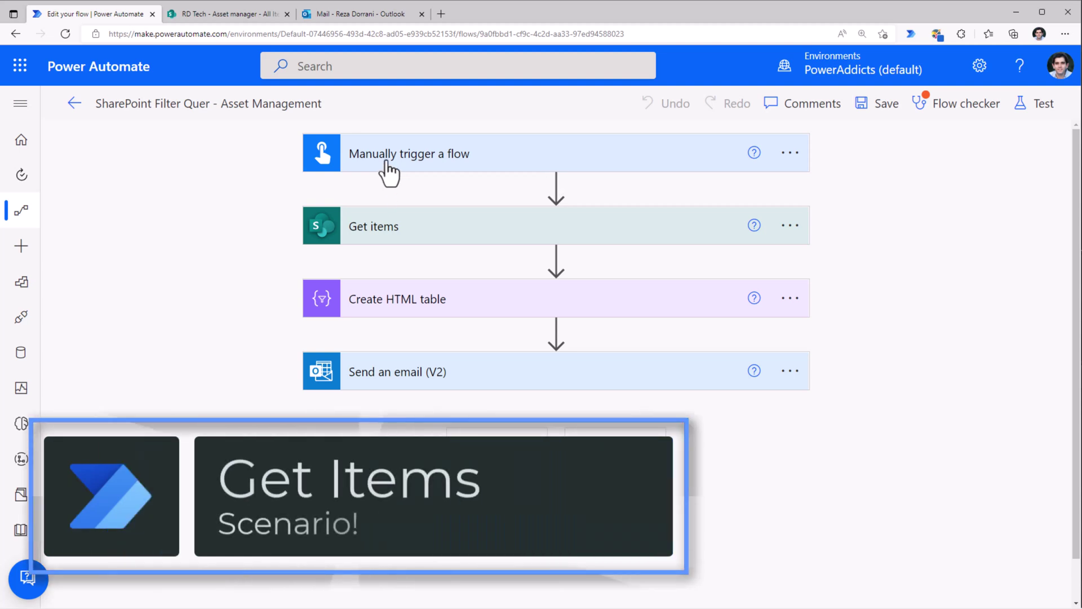
# Step: Expand the Get items action to review its site and list, and look over the source Asset manager list in SharePoint
pyautogui.click(397, 229)
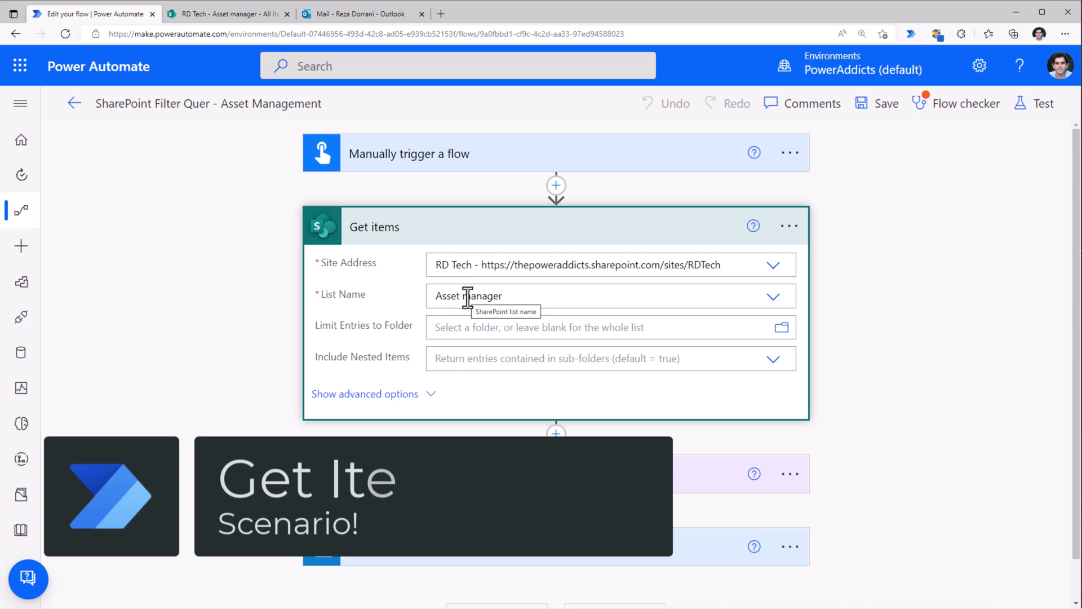
pyautogui.hotkey('ctrl', 'Tab')
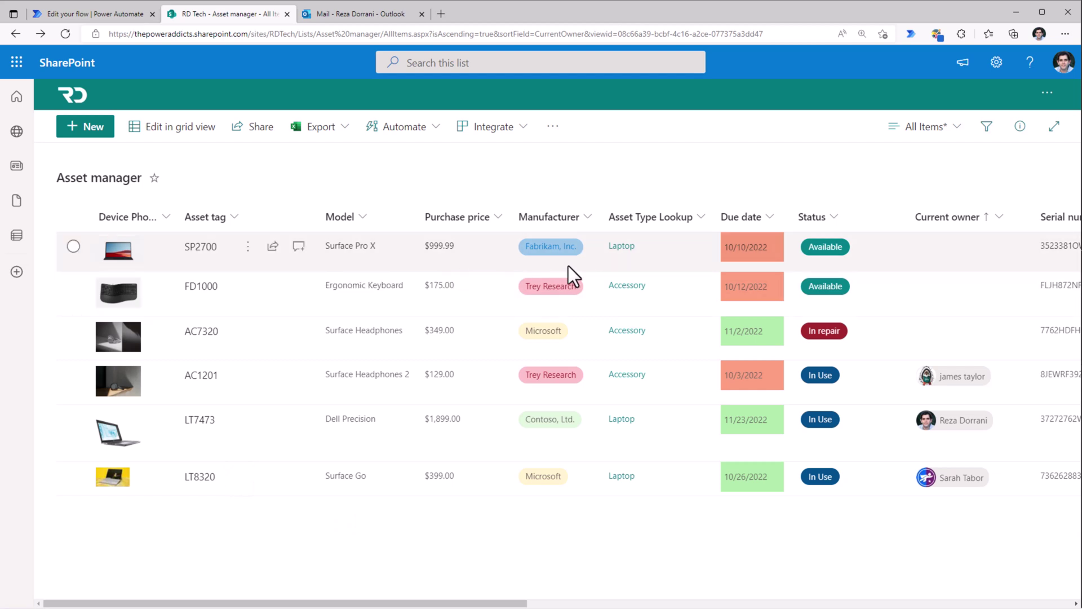
pyautogui.hotkey('ctrl', 'shift', 'Tab')
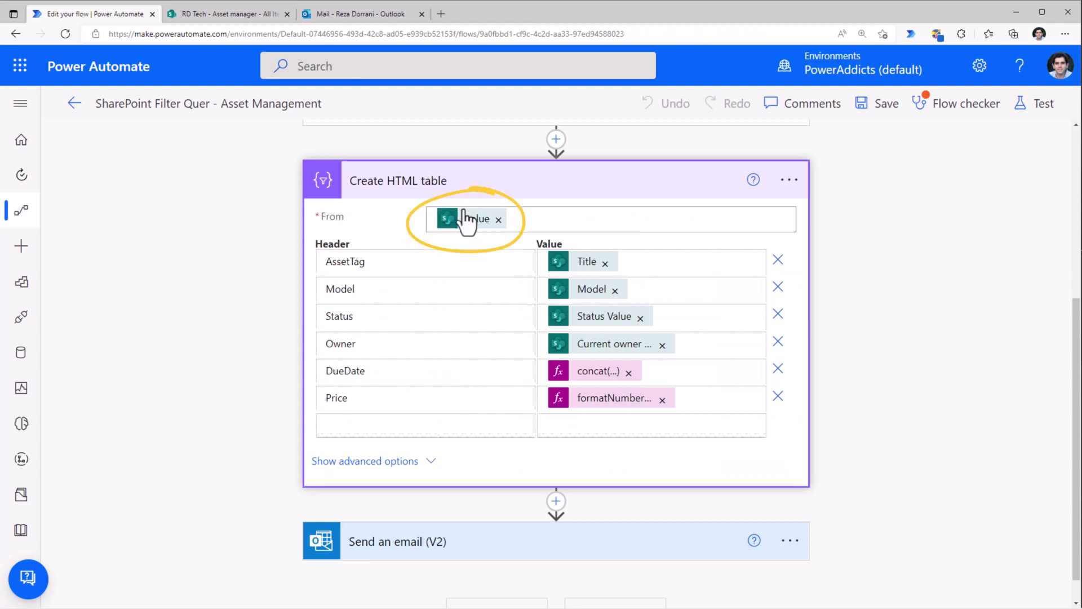
# Step: Review the column mapping of the Create HTML table action, collapse it, and inspect the Send an email (V2) action
pyautogui.moveTo(478, 232)
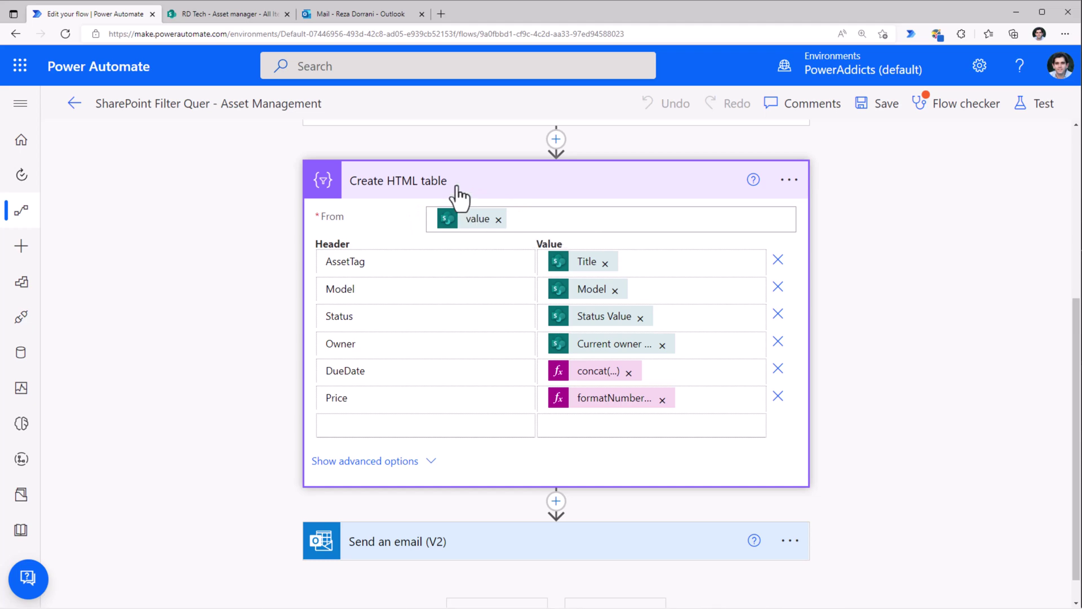
pyautogui.click(458, 198)
pyautogui.click(447, 502)
pyautogui.scroll(-2, 496, 443)
pyautogui.scroll(-4, 490, 435)
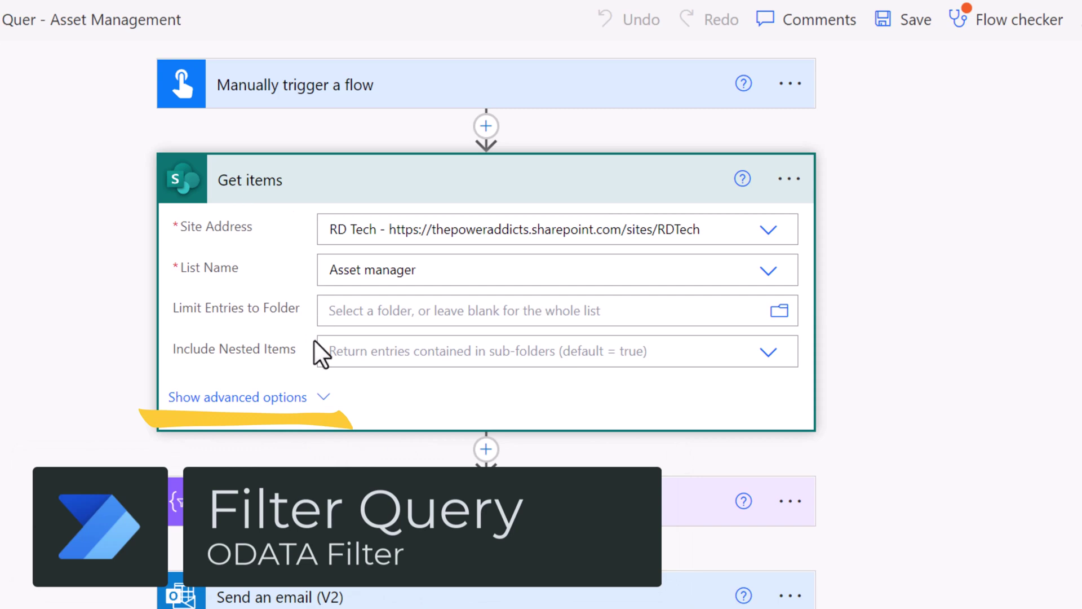
# Step: Show the advanced options of the Get items action to examine the Filter Query field
pyautogui.click(326, 400)
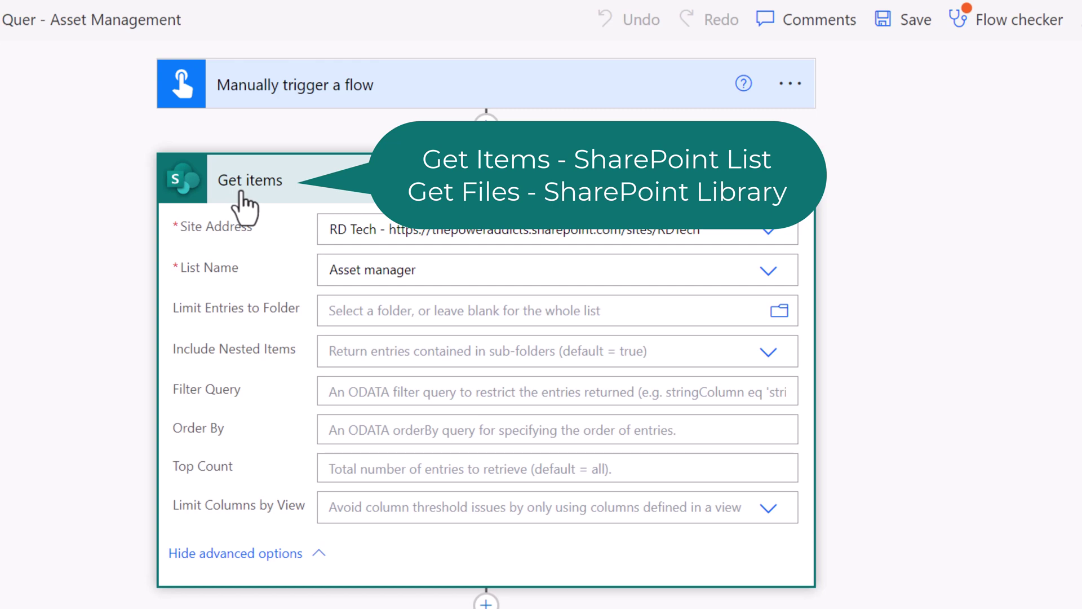
pyautogui.scroll(-1, 442, 197)
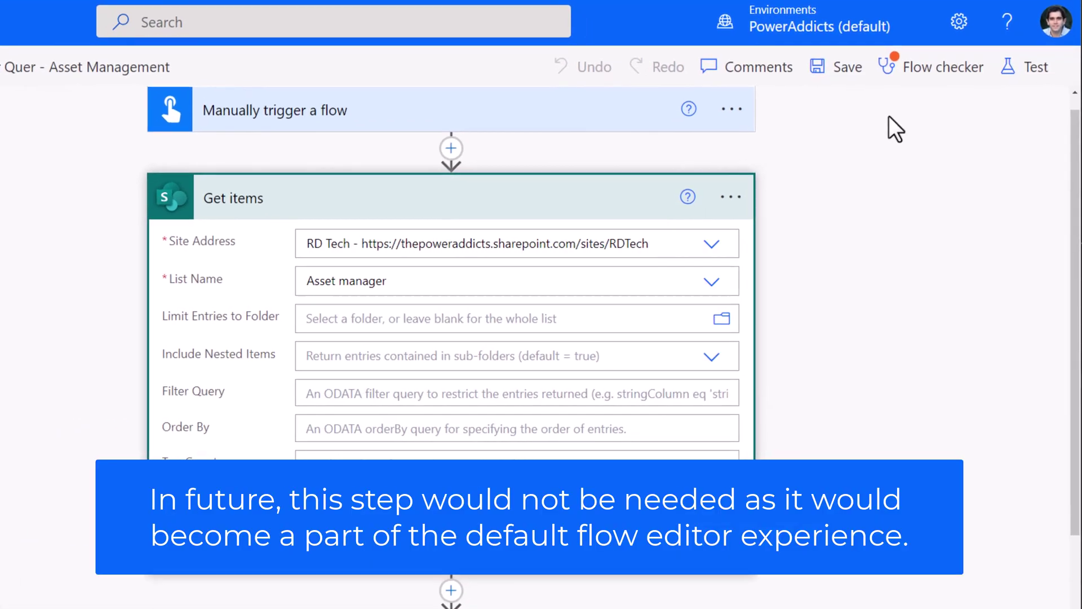
# Step: Turn on Experimental Features in the Power Automate settings and save them
pyautogui.click(962, 28)
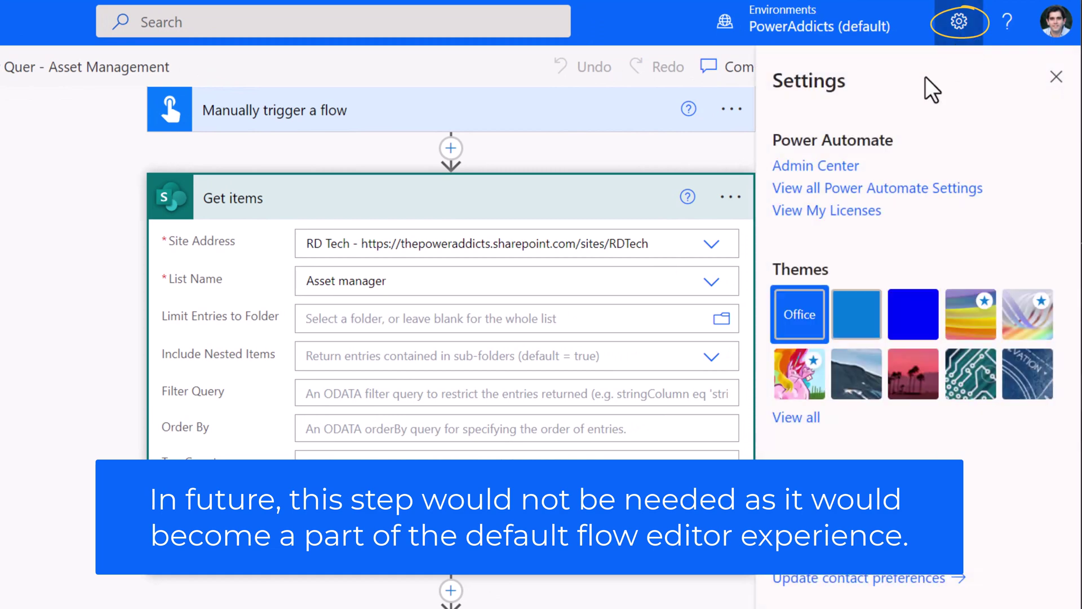
pyautogui.click(896, 191)
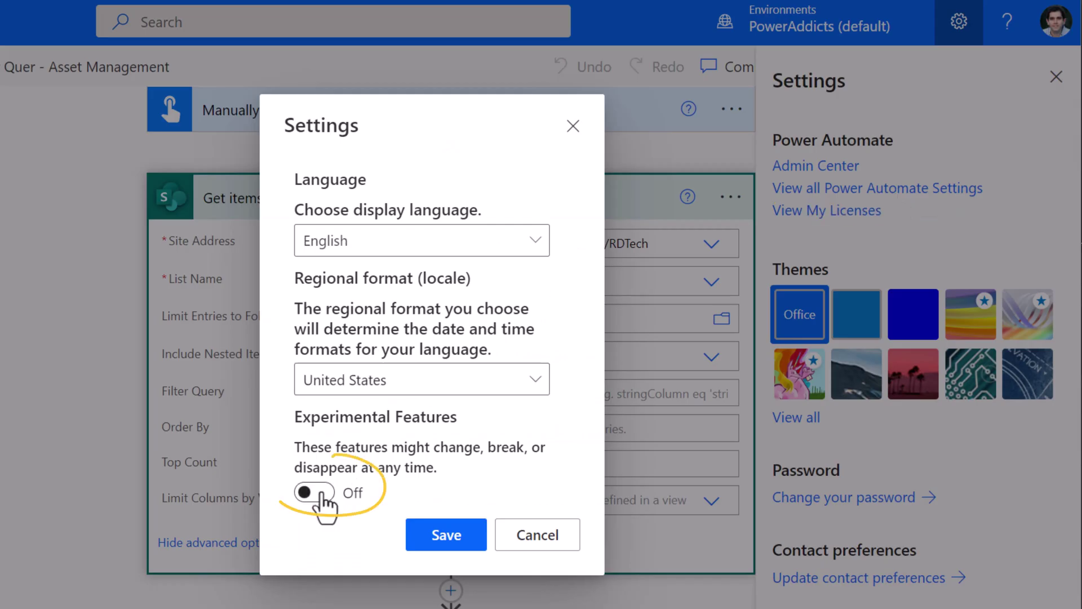
pyautogui.click(322, 493)
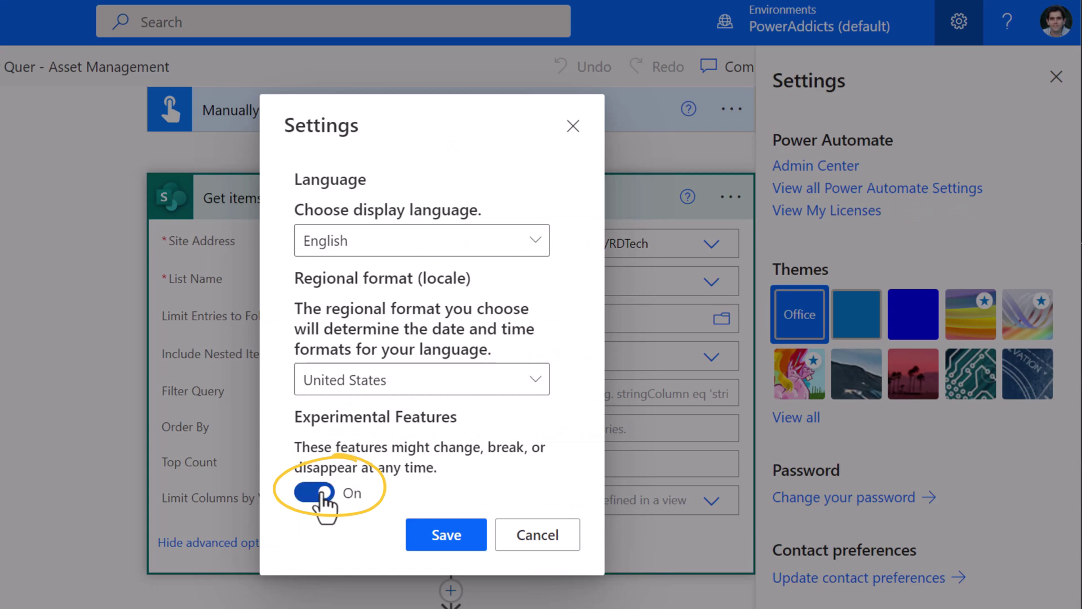
pyautogui.click(448, 541)
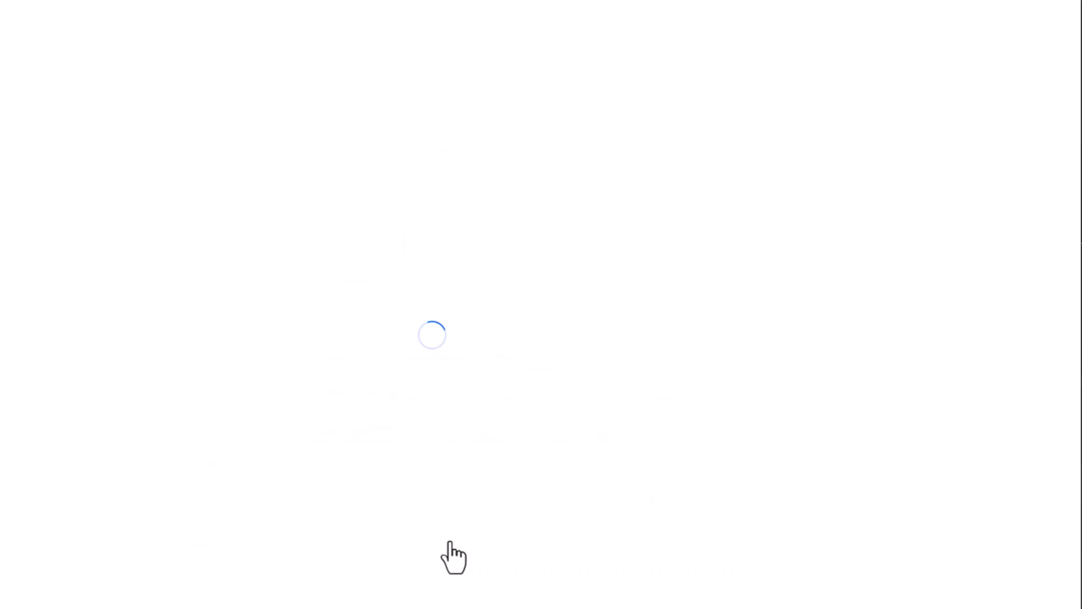
# Step: Expand the Get items action again and reveal its advanced options with the Filter Query builder
pyautogui.click(439, 232)
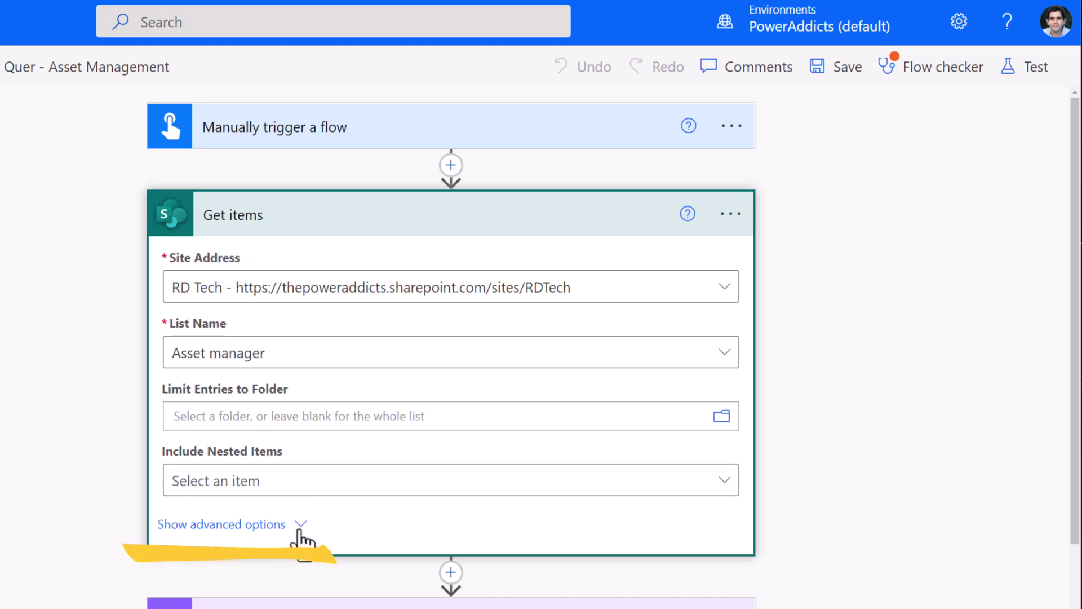
pyautogui.click(299, 531)
pyautogui.scroll(-3, 339, 438)
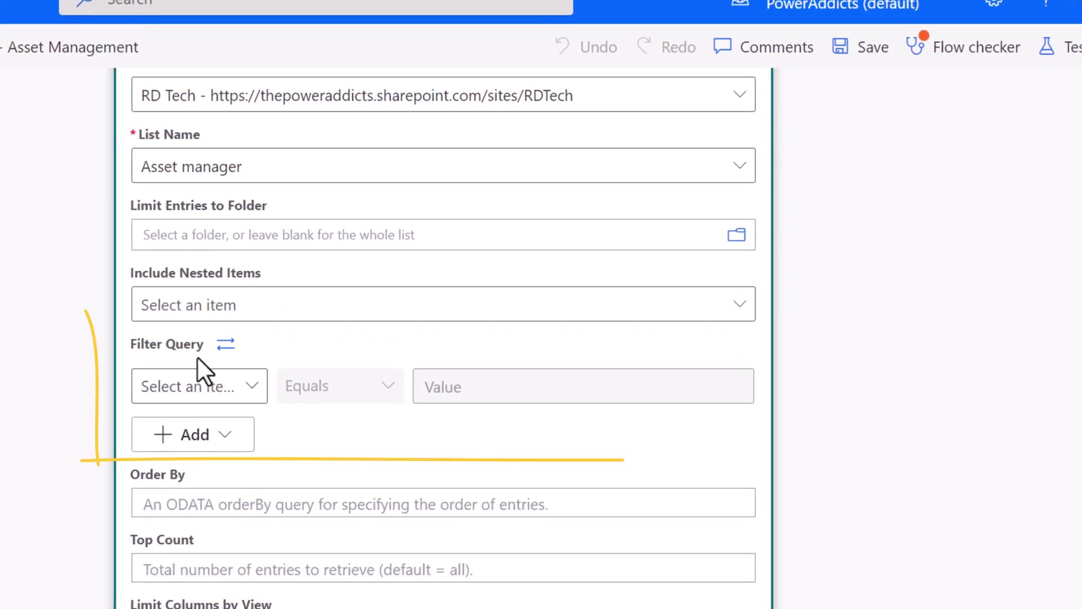
# Step: Build a filter query where Title equals AC7320 and test the flow
pyautogui.click(236, 393)
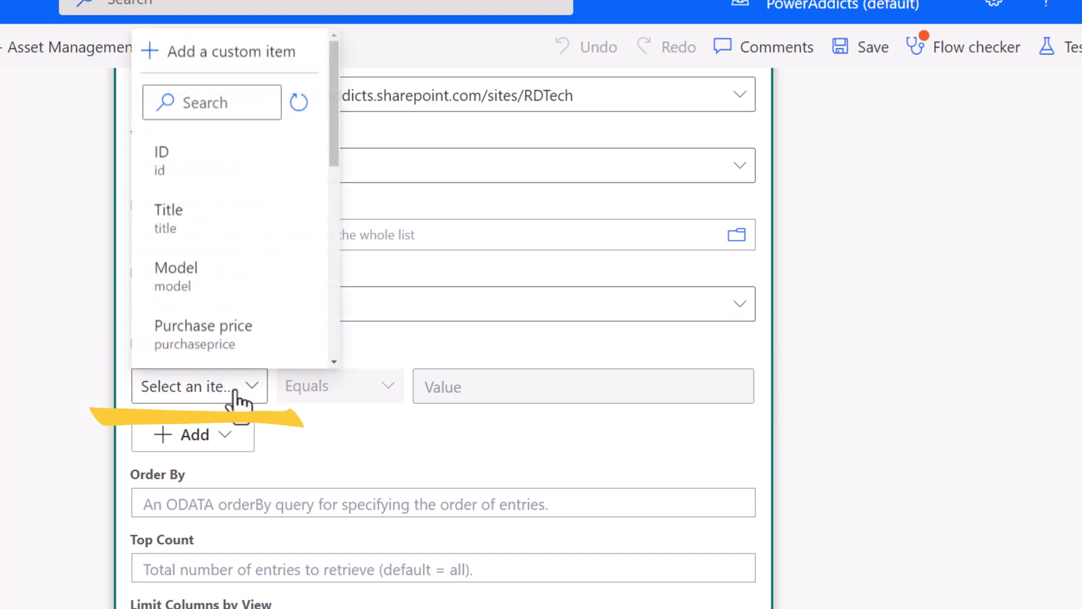
pyautogui.click(212, 232)
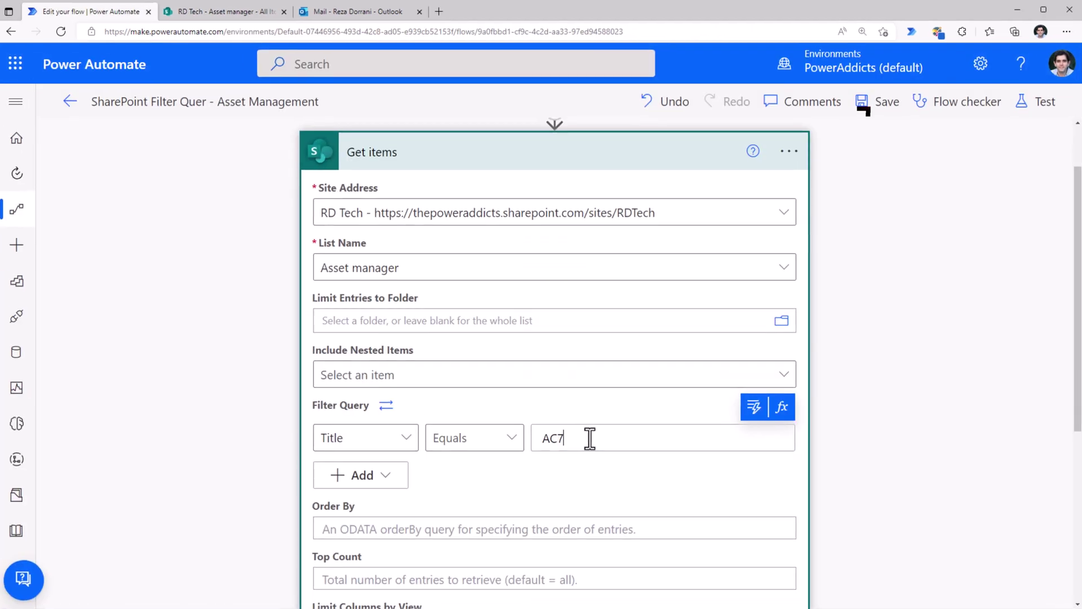
pyautogui.write('320')
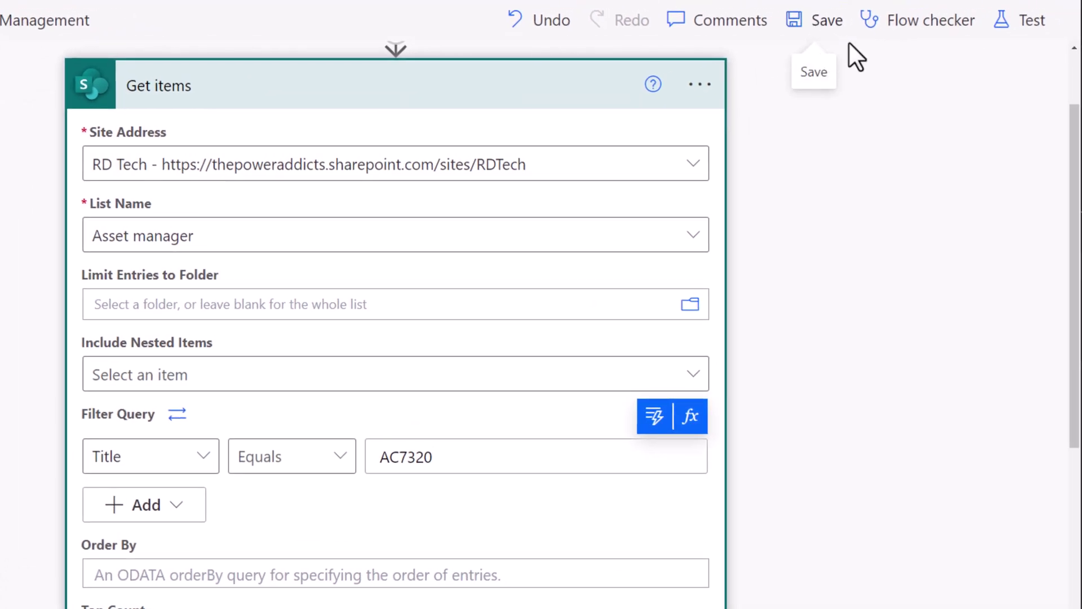
pyautogui.click(1027, 27)
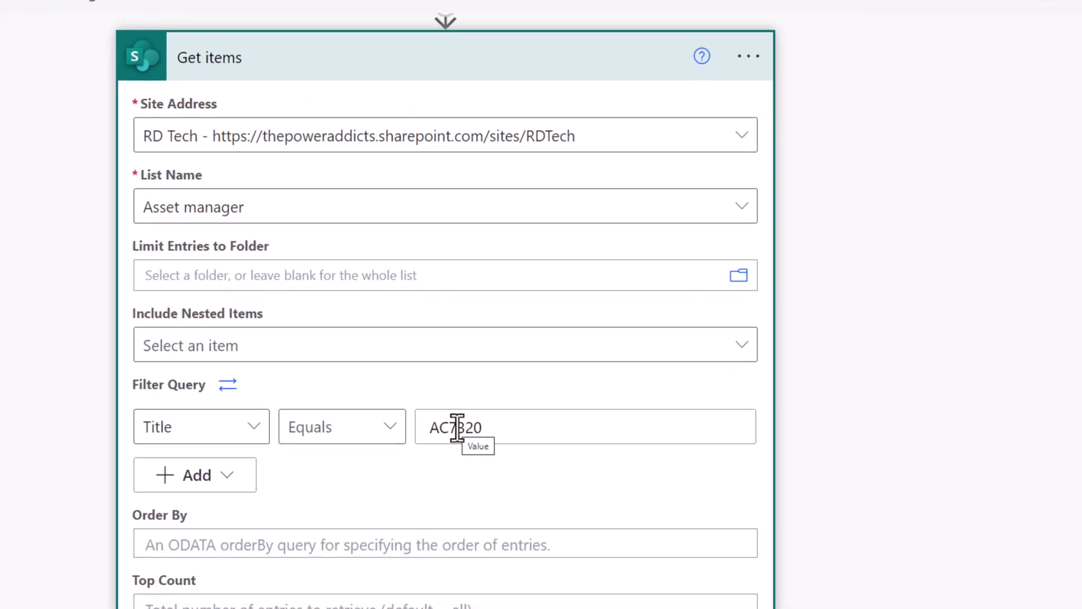
# Step: Display the filter query as OData text, examine the expression, and return to the visual filter builder
pyautogui.click(228, 386)
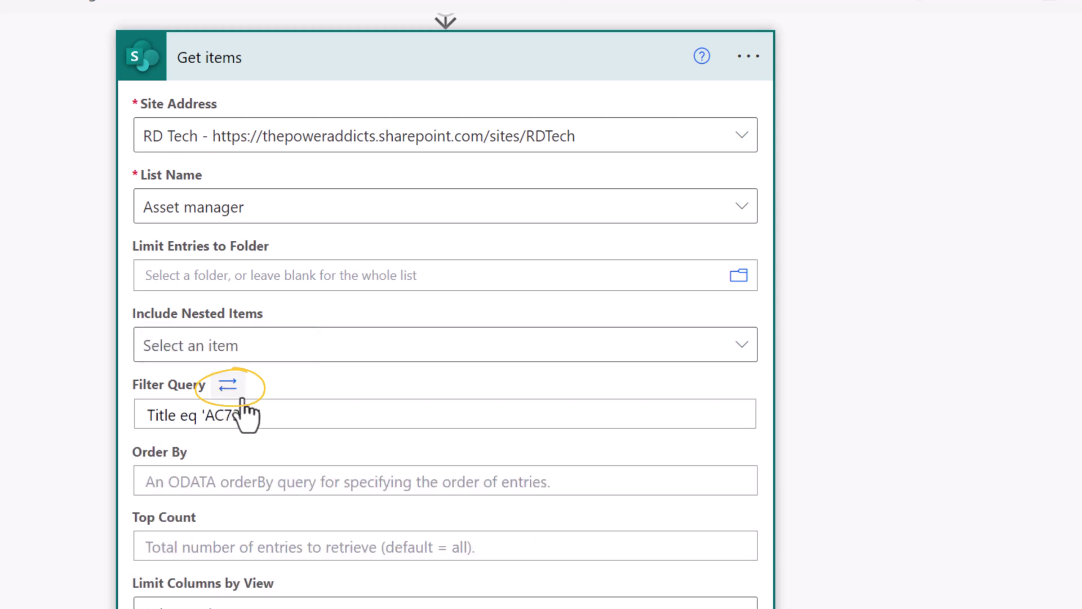
pyautogui.click(282, 415)
pyautogui.moveTo(282, 415); pyautogui.dragTo(140, 417)
pyautogui.press('End')
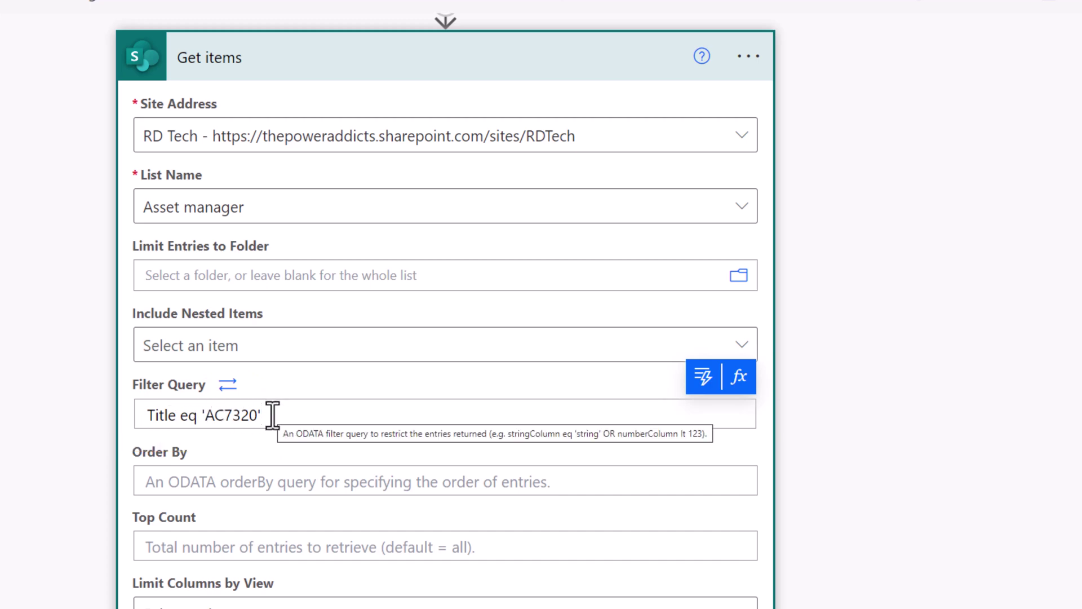
pyautogui.click(227, 385)
# Step: Change the filter query condition so that Title starts with AC
pyautogui.click(336, 424)
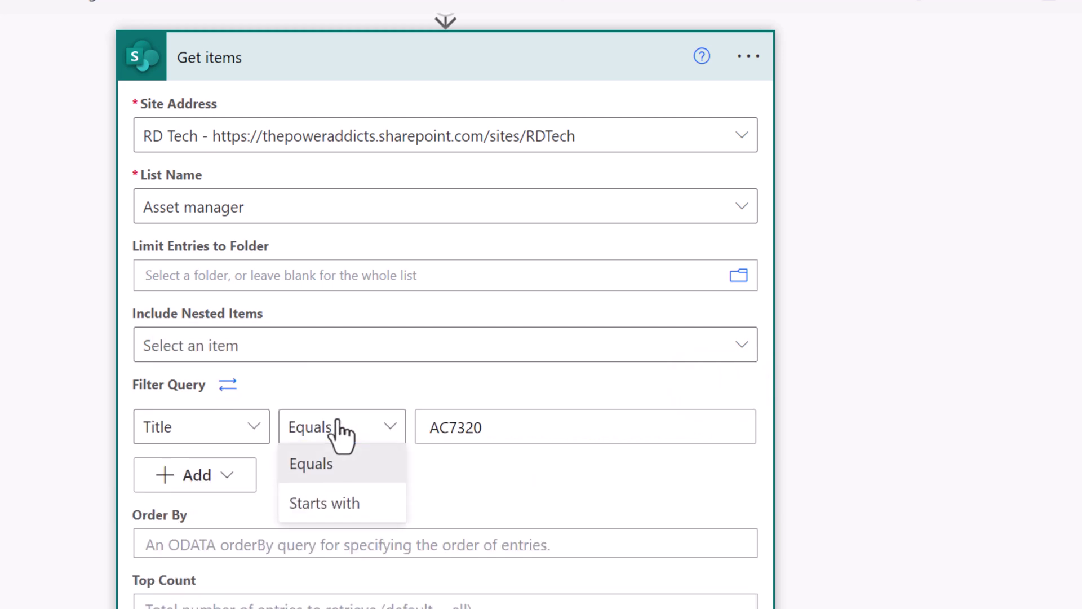
pyautogui.click(345, 504)
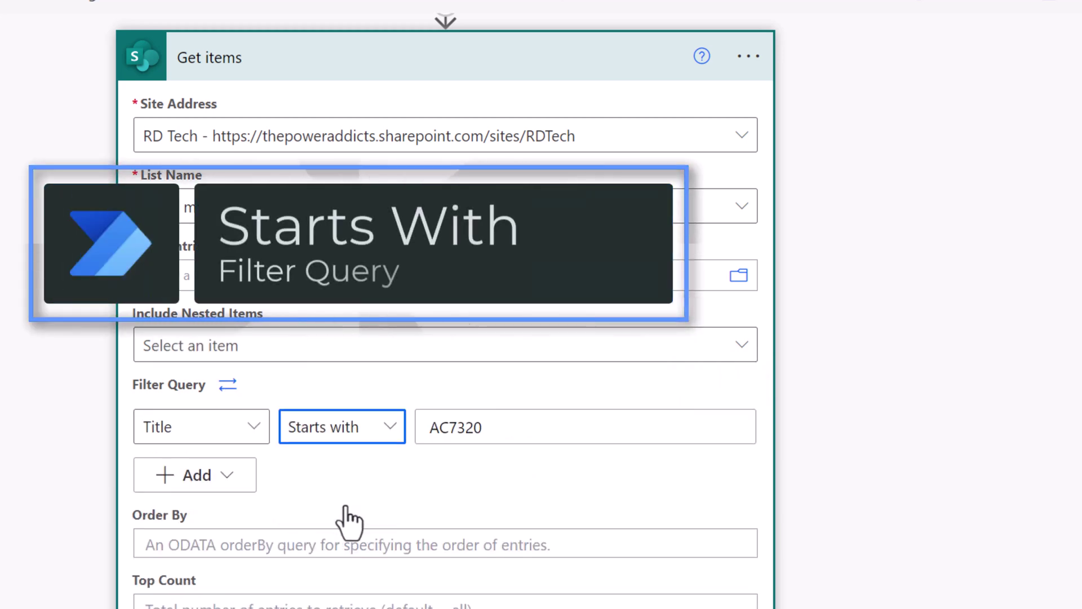
pyautogui.click(499, 442)
pyautogui.press('BackSpace')
pyautogui.press('BackSpace')
pyautogui.press('BackSpace')
pyautogui.press('BackSpace')
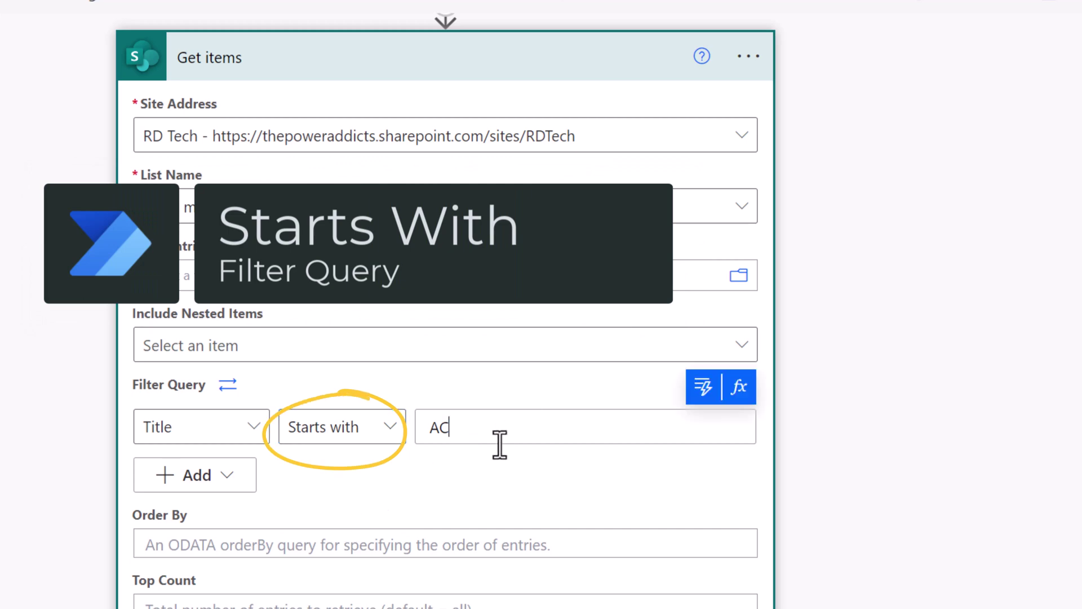
pyautogui.click(390, 474)
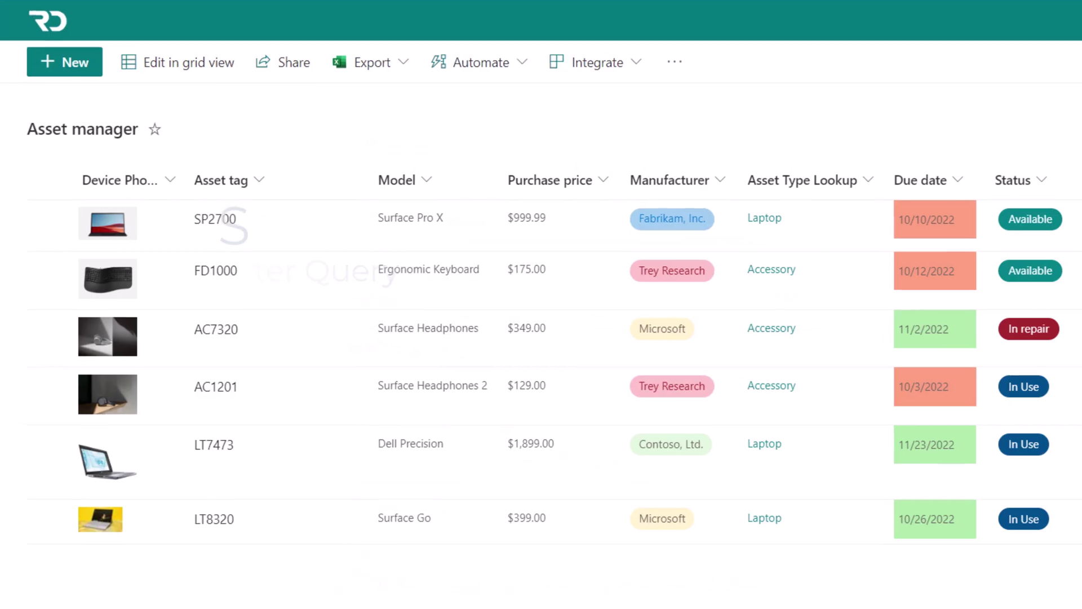
# Step: Mark the AC7320 and AC1201 assets in the Asset manager list and test the flow with the current filter
pyautogui.click(50, 329)
pyautogui.click(51, 387)
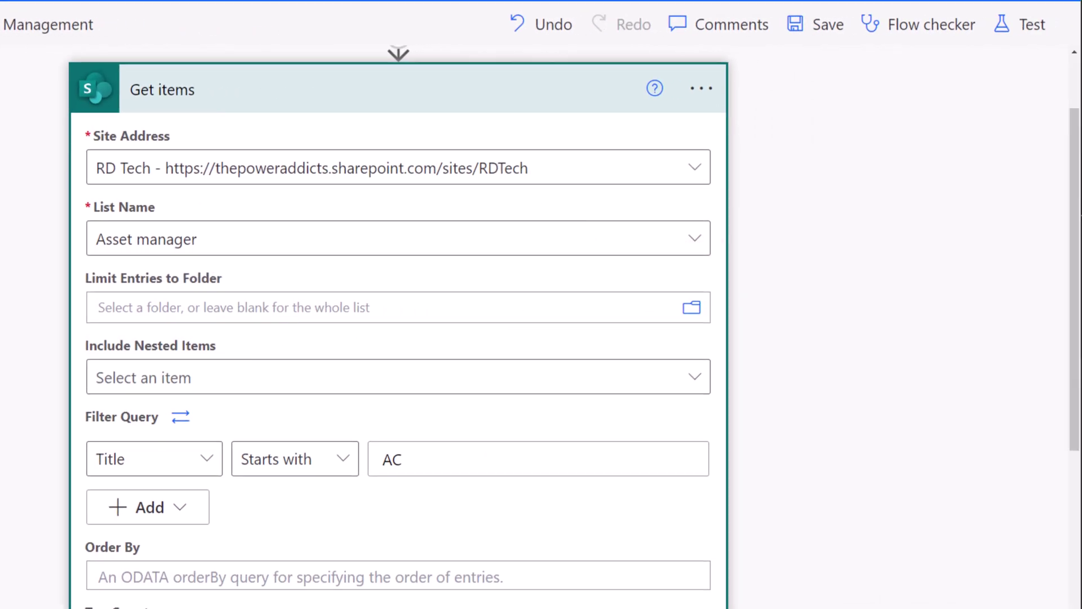
pyautogui.click(1026, 26)
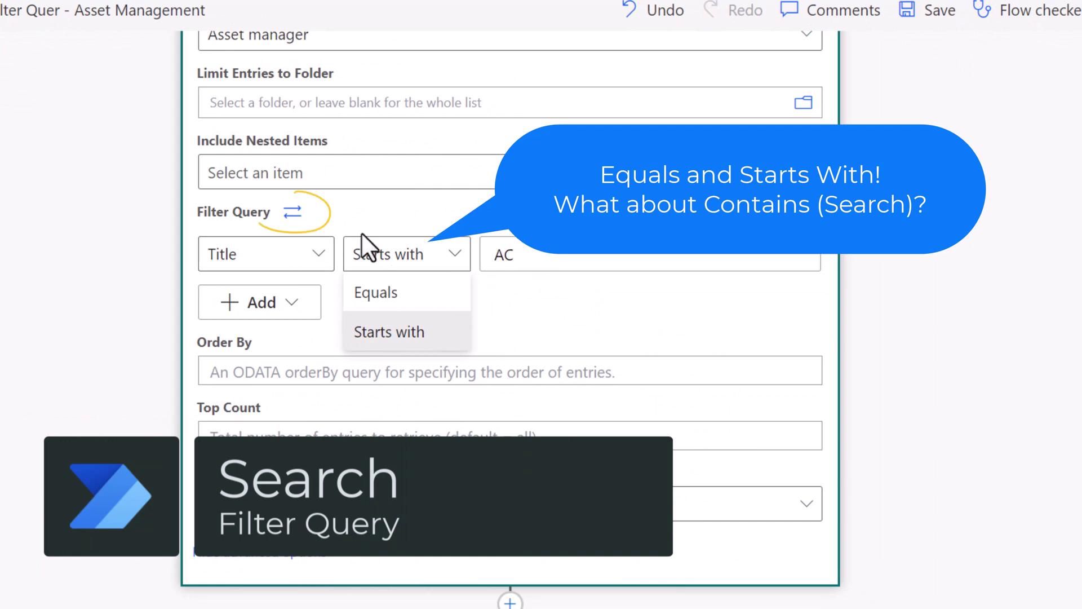
# Step: Switch the filter query to text mode, enter the OData expression substringof('00',Title), and test the flow
pyautogui.click(292, 211)
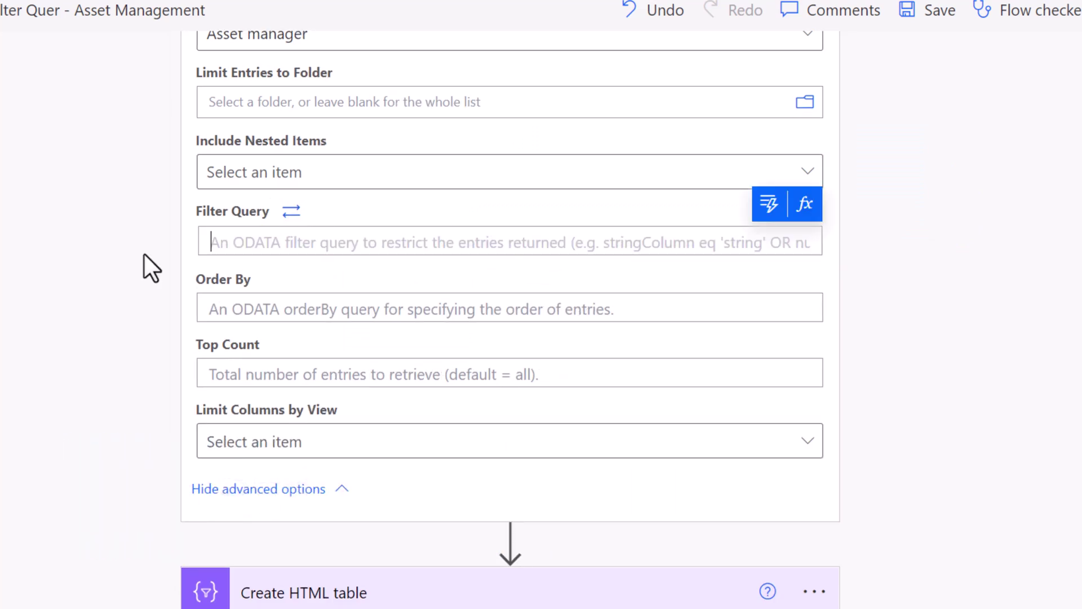
pyautogui.write('substringof')
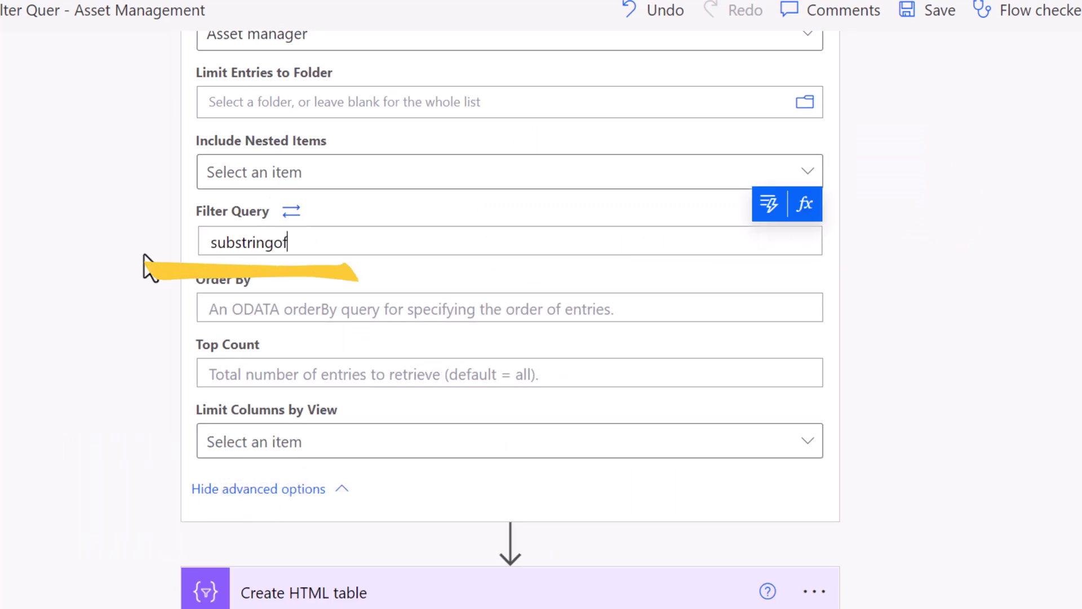
pyautogui.write("('00',Title")
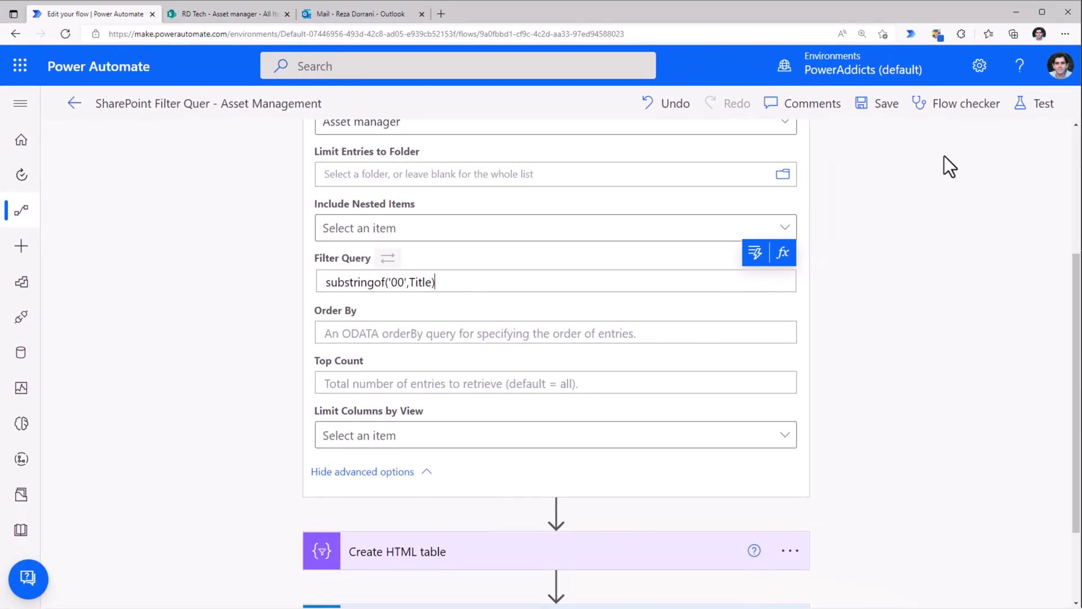
pyautogui.click(1039, 104)
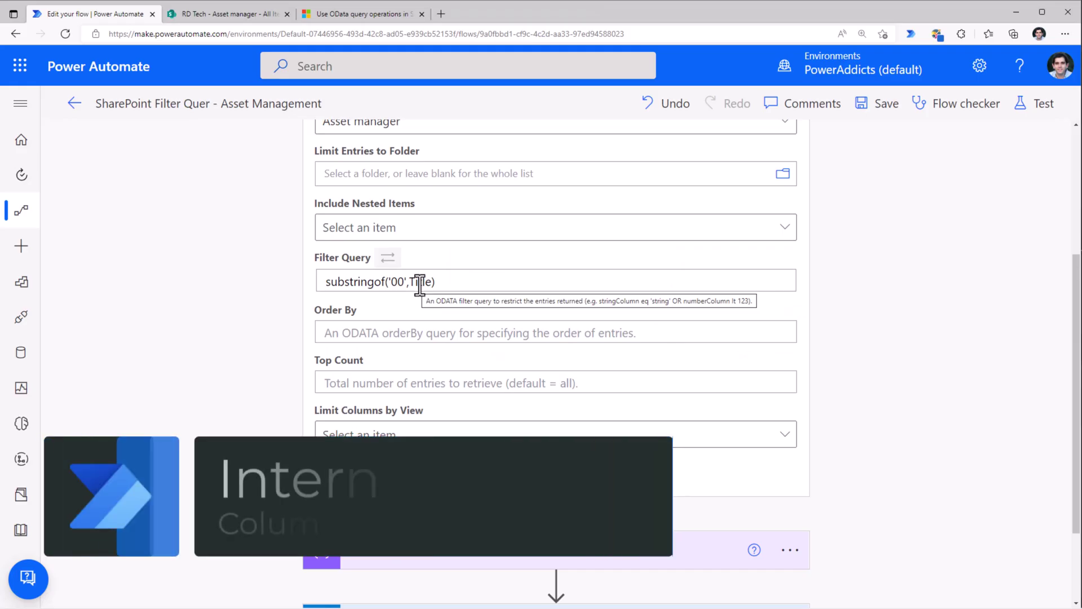
# Step: Find the Model column's internal name by sorting the Asset manager list by Model A to Z and selecting the sortField value in the URL
pyautogui.doubleClick(419, 281)
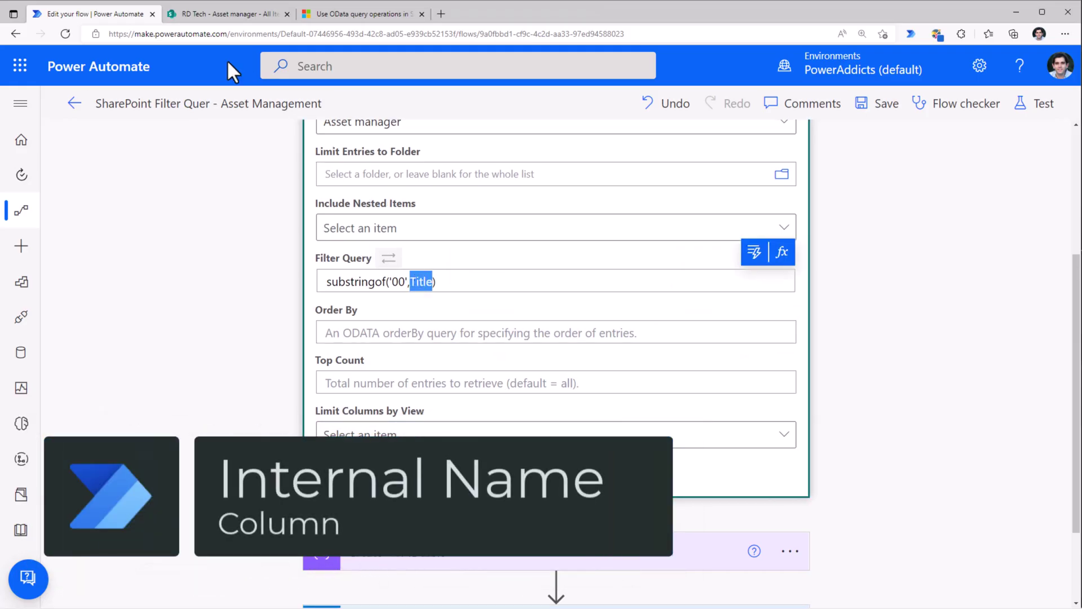
pyautogui.click(216, 17)
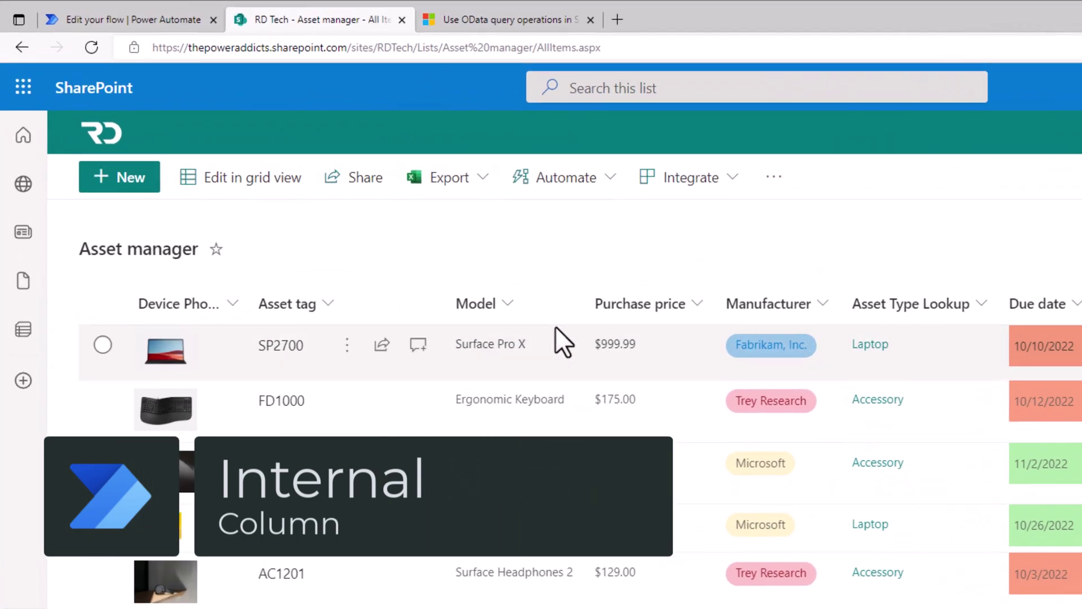
pyautogui.click(410, 245)
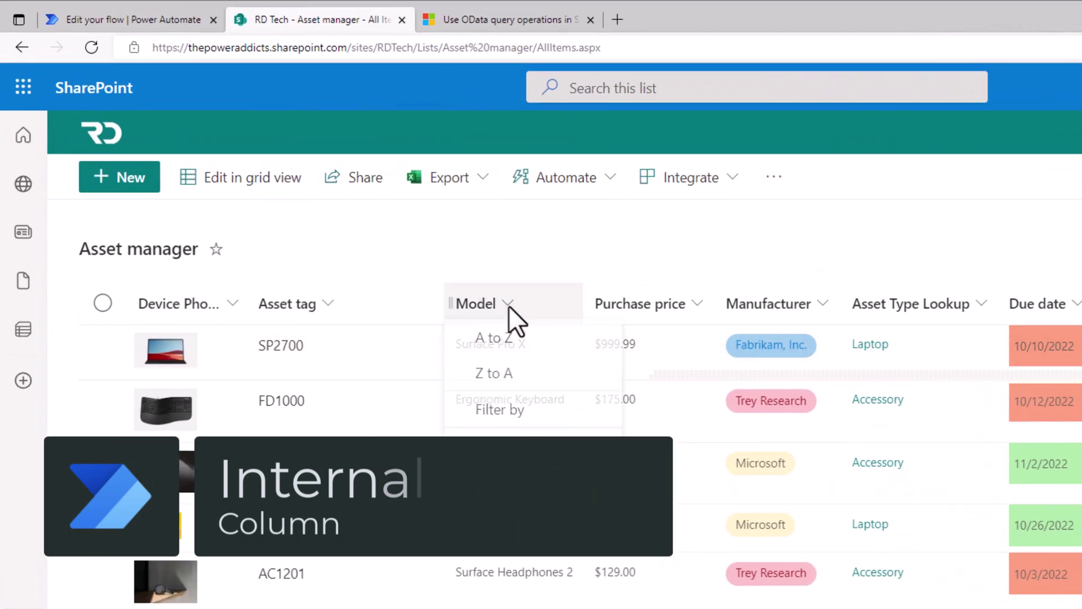
pyautogui.click(510, 345)
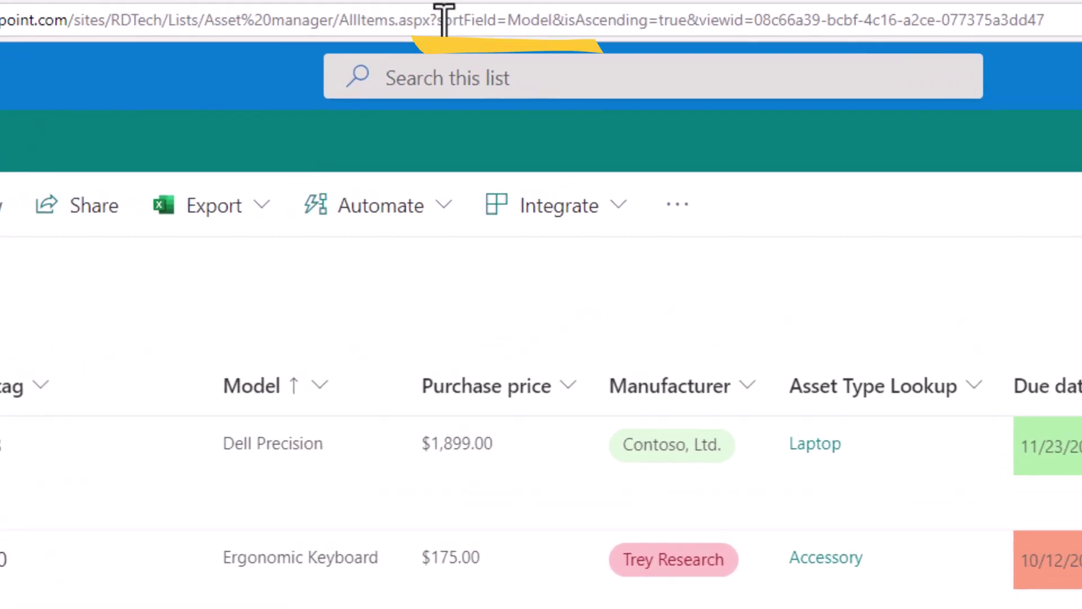
pyautogui.click(510, 20)
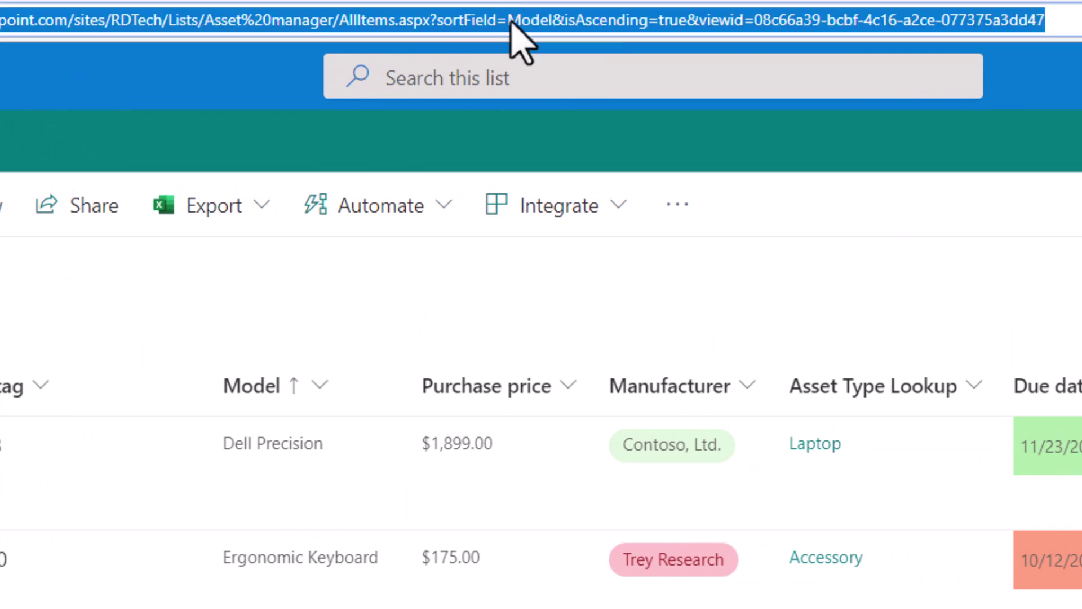
pyautogui.doubleClick(522, 21)
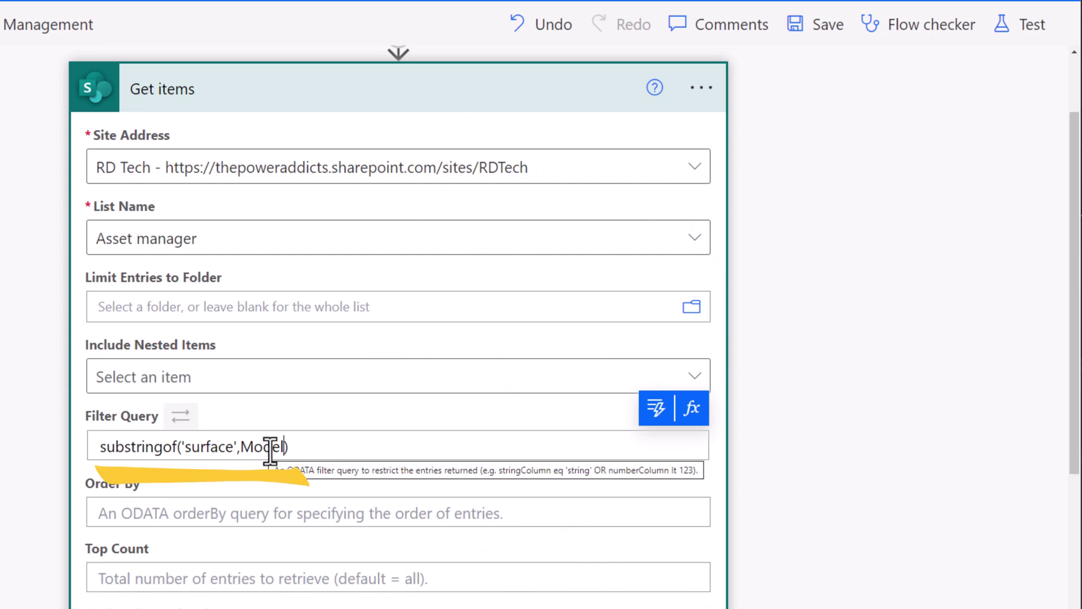
# Step: Test the flow with the substringof('surface',Model) filter query and review the supported OData query options in the Microsoft documentation
pyautogui.click(1023, 24)
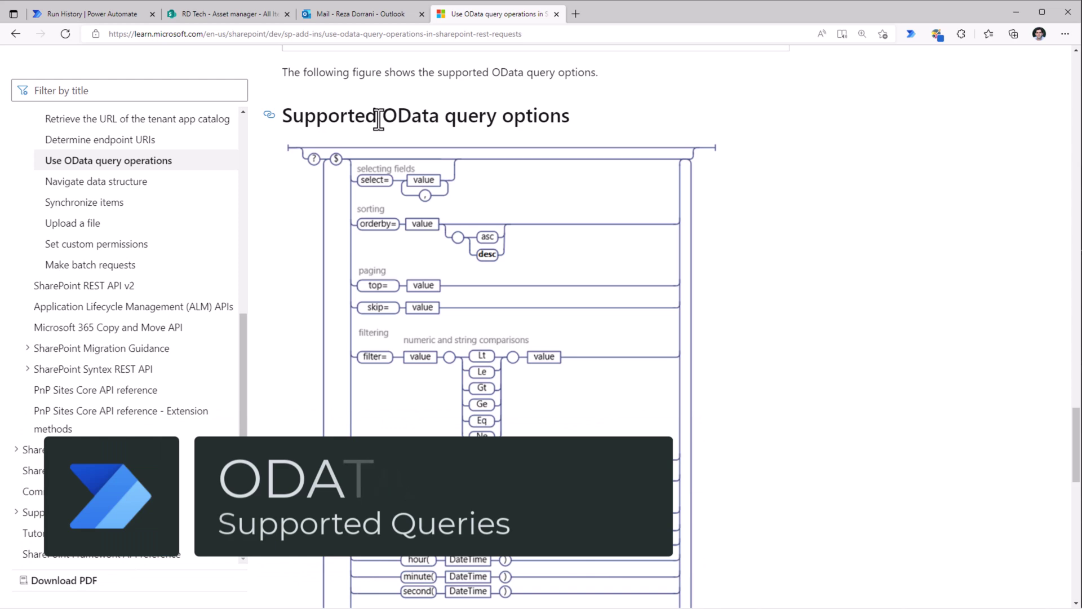
pyautogui.scroll(-2, 438, 185)
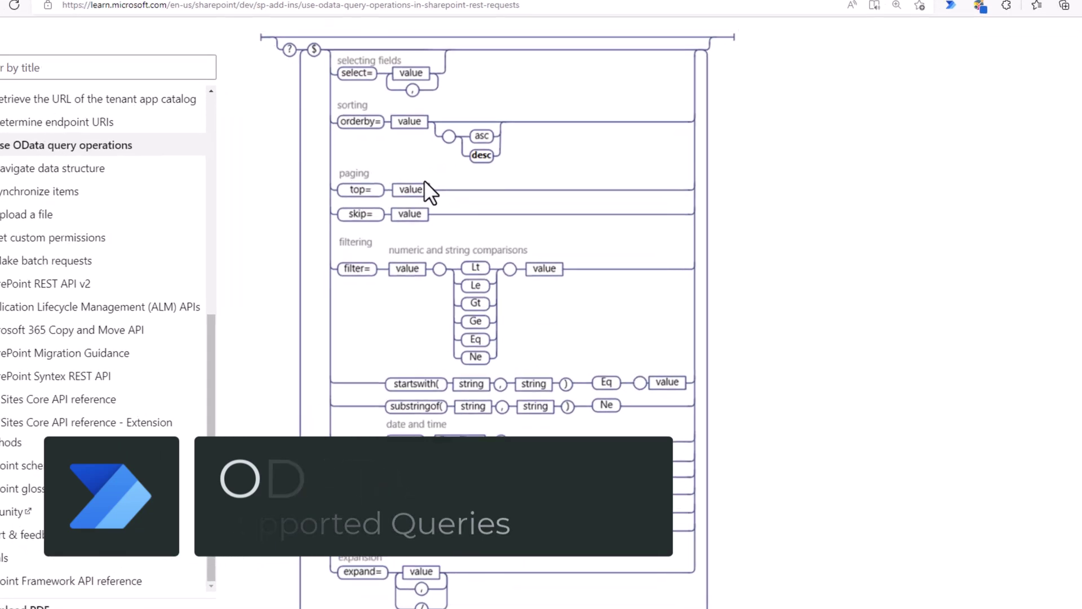
pyautogui.scroll(-2, 424, 180)
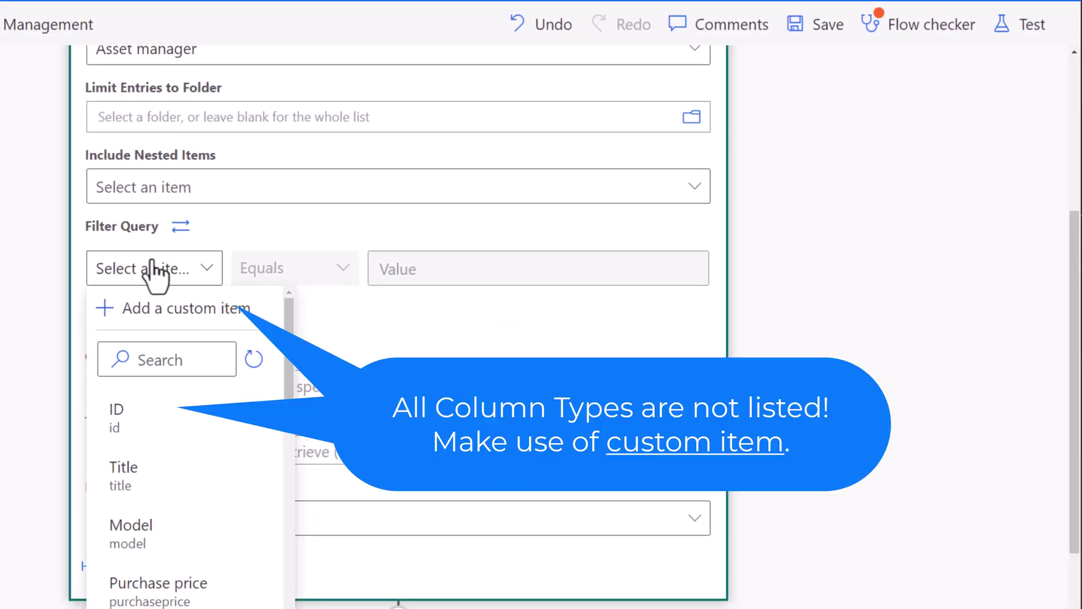
# Step: Look through the columns available for the filter query, choose Due date and open its comparison operators
pyautogui.scroll(-4, 190, 429)
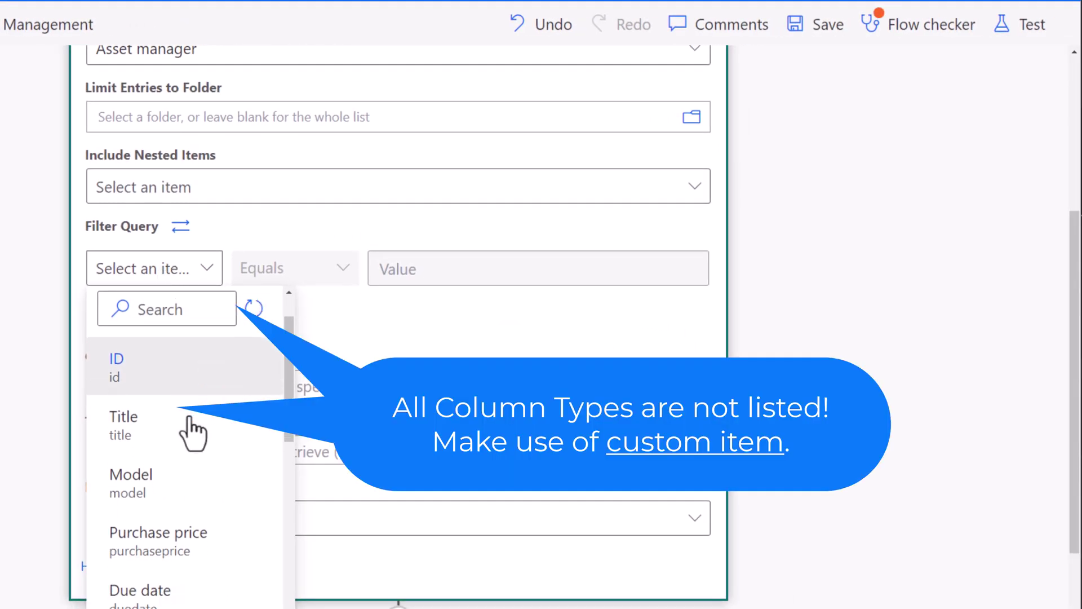
pyautogui.scroll(-3, 192, 431)
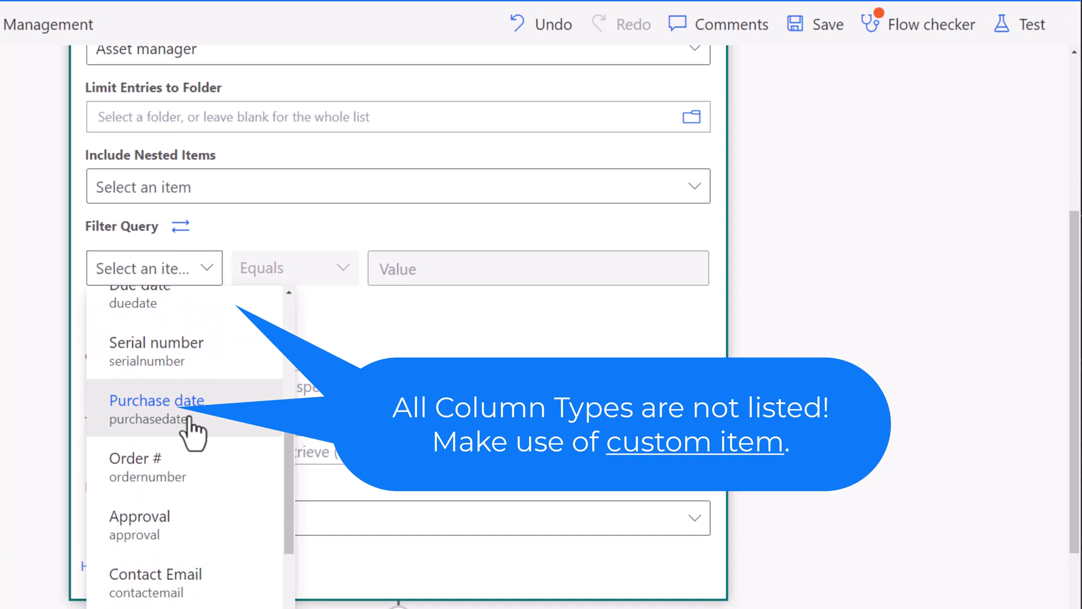
pyautogui.scroll(3, 192, 431)
pyautogui.scroll(1, 190, 429)
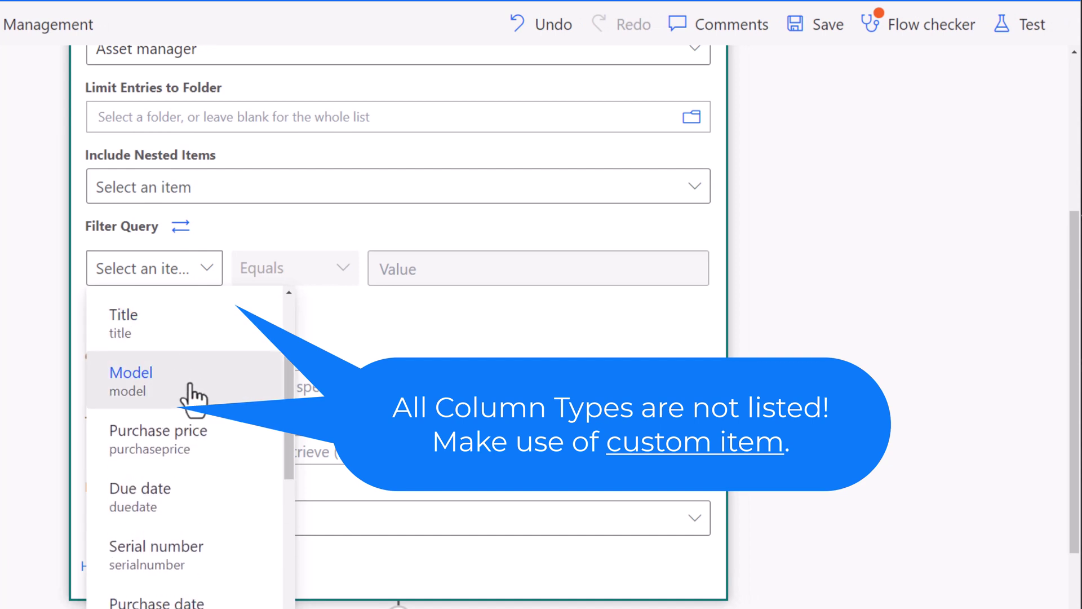
pyautogui.scroll(-1, 193, 397)
pyautogui.scroll(-1, 194, 397)
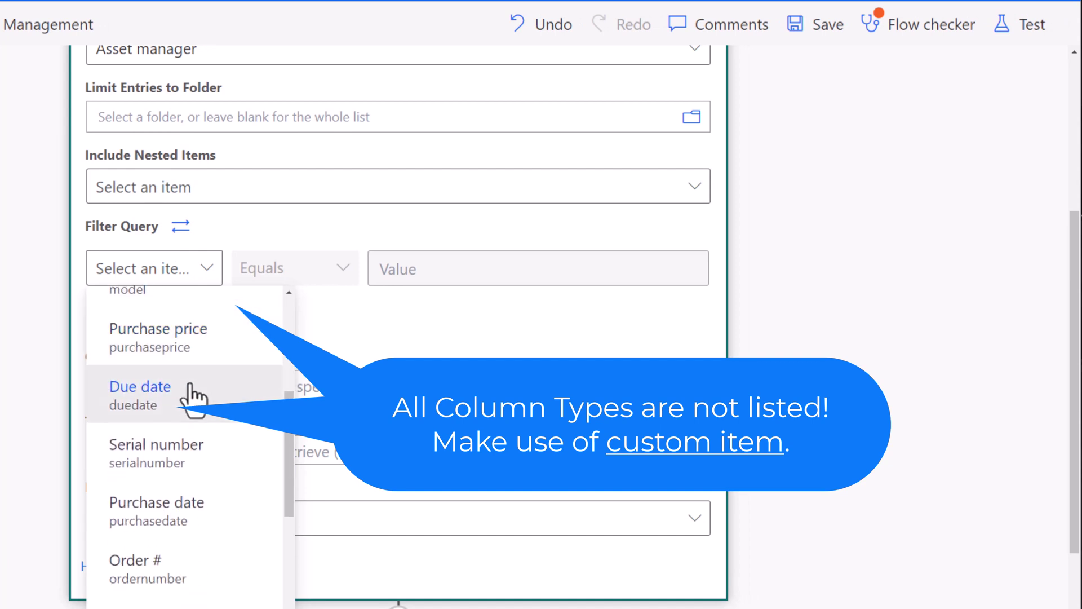
pyautogui.click(175, 399)
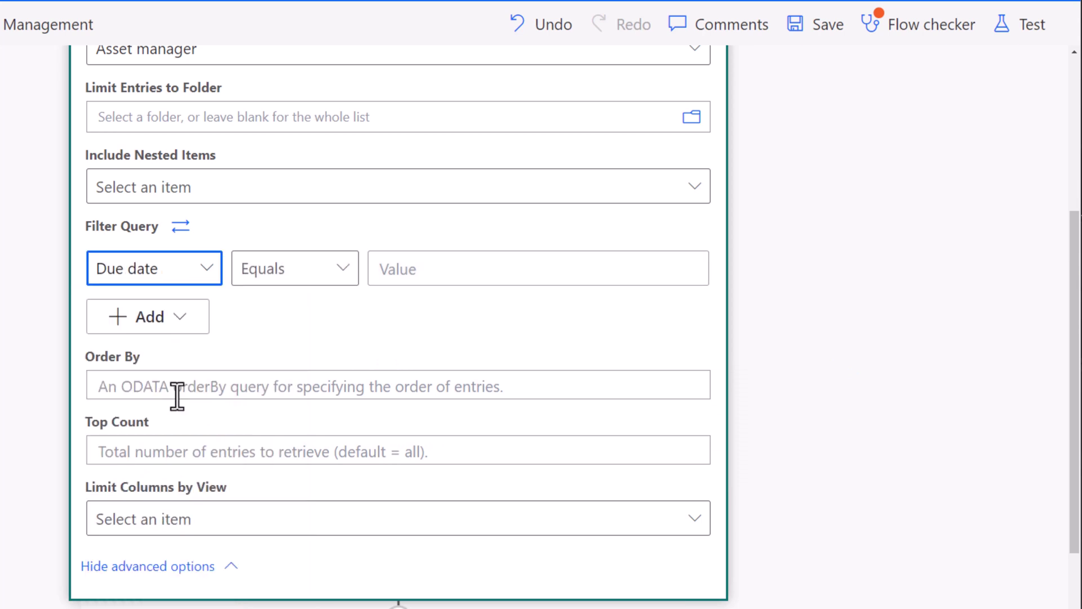
pyautogui.click(266, 276)
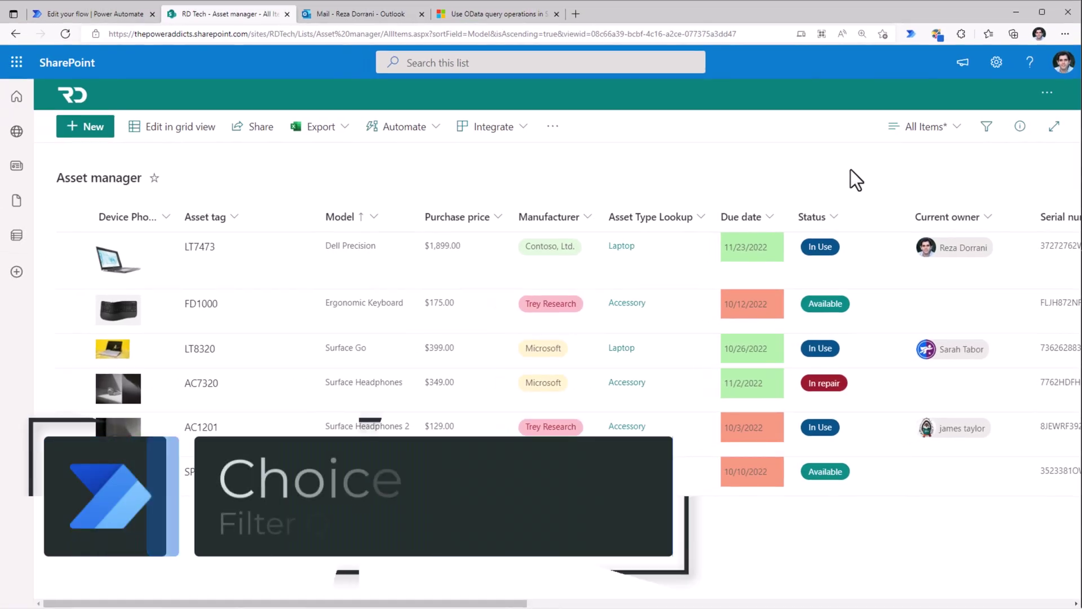
# Step: Review the Status column's type and choices in the Asset manager list's column settings, and close them without changes
pyautogui.click(820, 208)
pyautogui.moveTo(862, 350)
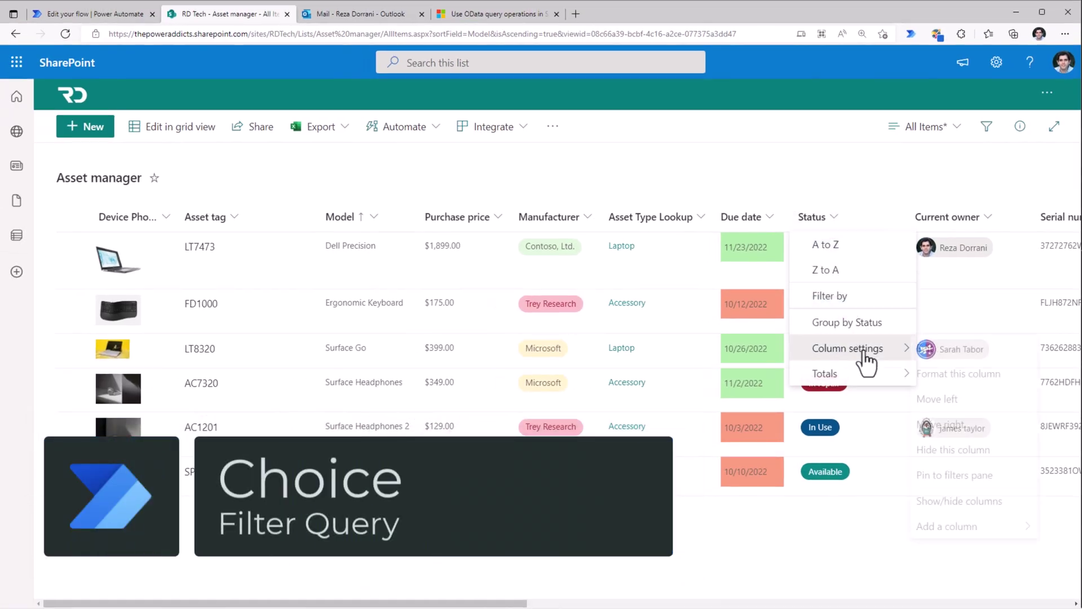
pyautogui.click(952, 348)
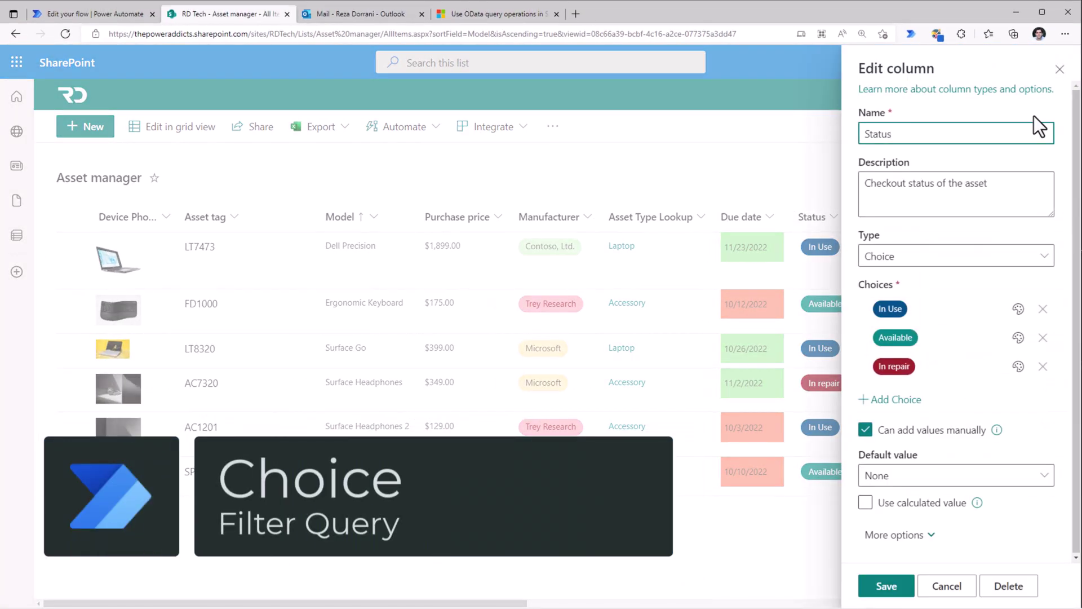
pyautogui.click(1059, 69)
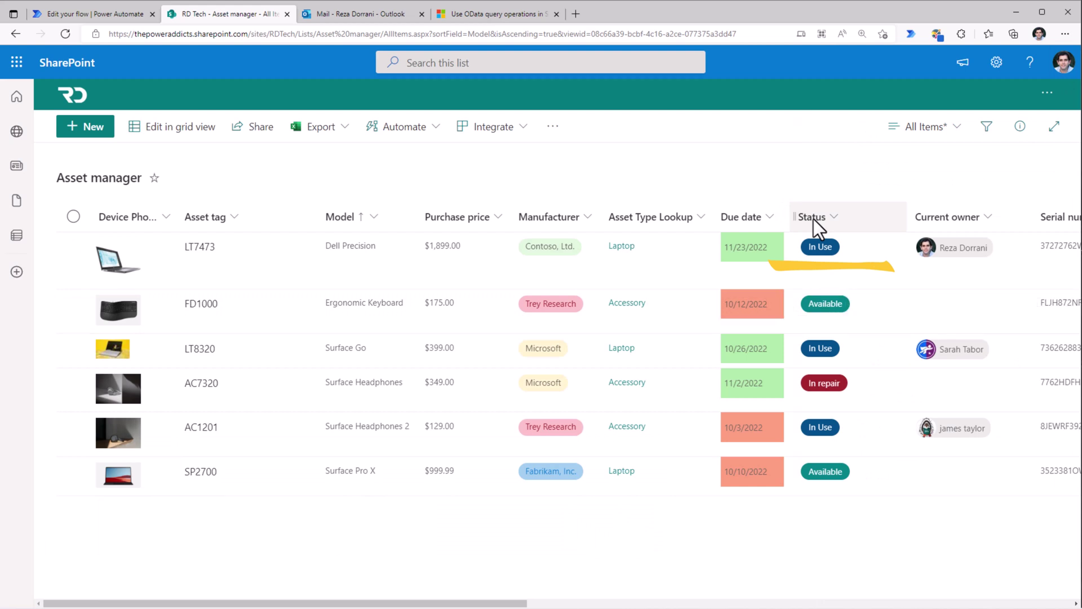
# Step: Find the Status column's internal name by sorting the Asset manager list by Status A to Z and selecting the sortField value in the URL
pyautogui.click(813, 218)
pyautogui.click(834, 243)
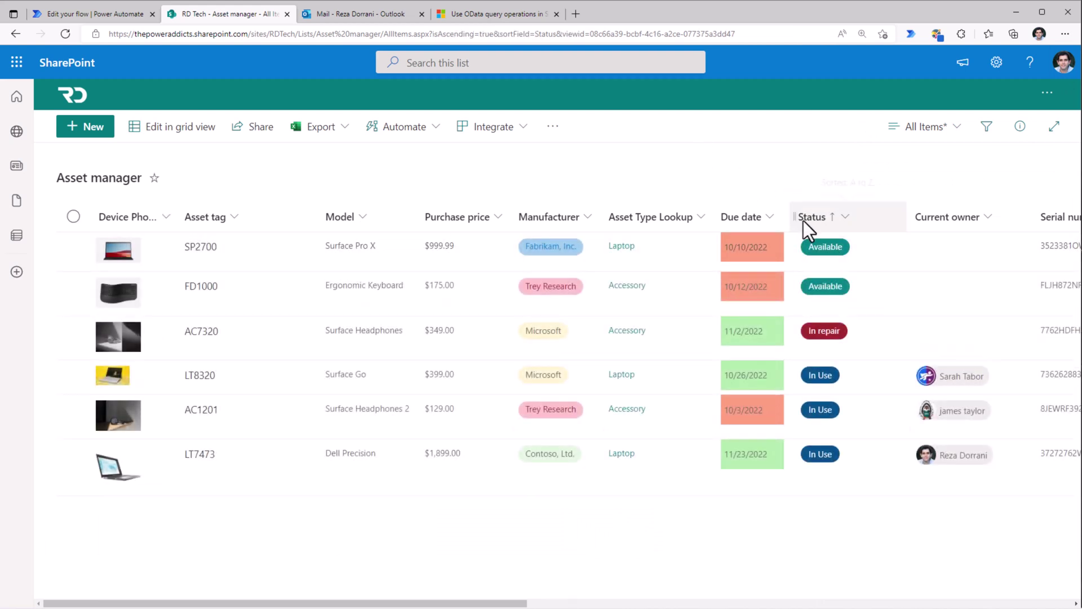
pyautogui.click(546, 34)
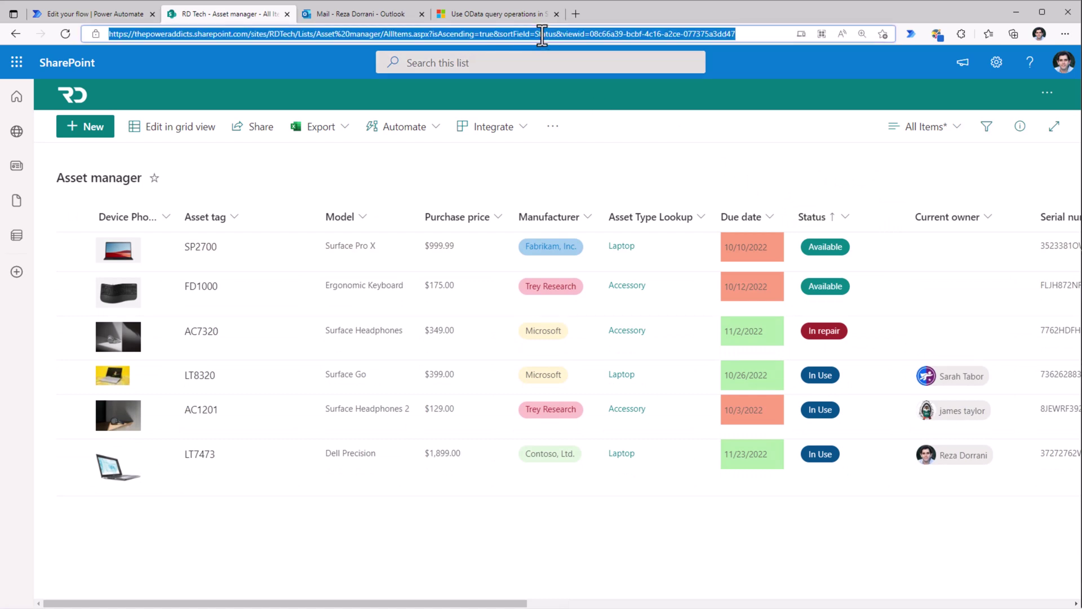
pyautogui.doubleClick(545, 35)
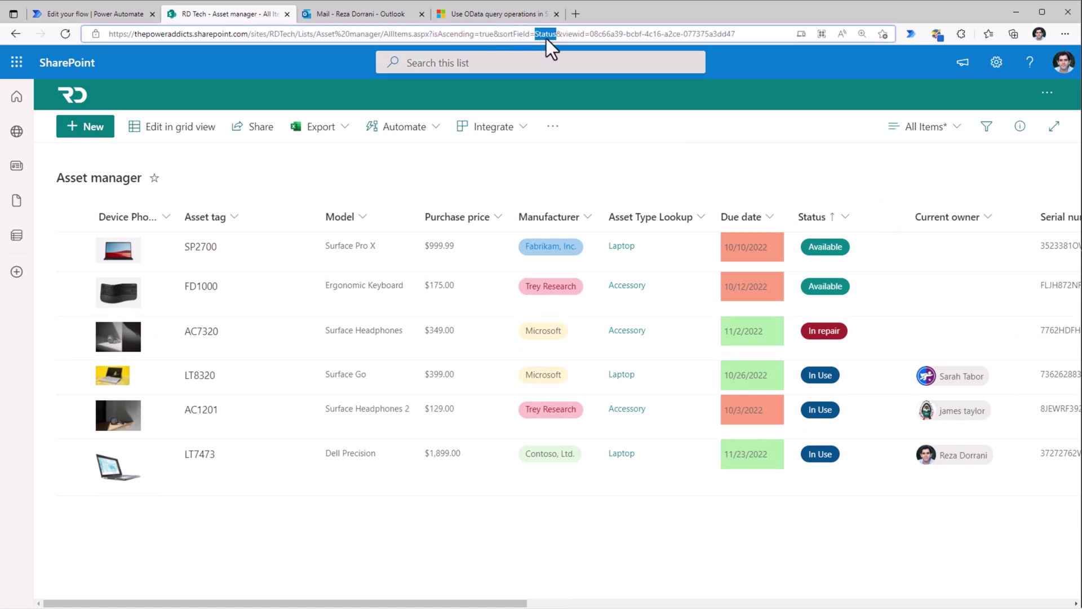
# Step: Set the Get items filter query to the custom item Status equals In Use and test the flow
pyautogui.click(120, 10)
pyautogui.click(225, 449)
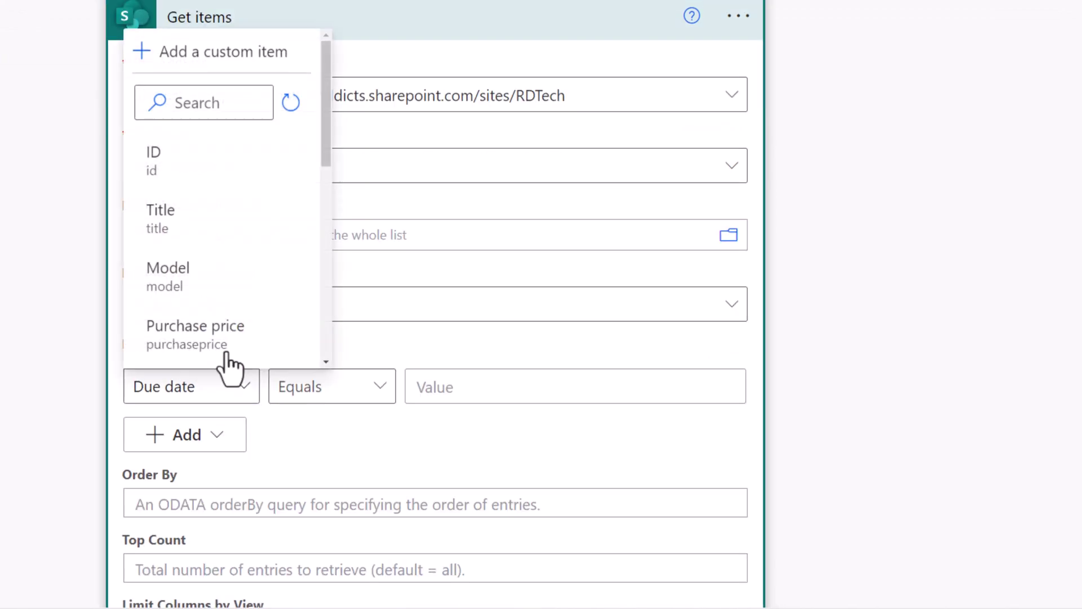
pyautogui.scroll(-8, 234, 253)
pyautogui.scroll(8, 234, 253)
pyautogui.click(200, 104)
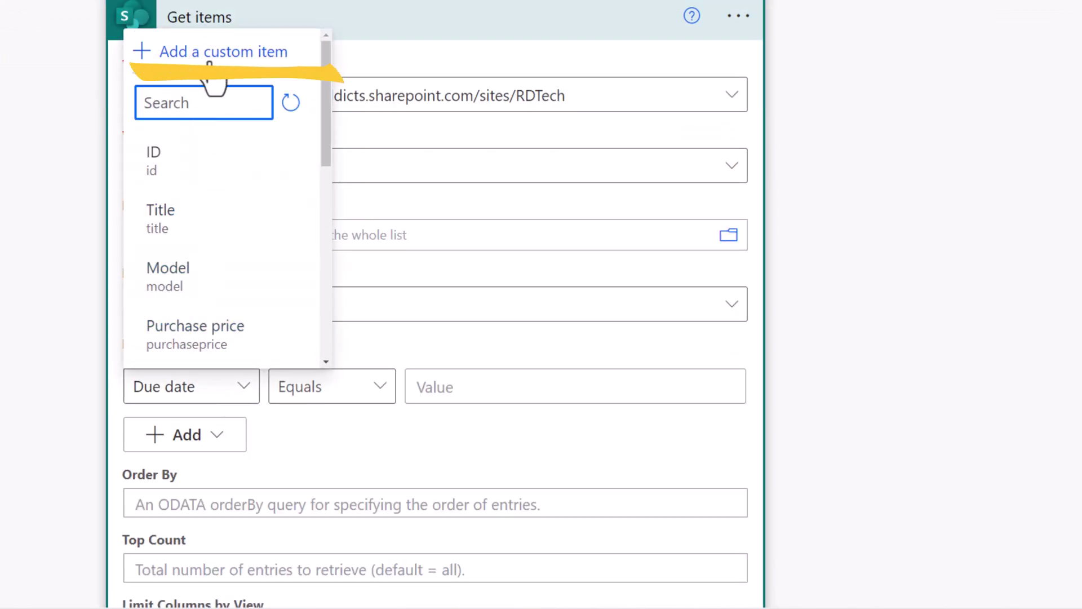
pyautogui.click(209, 59)
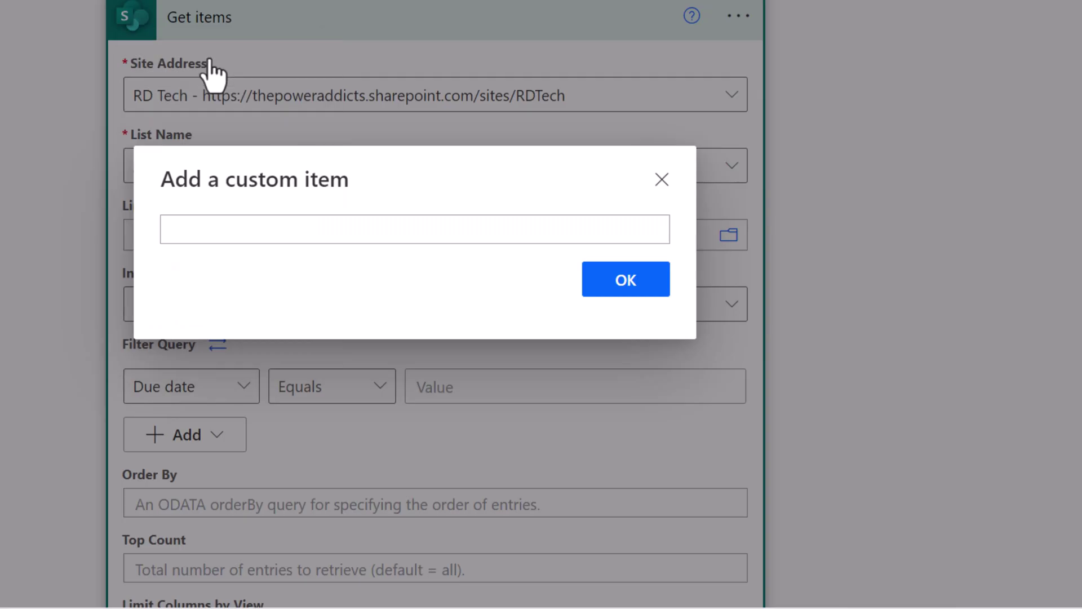
pyautogui.click(645, 285)
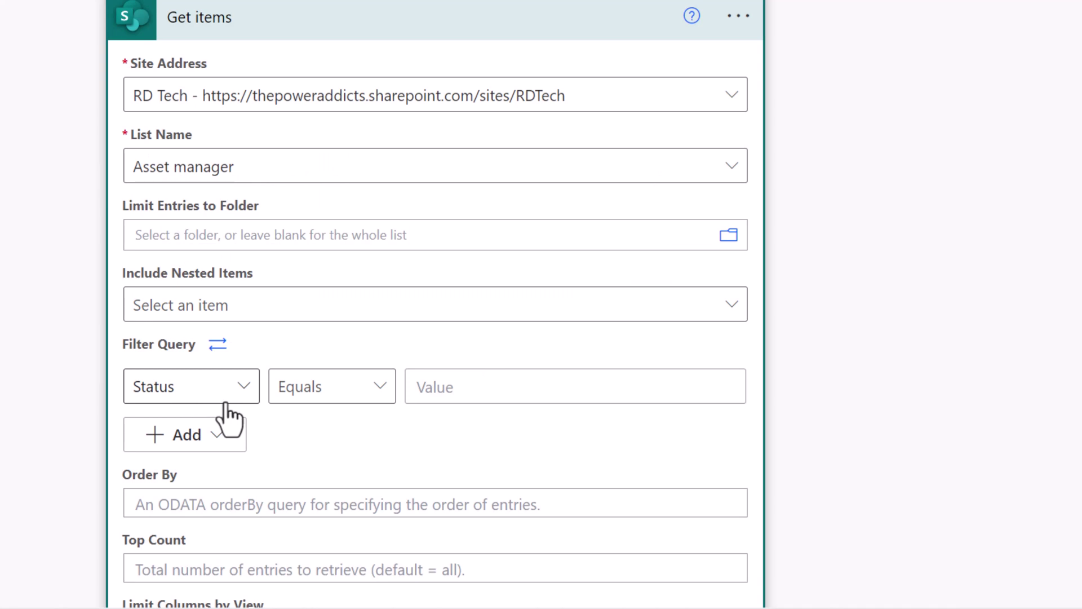
pyautogui.click(604, 390)
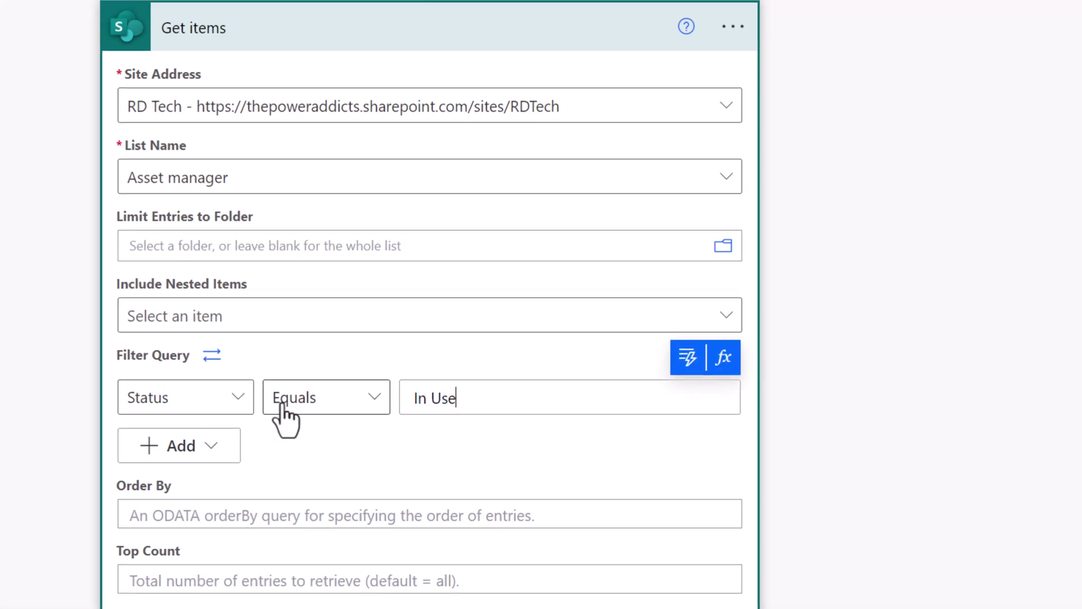
pyautogui.click(1012, 52)
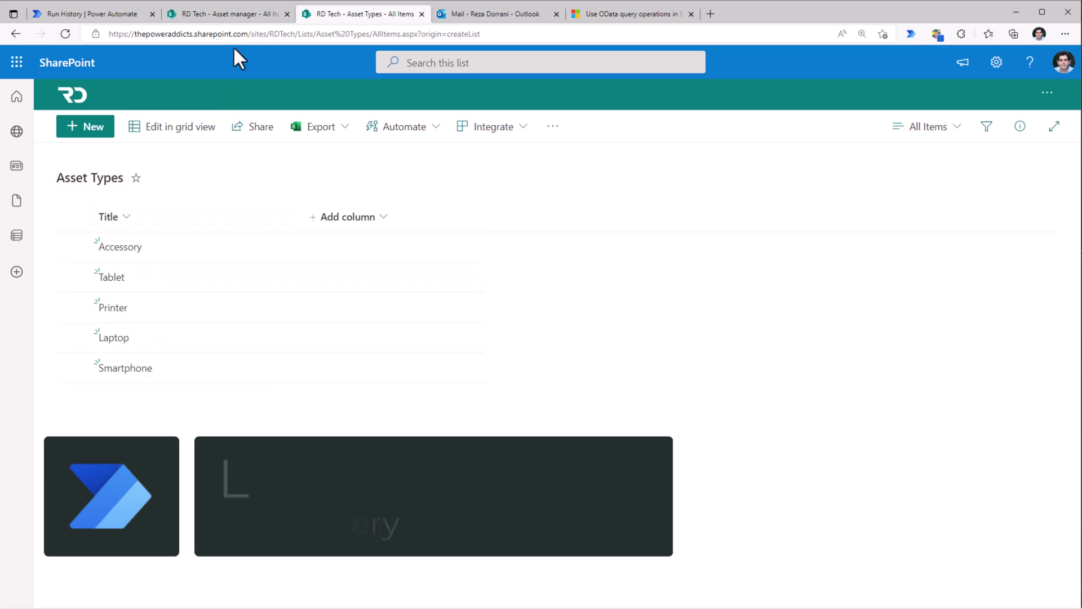
# Step: Set the Get items filter query to the custom item AssetTypeLookup/Title equals Laptop and test the flow
pyautogui.click(236, 15)
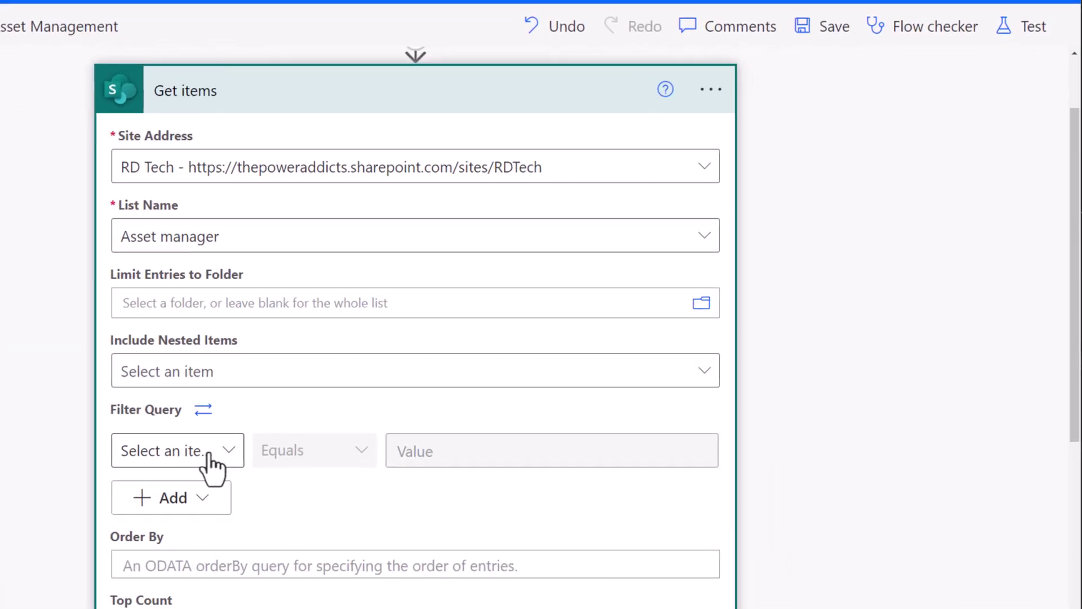
pyautogui.click(367, 438)
pyautogui.click(169, 137)
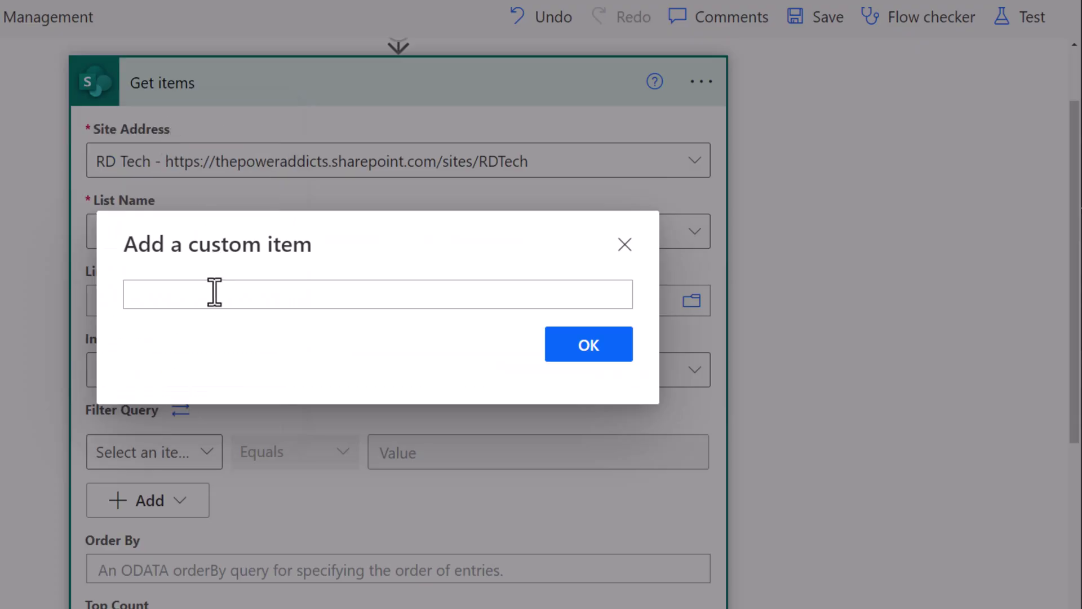
pyautogui.write('AssetTypeLookup')
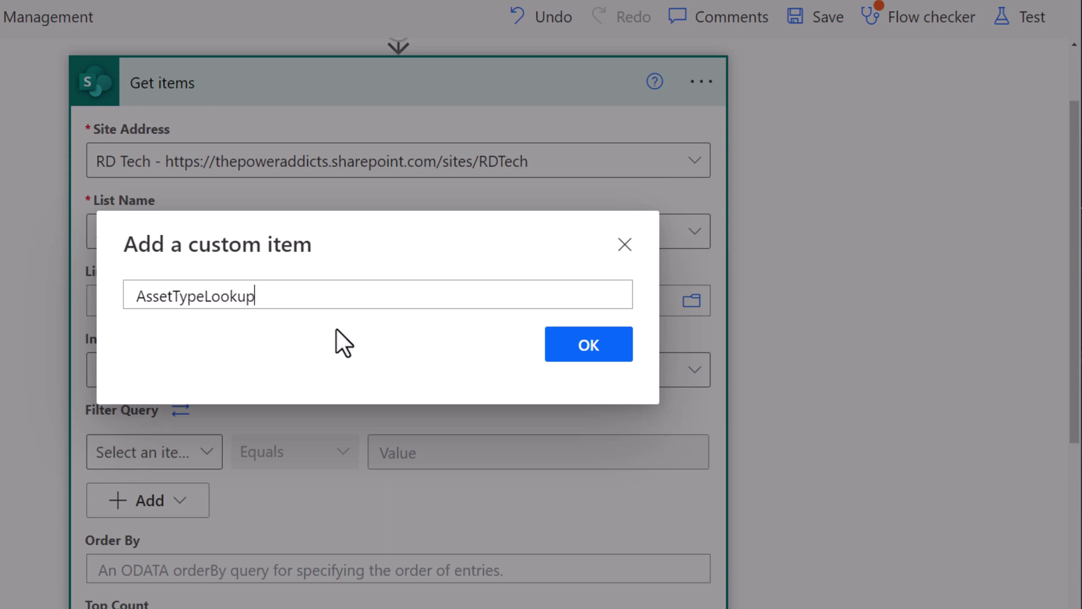
pyautogui.write('/Title')
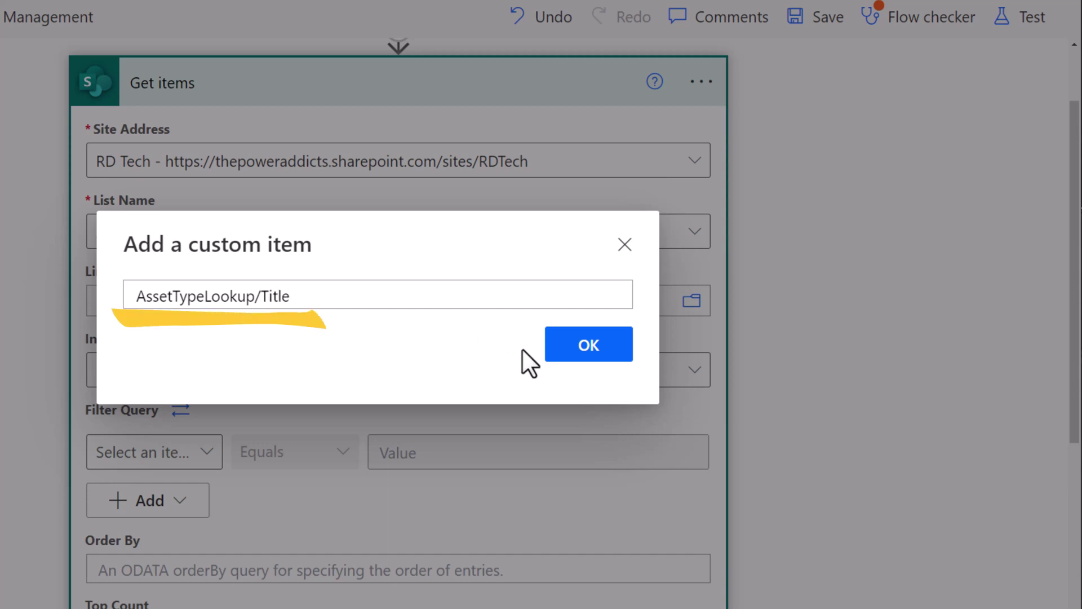
pyautogui.click(564, 354)
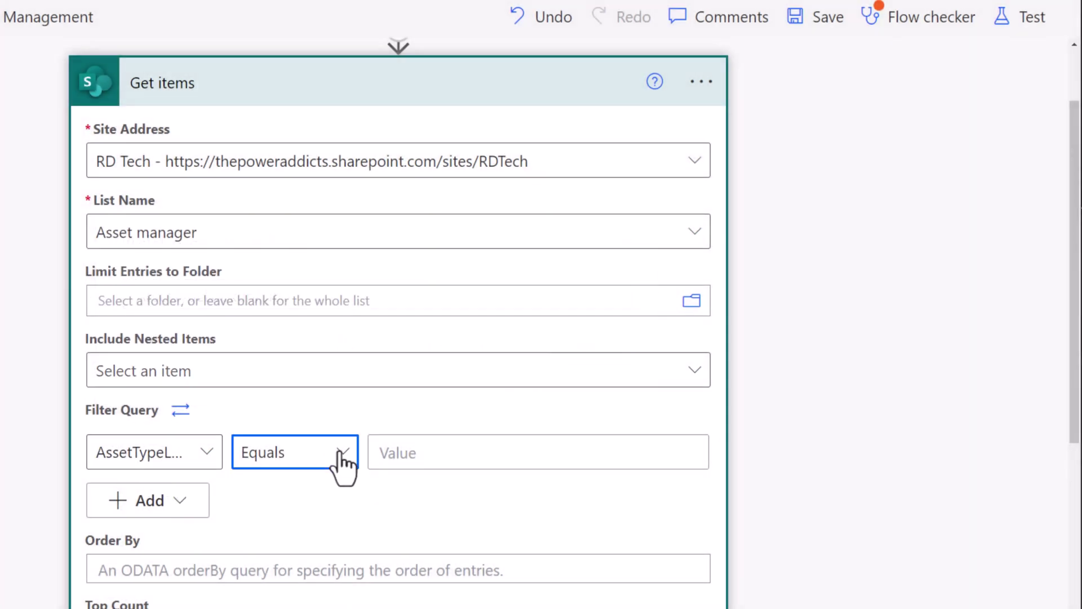
pyautogui.click(426, 455)
pyautogui.write('Laptop')
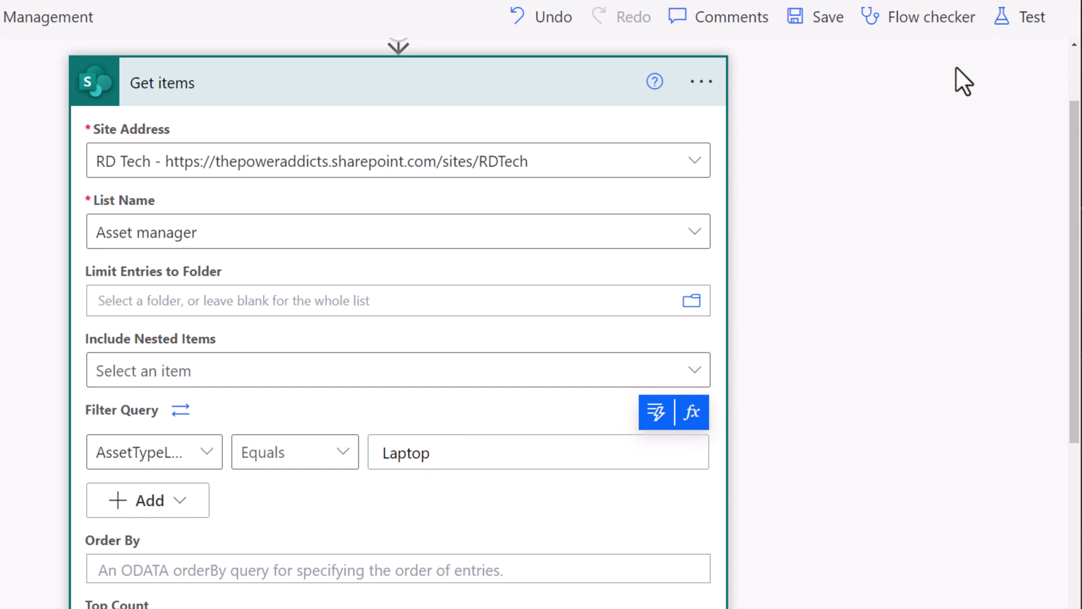
pyautogui.click(1004, 26)
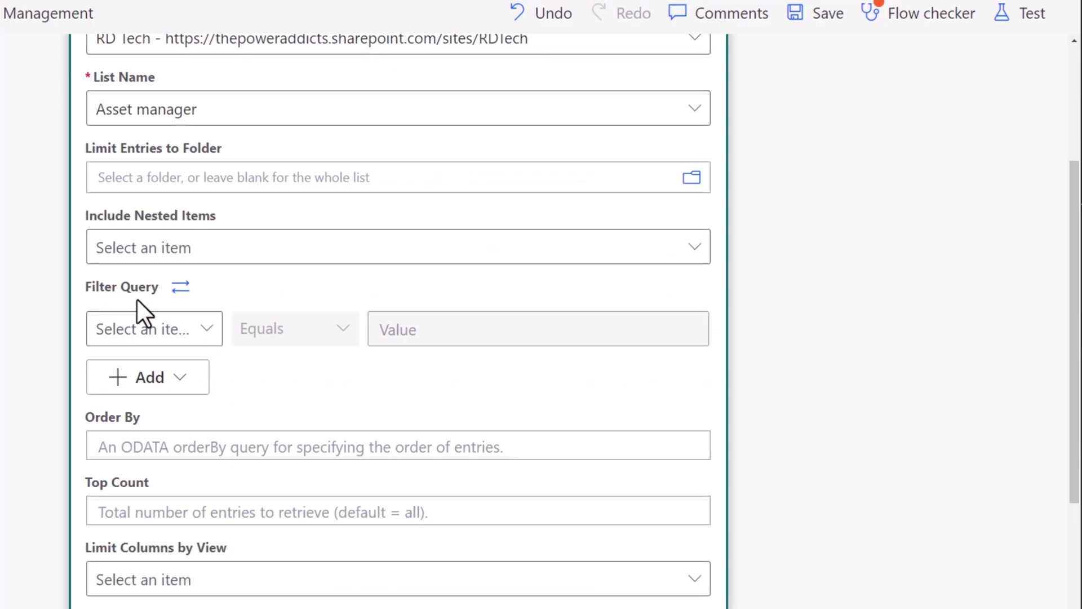
# Step: Add a second row to the filter query and set the first condition to the custom item Status equals In Use
pyautogui.click(175, 383)
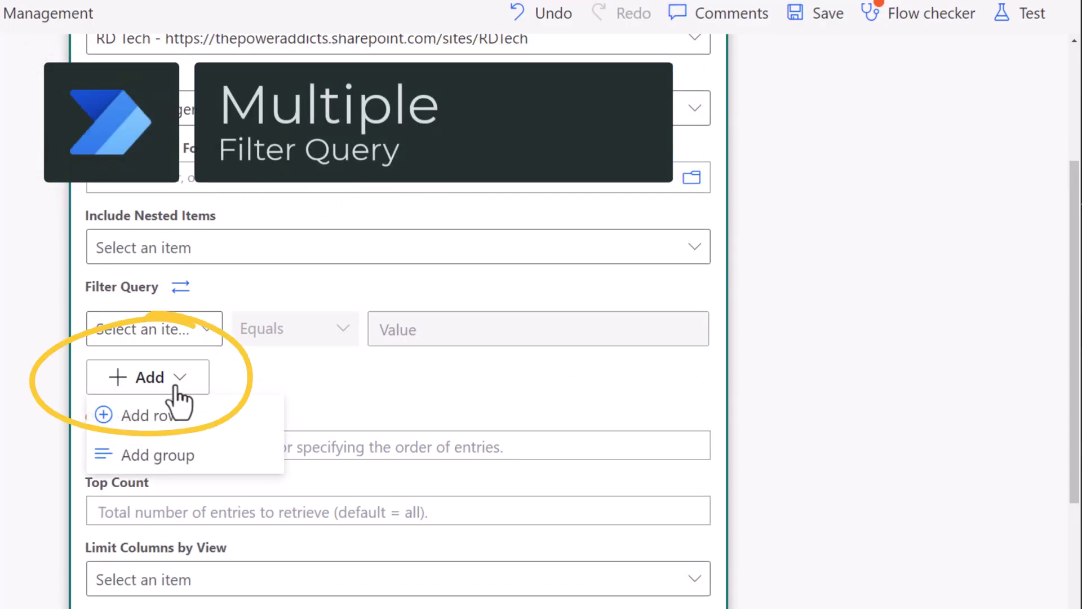
pyautogui.click(180, 418)
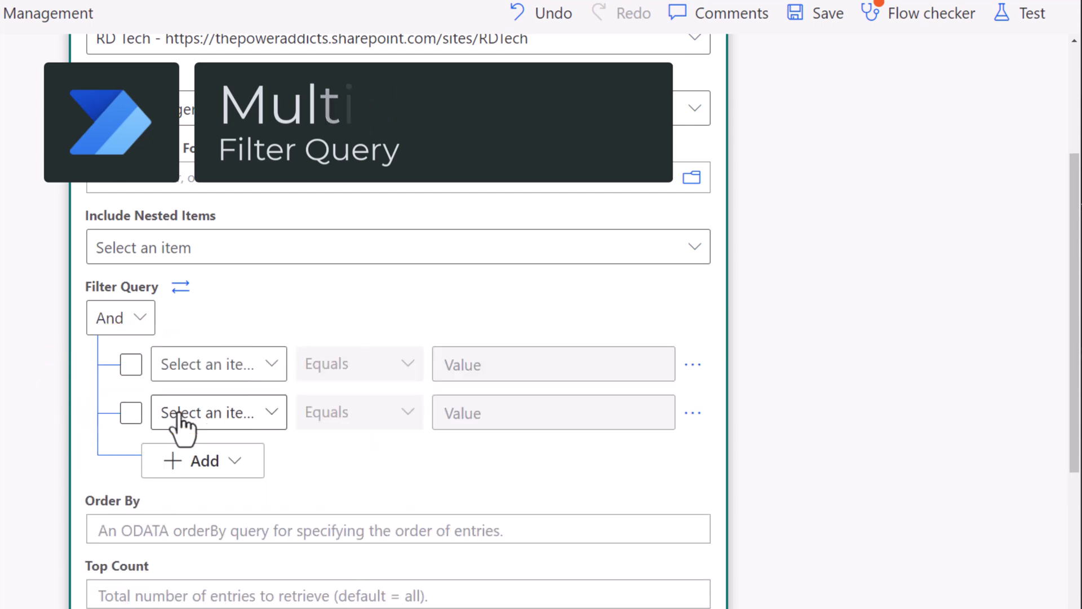
pyautogui.click(209, 364)
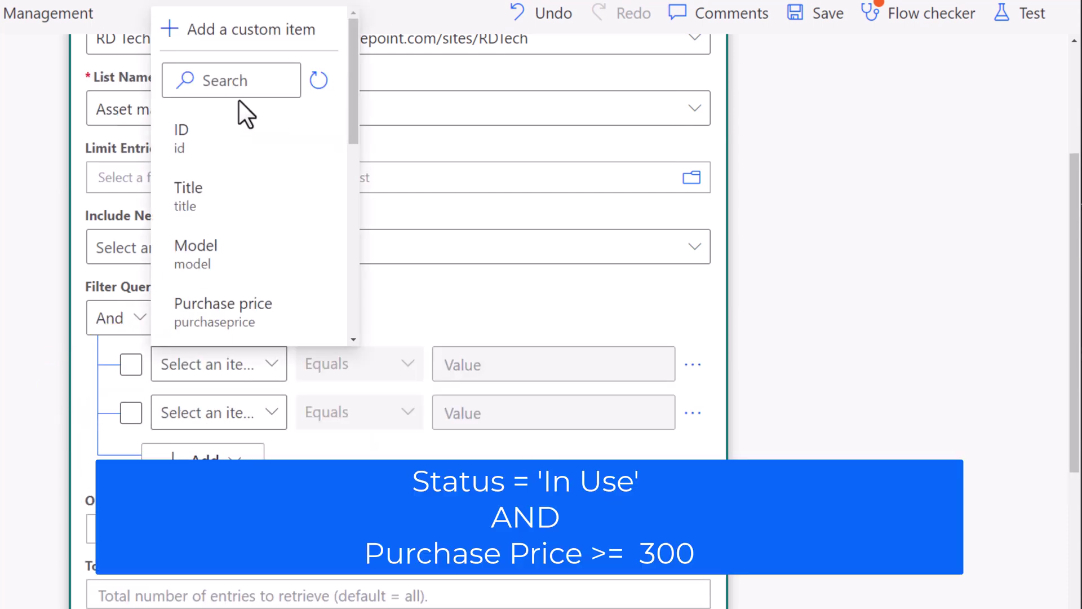
pyautogui.click(188, 31)
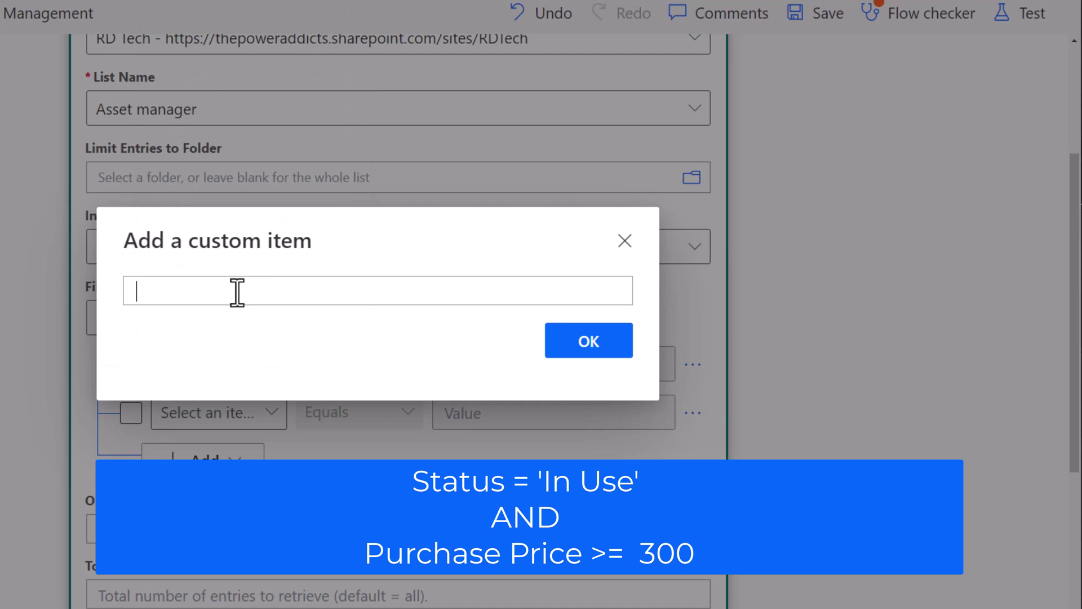
pyautogui.write('Status')
pyautogui.click(587, 347)
pyautogui.click(487, 365)
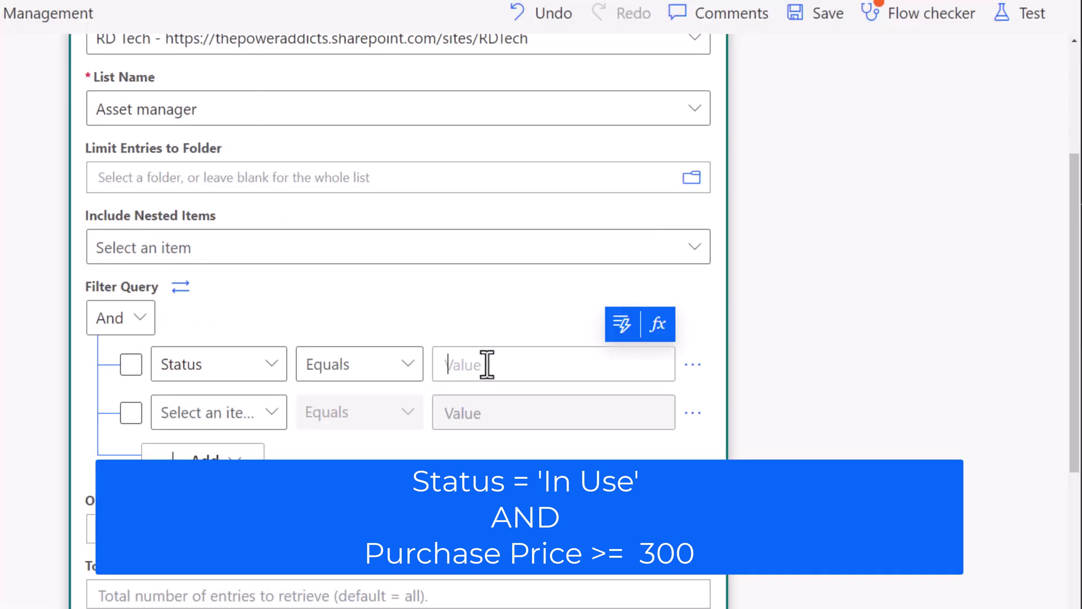
pyautogui.write('In Use')
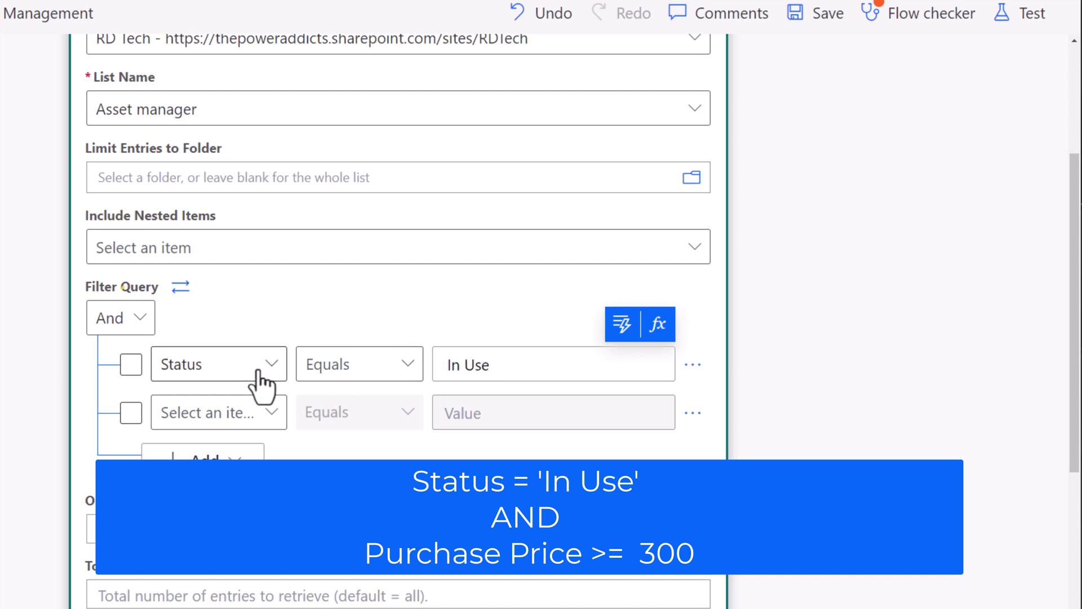
# Step: Set the second And condition to Purchase price greater than or equal to 300 and test the flow
pyautogui.click(133, 324)
pyautogui.click(276, 415)
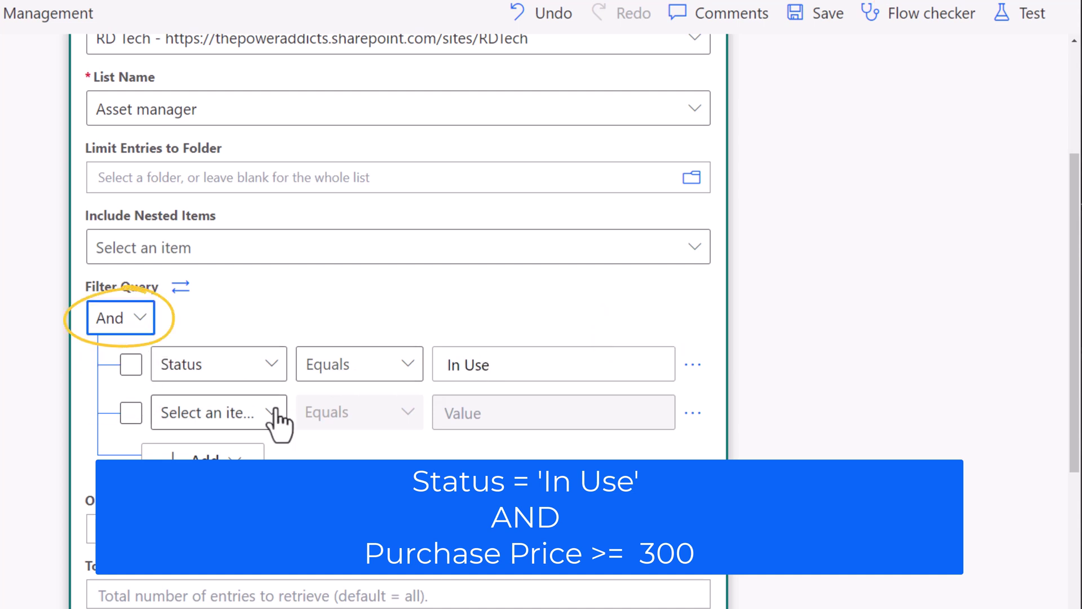
pyautogui.write('price')
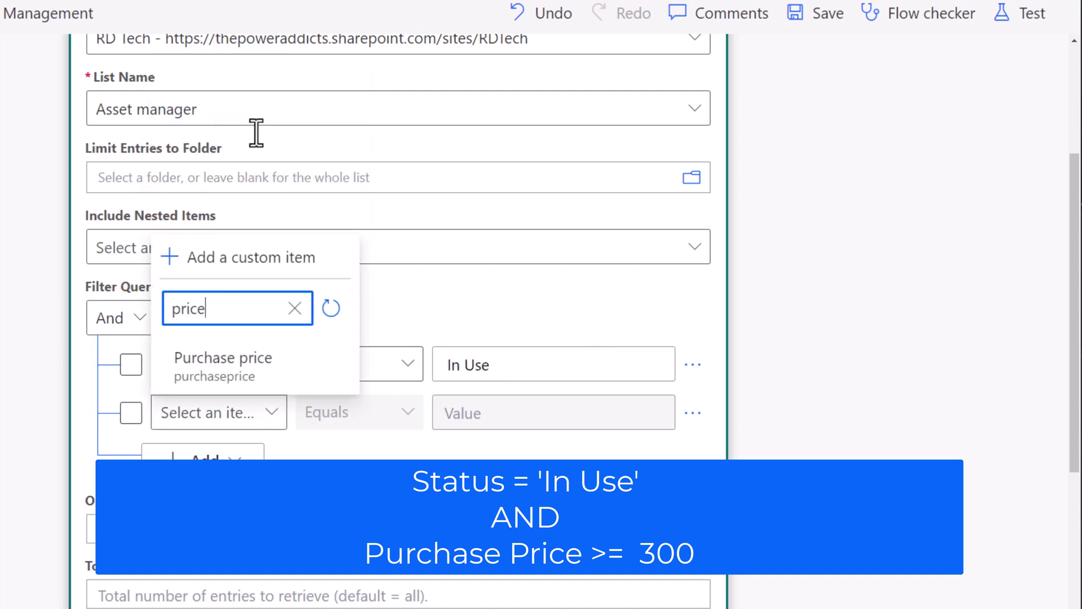
pyautogui.click(242, 365)
pyautogui.click(357, 417)
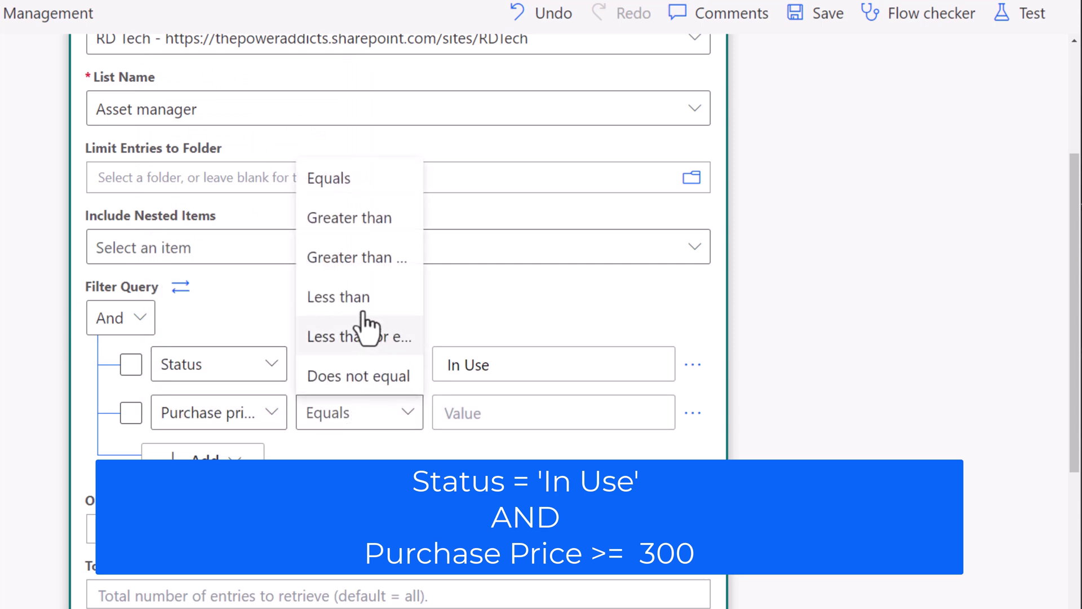
pyautogui.click(370, 261)
pyautogui.click(464, 414)
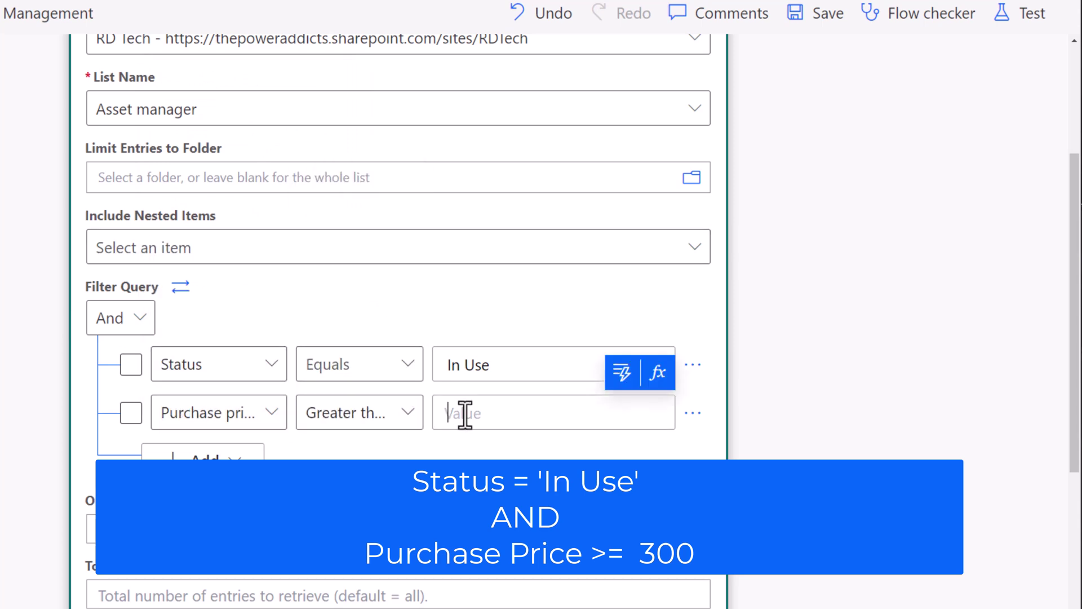
pyautogui.write('300')
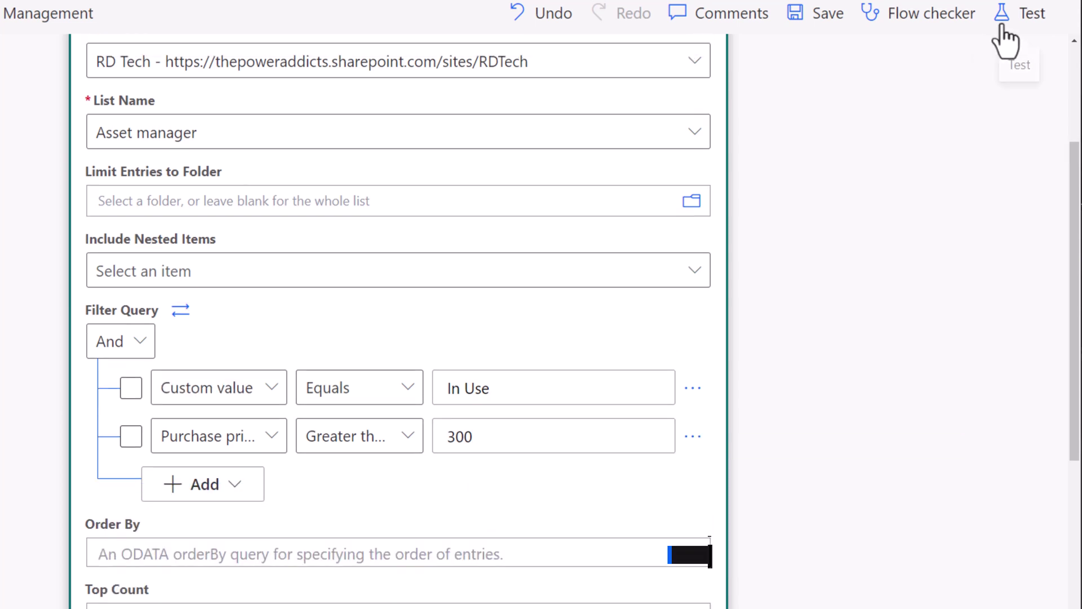
pyautogui.click(1001, 27)
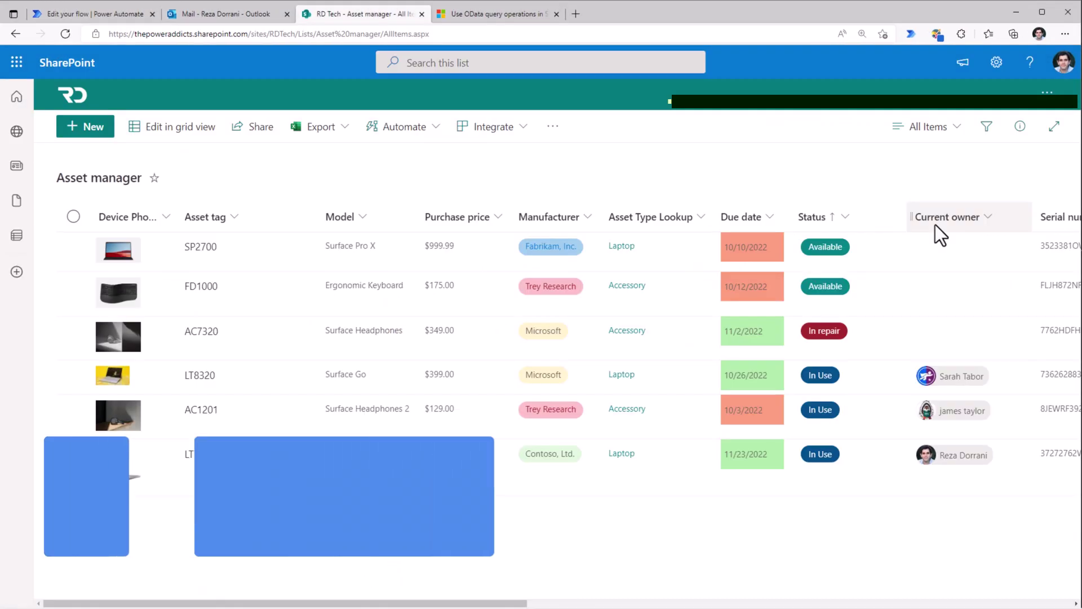
# Step: Check the column type of Current owner in the Asset manager list's column settings, leaving the column unedited
pyautogui.click(941, 221)
pyautogui.moveTo(972, 355)
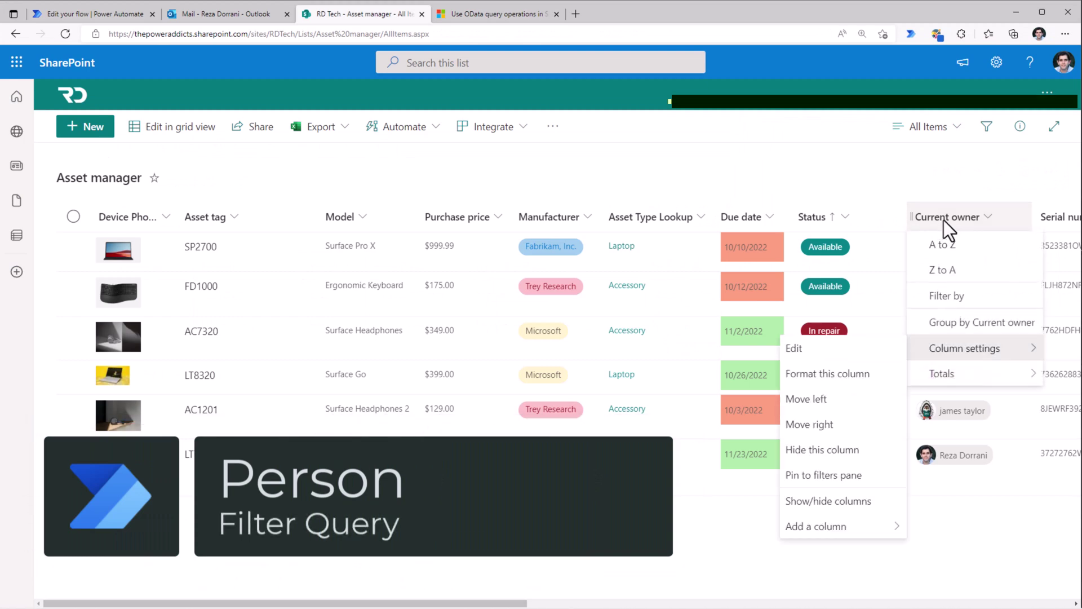
pyautogui.click(848, 350)
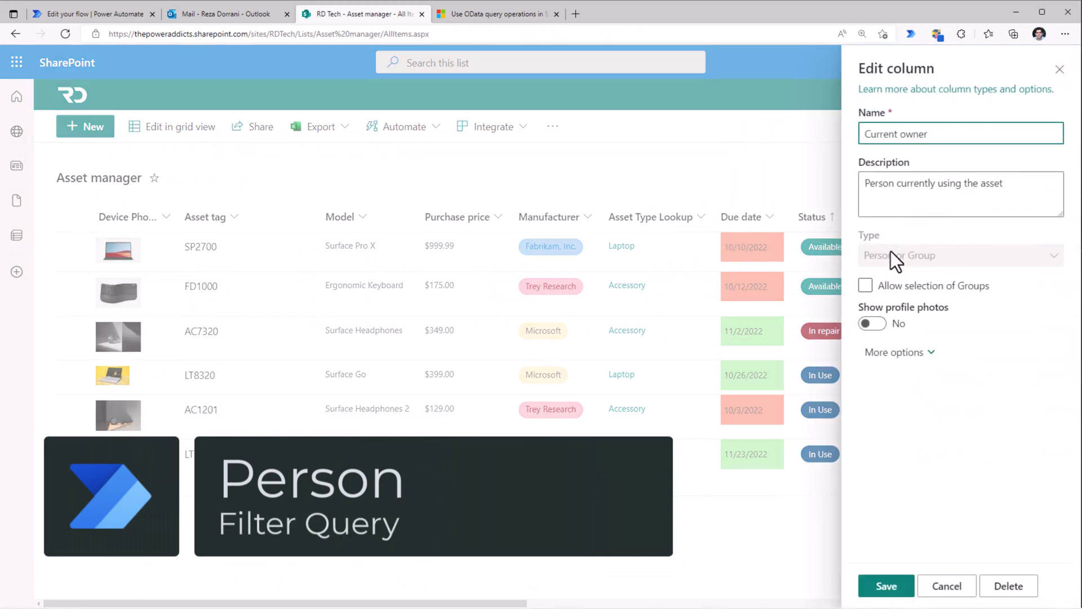
pyautogui.click(948, 586)
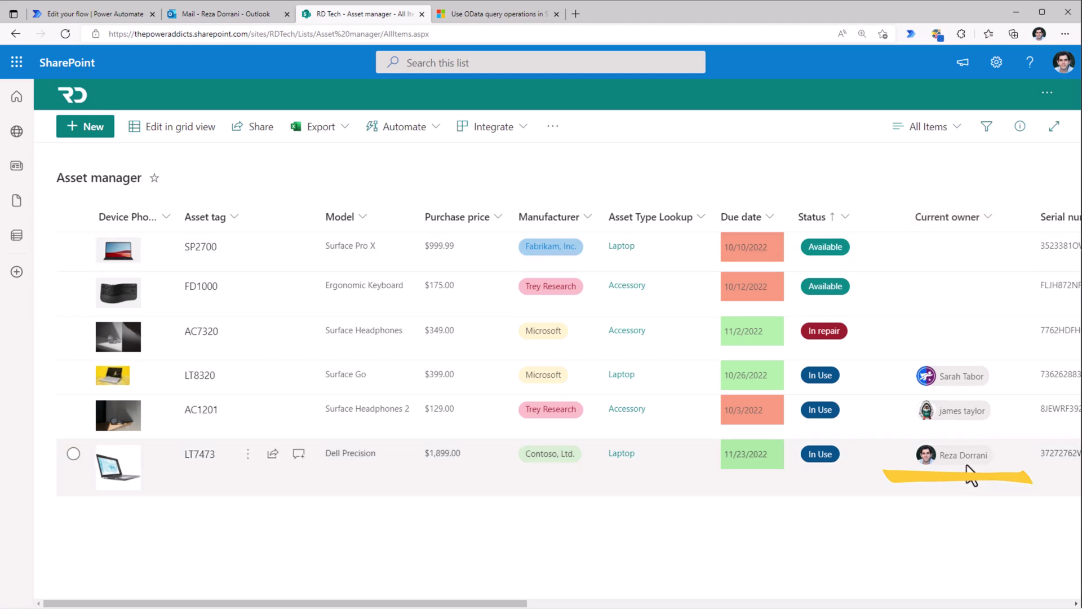
pyautogui.moveTo(969, 472)
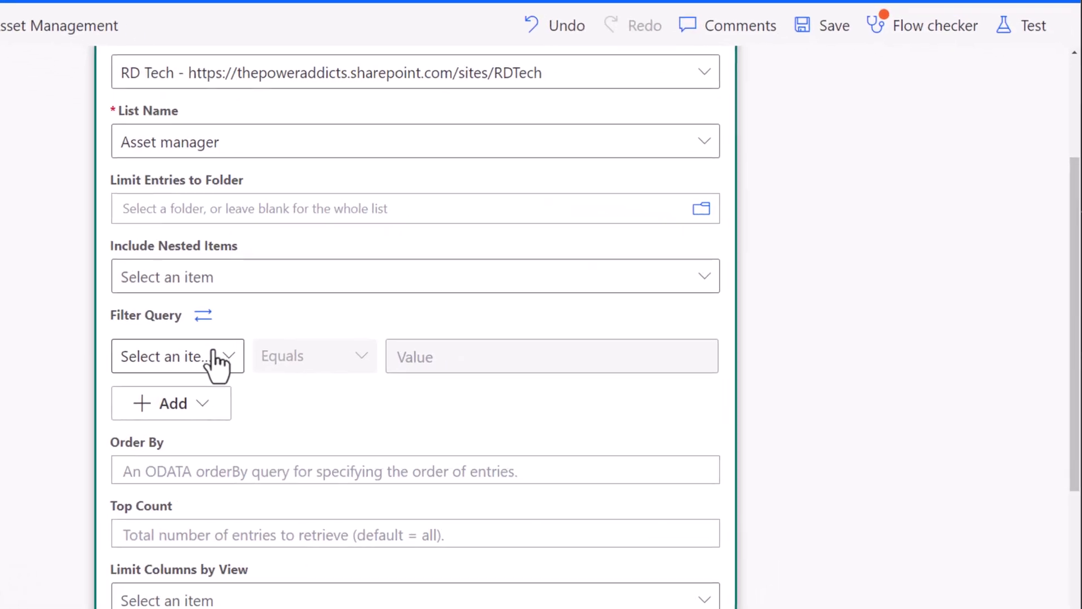
# Step: Add the custom item CurrentOwner/EMail as the field of the Get items filter query condition
pyautogui.click(370, 360)
pyautogui.scroll(-3, 177, 234)
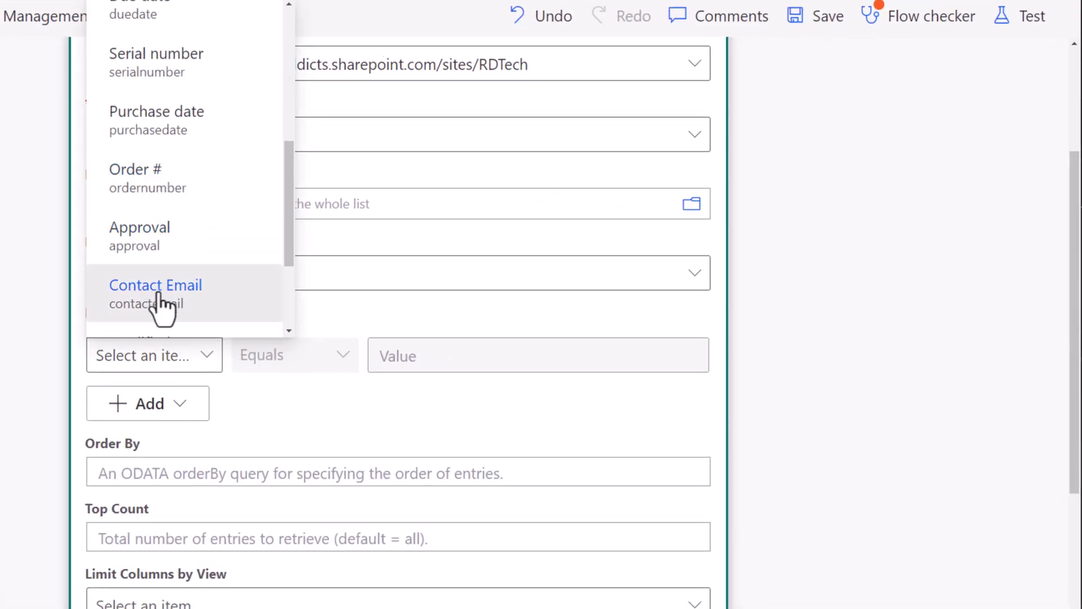
pyautogui.scroll(3, 158, 299)
pyautogui.scroll(2, 220, 197)
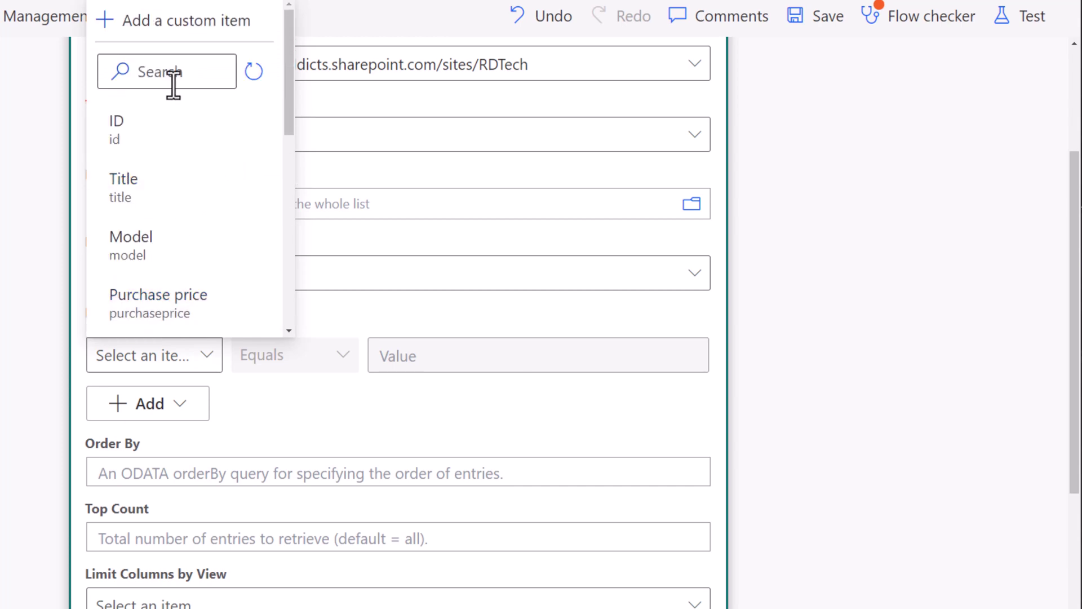
pyautogui.click(138, 32)
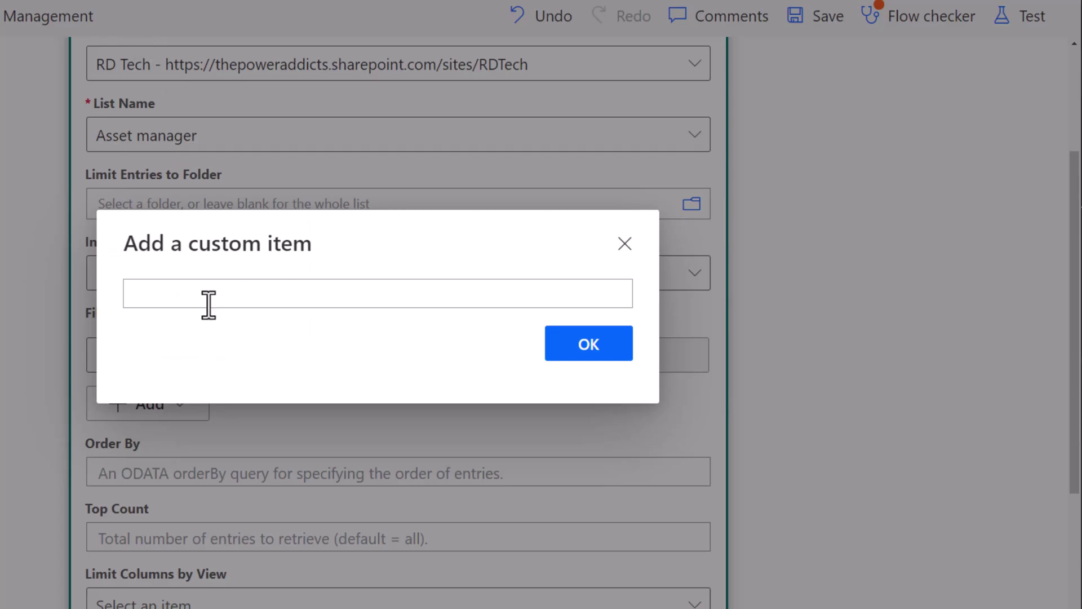
pyautogui.write('CurrentOwner')
pyautogui.write('/')
pyautogui.write('EM')
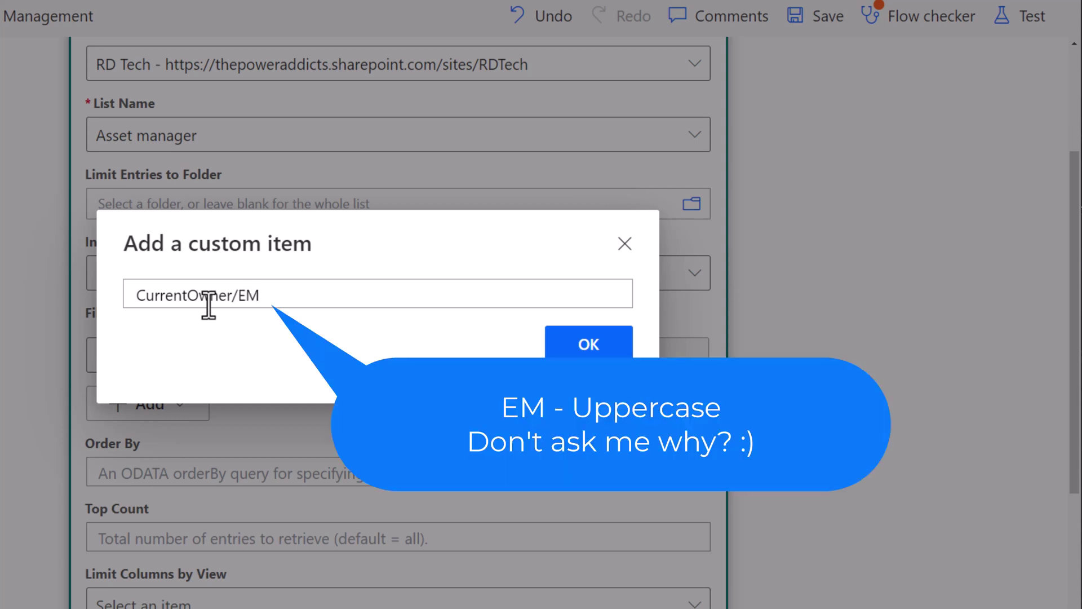
pyautogui.write('ail')
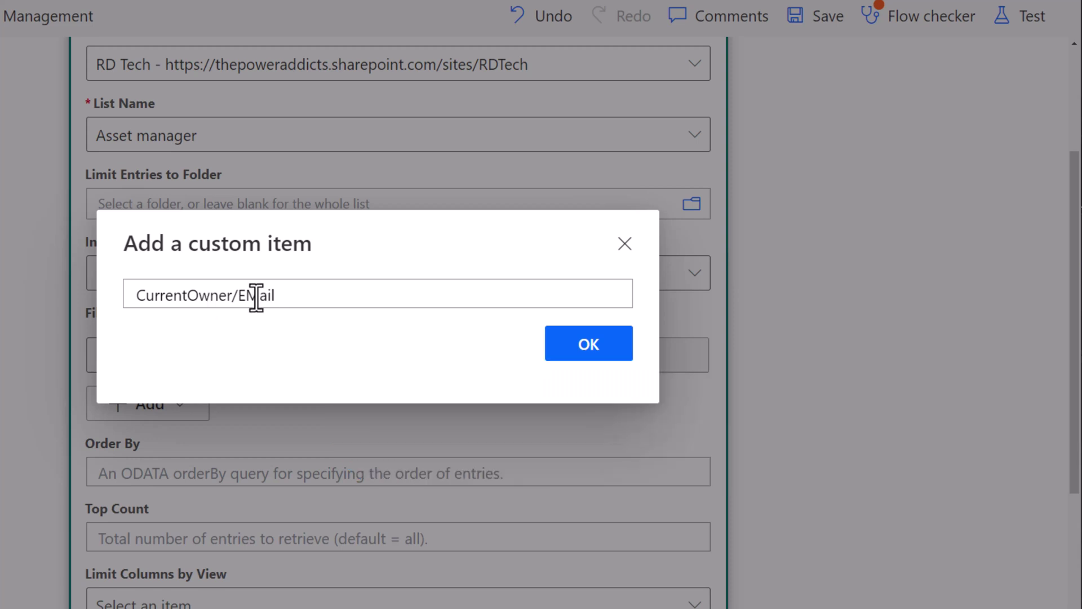
pyautogui.click(580, 343)
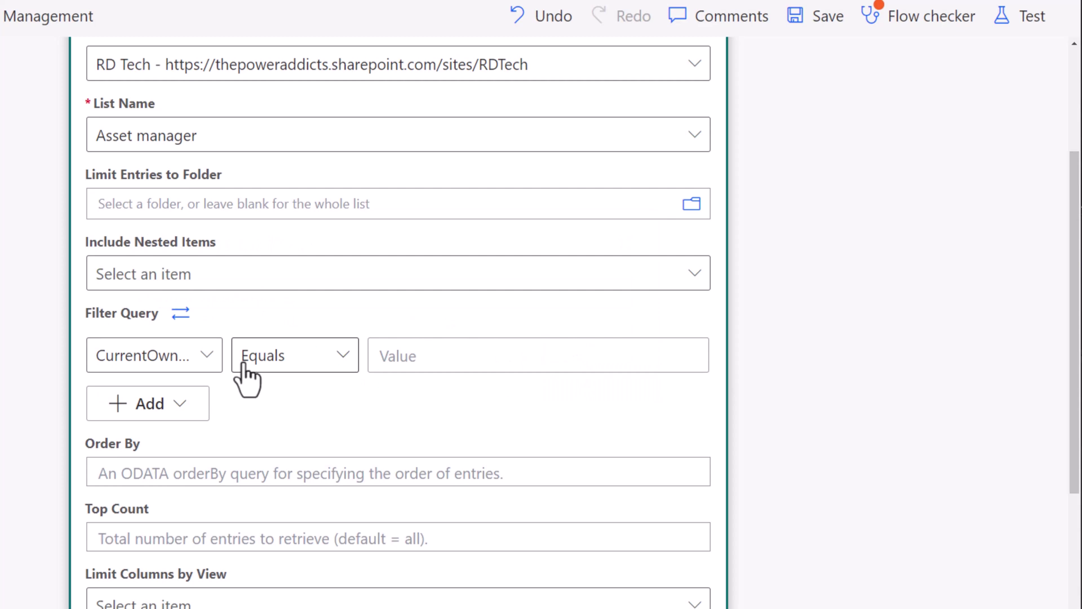
# Step: Try an owner's e-mail address as the fixed value of the CurrentOwner/EMail condition and clear it again
pyautogui.click(396, 354)
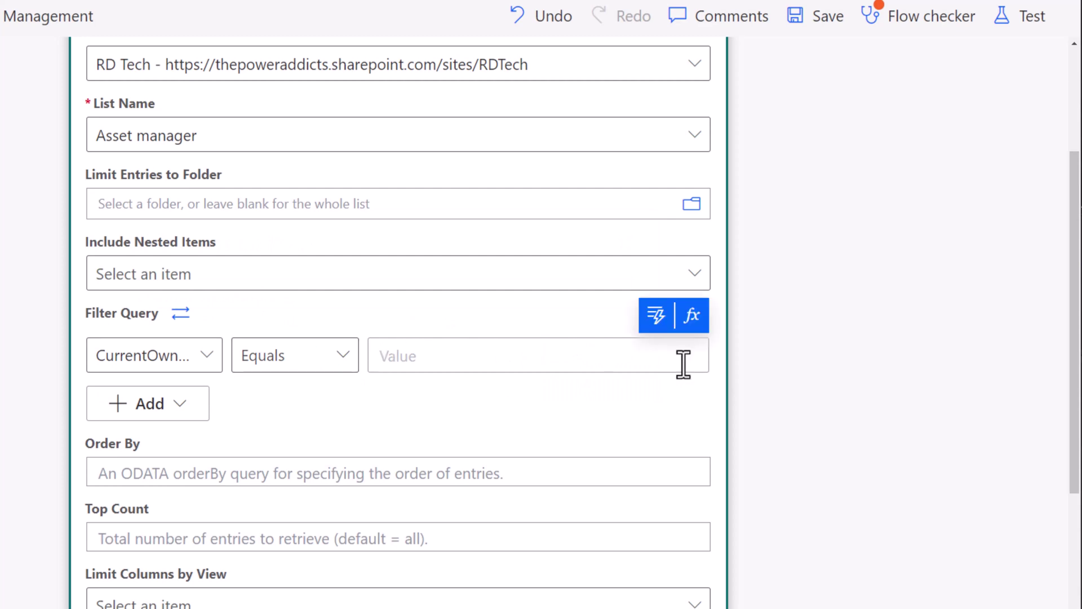
pyautogui.hotkey('ctrl', 'v')
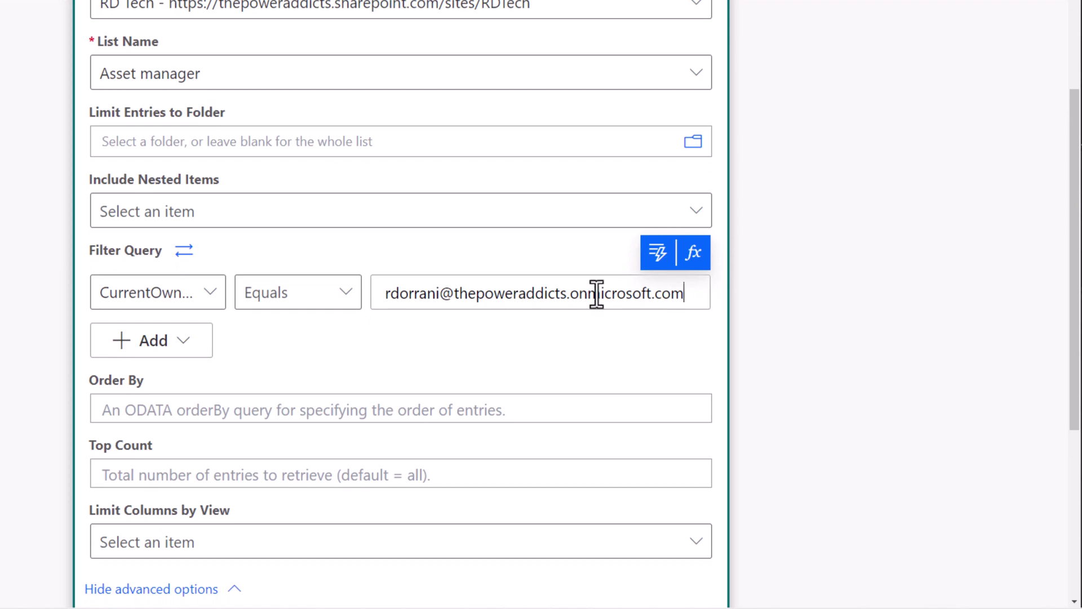
pyautogui.moveTo(687, 294); pyautogui.dragTo(382, 290)
pyautogui.press('BackSpace')
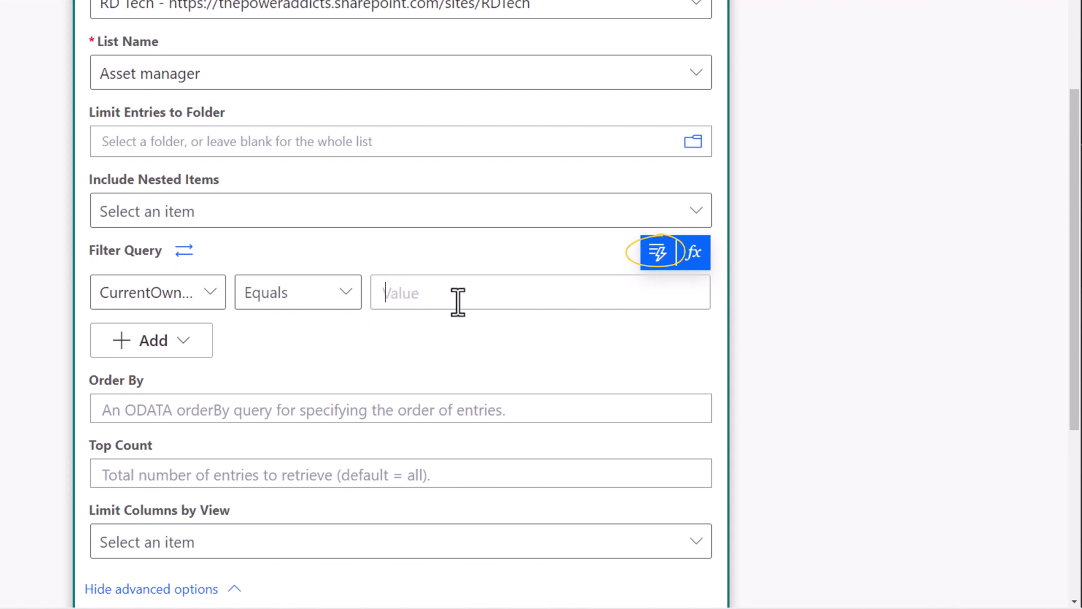
# Step: Set the CurrentOwner/EMail condition's value to the trigger's dynamic User email, test the flow and check the owner in the report e-mail
pyautogui.click(657, 256)
pyautogui.scroll(-1, 507, 541)
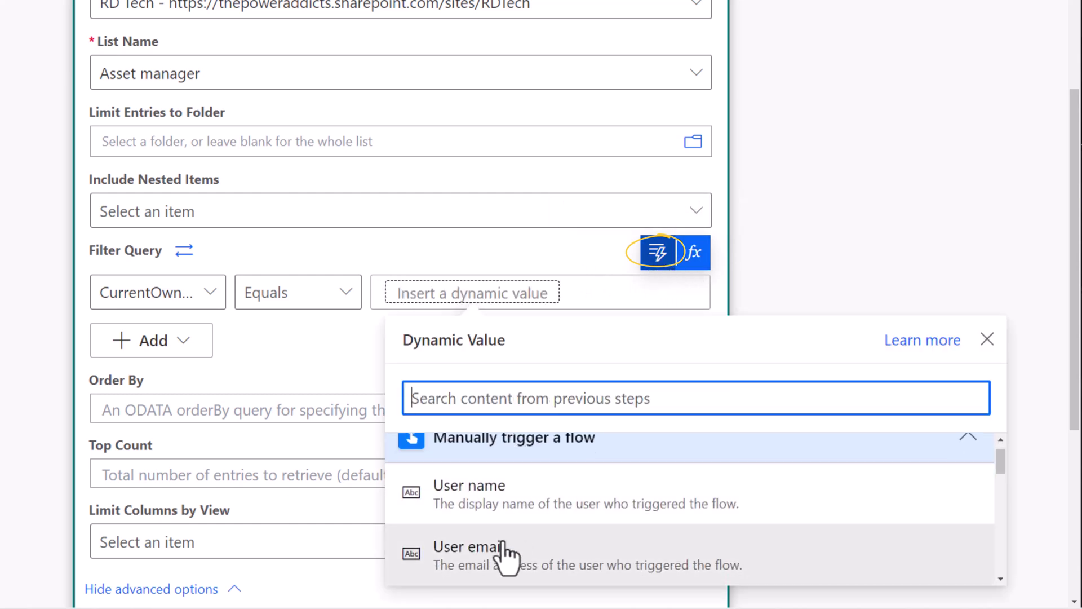
pyautogui.click(484, 574)
pyautogui.scroll(1, 883, 73)
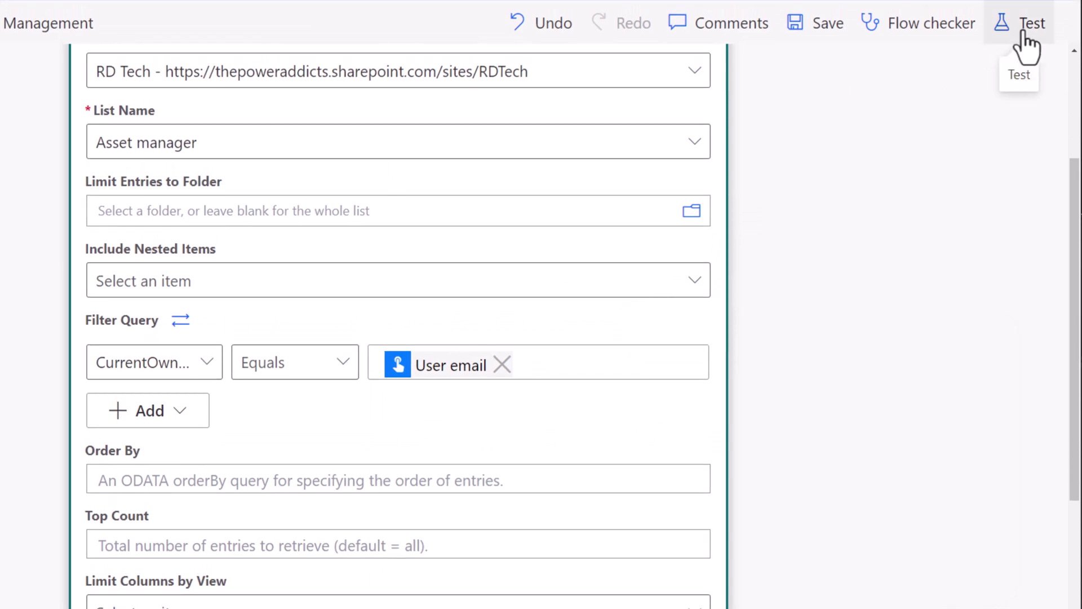
pyautogui.click(1023, 34)
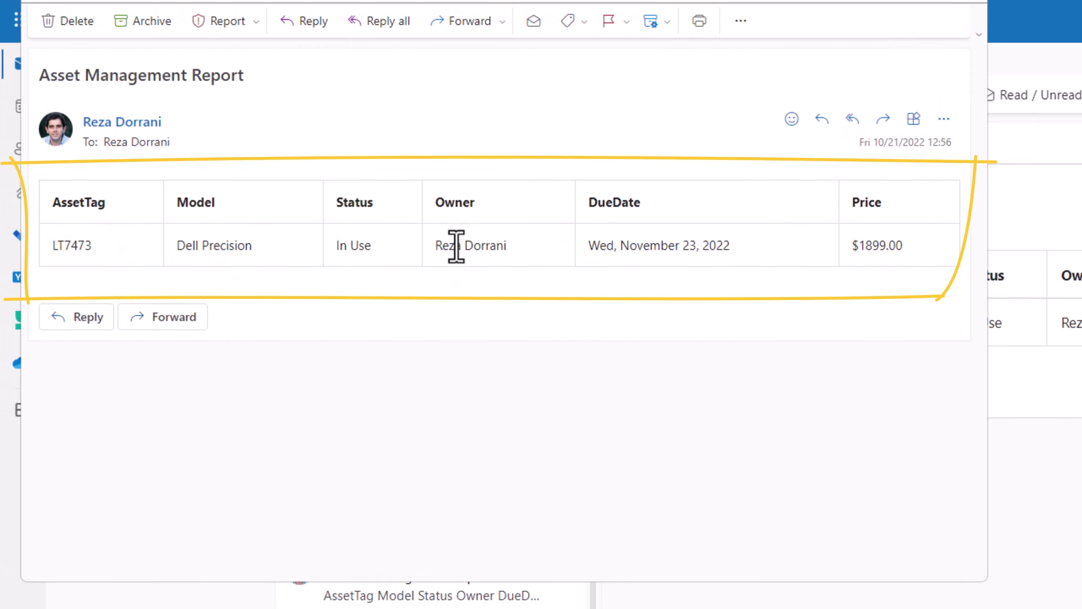
pyautogui.moveTo(433, 246); pyautogui.dragTo(517, 251)
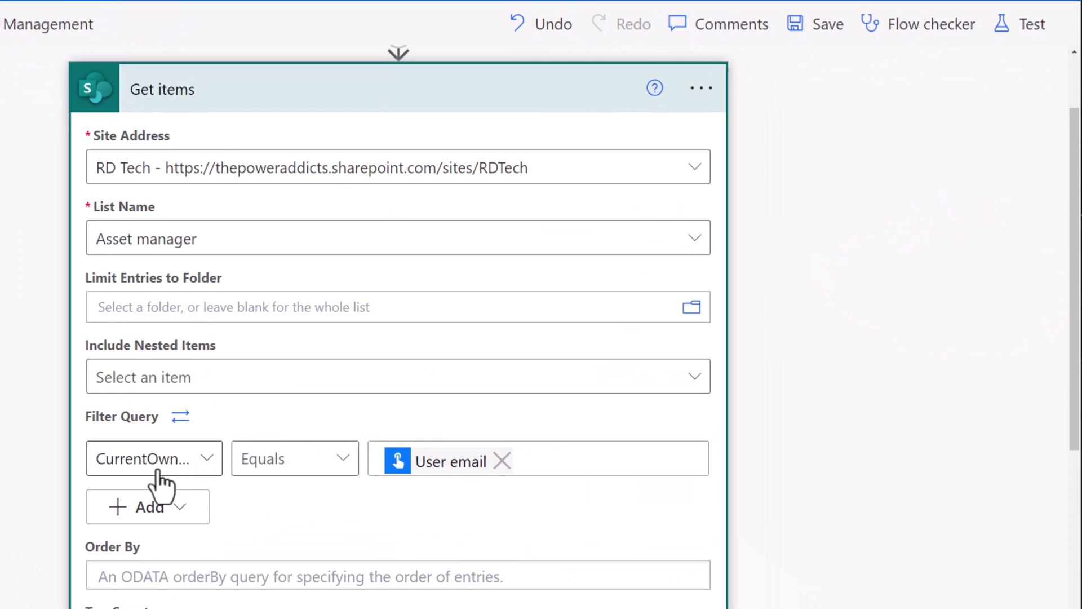
# Step: Change the filter query to the text expression CurrentOwner/EMail eq null, without quotes around null, and test the flow
pyautogui.click(587, 459)
pyautogui.press('BackSpace')
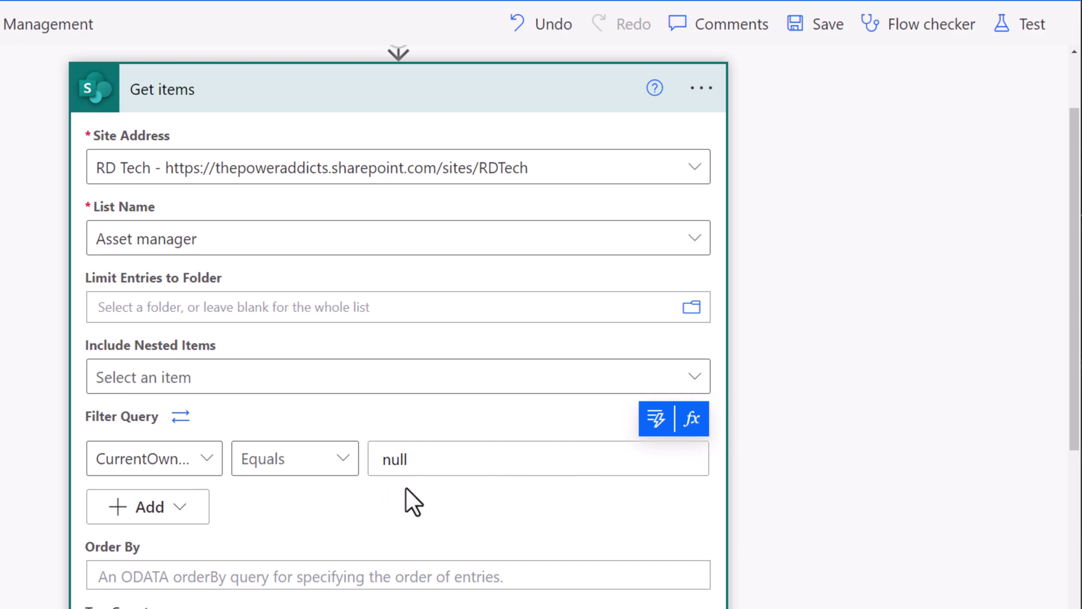
pyautogui.click(181, 418)
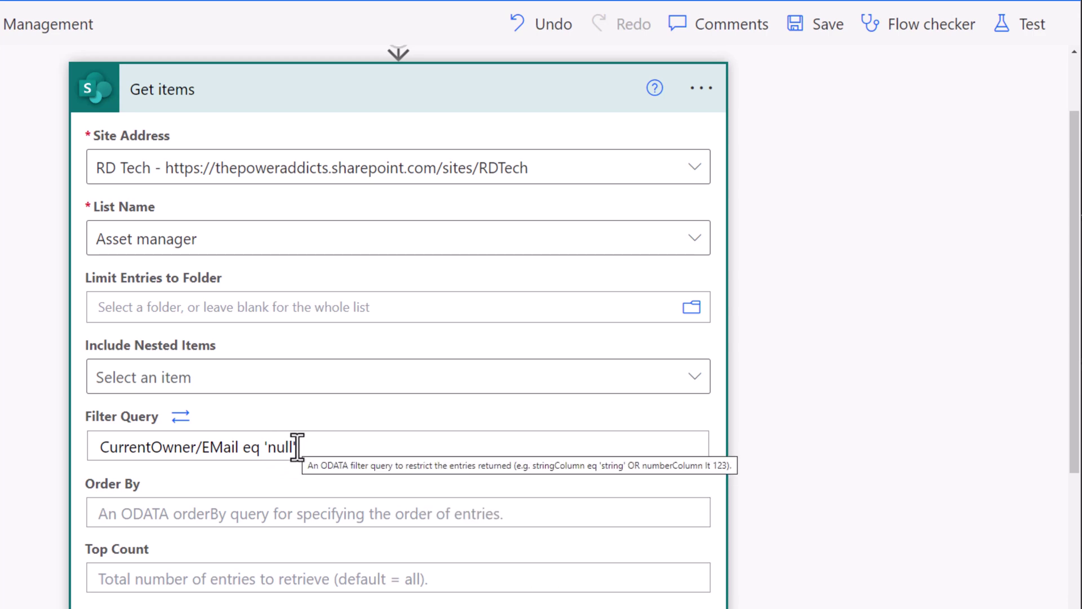
pyautogui.moveTo(264, 447); pyautogui.dragTo(314, 448)
pyautogui.write('null')
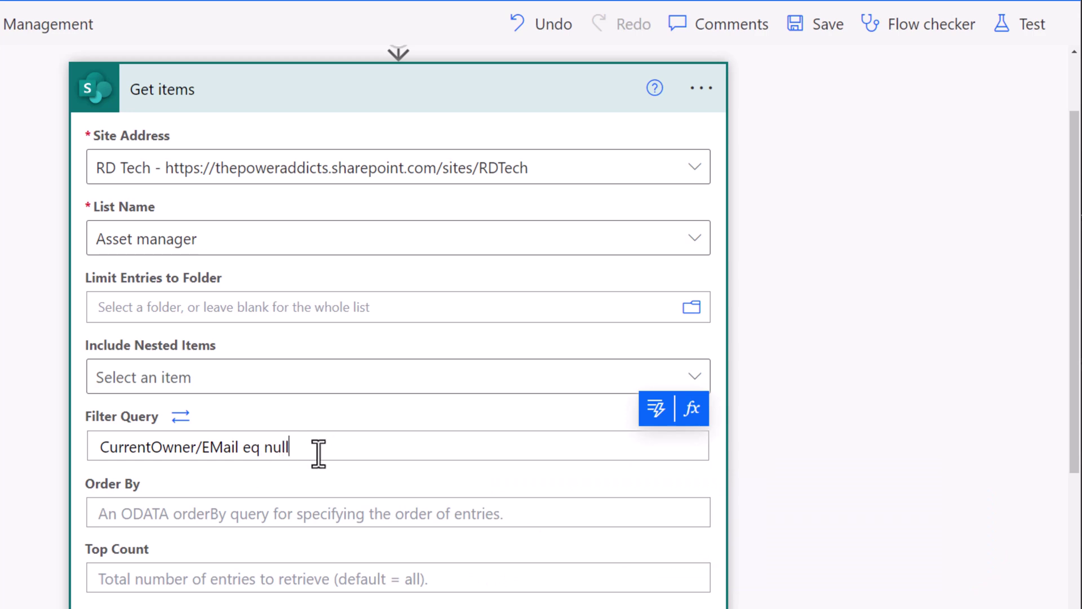
pyautogui.click(1017, 31)
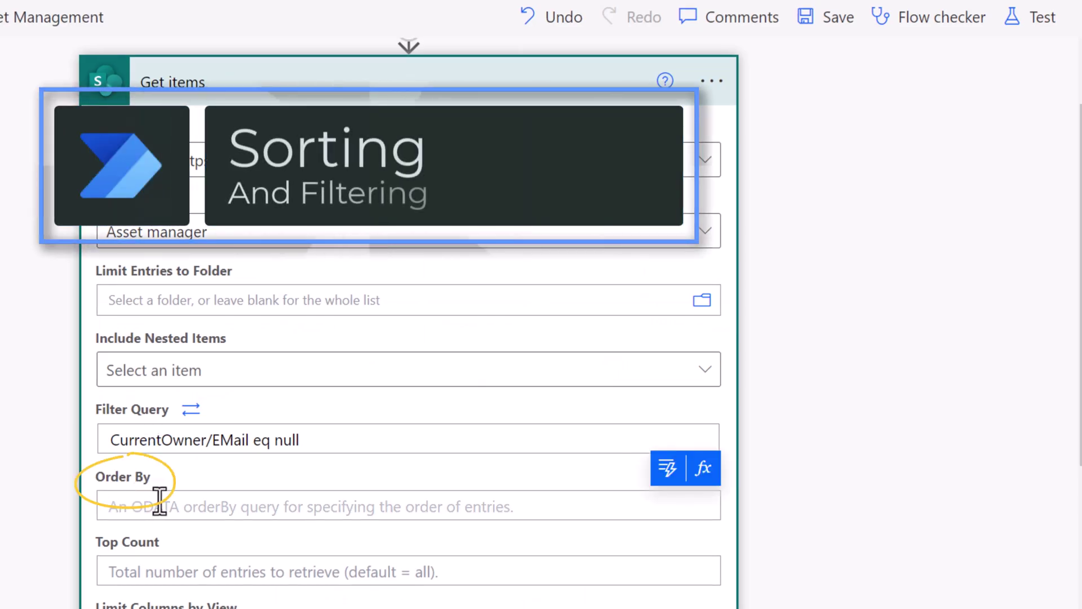
# Step: Set the Get items Order By field to Model and start a test of the flow
pyautogui.click(142, 506)
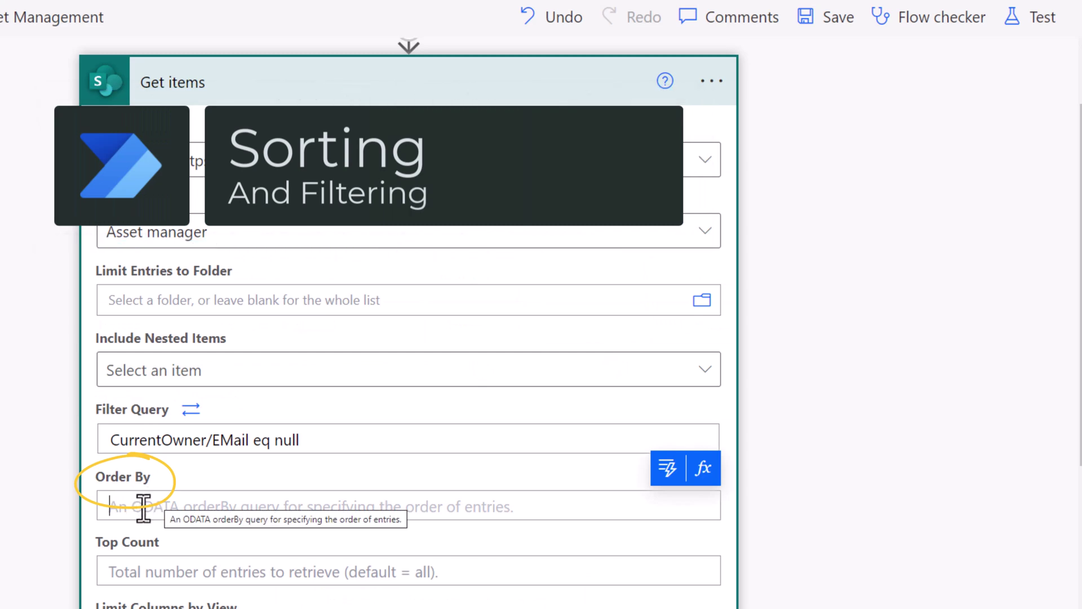
pyautogui.write('Model')
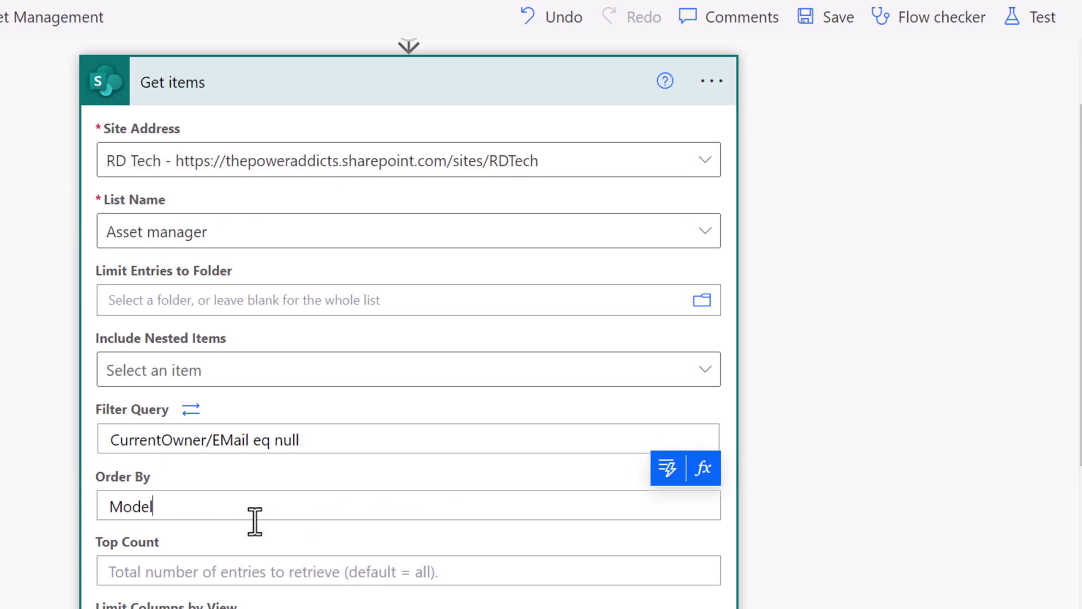
pyautogui.scroll(-2, 251, 521)
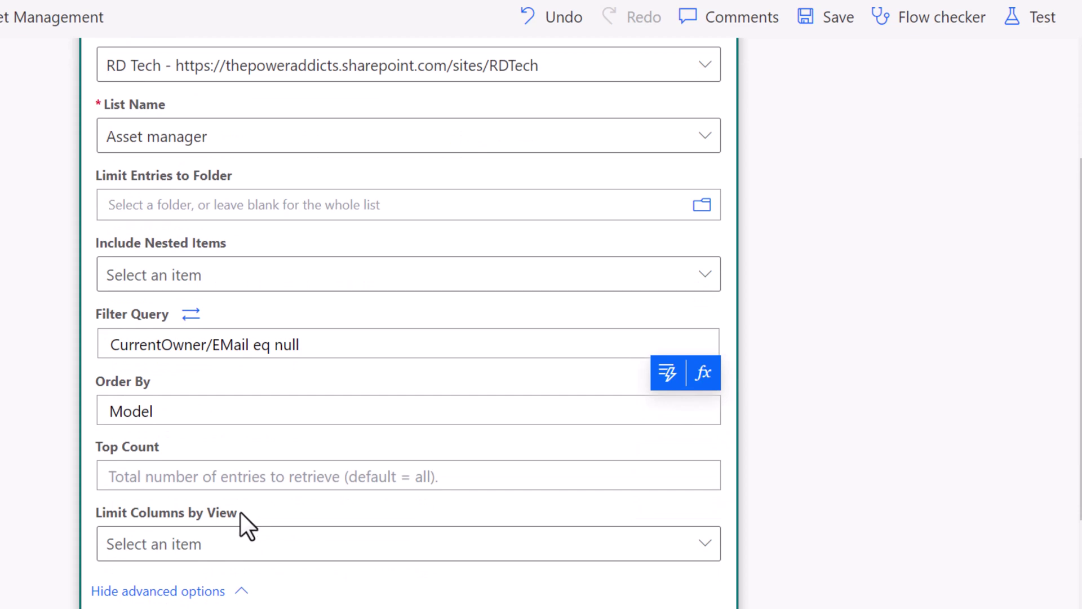
pyautogui.write('desc')
pyautogui.click(1009, 28)
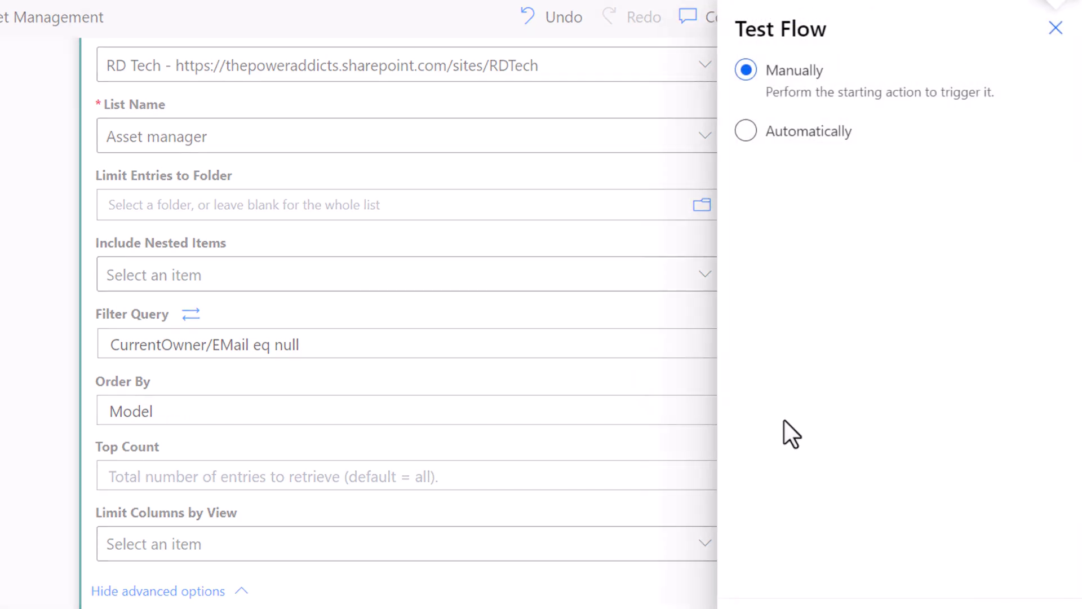
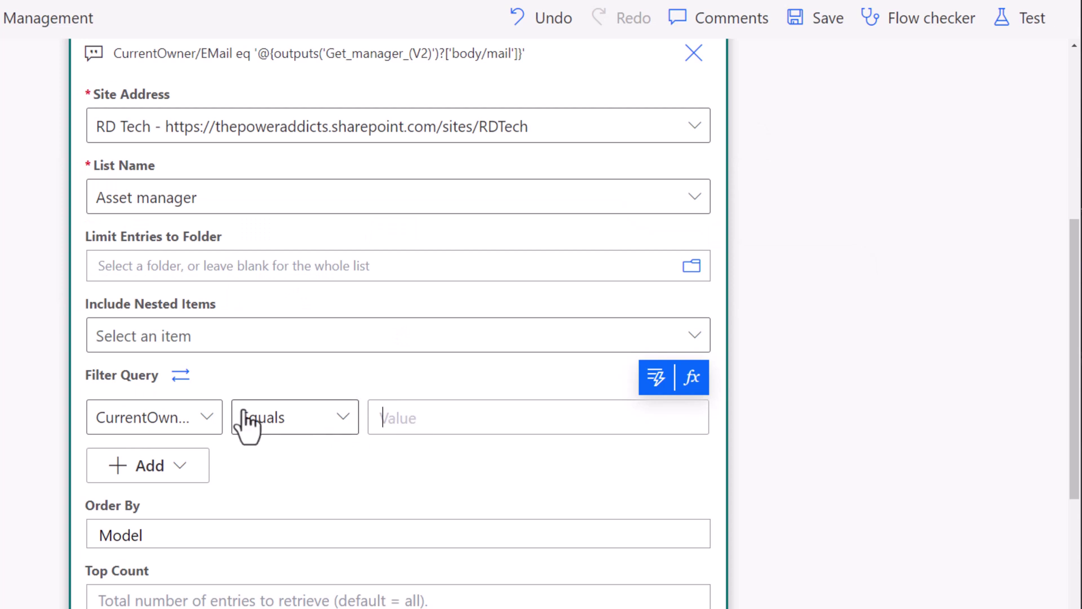
# Step: Set the CurrentOwner/EMail condition's value to the dynamic Mail value from Get manager (V2) and test the flow
pyautogui.click(643, 394)
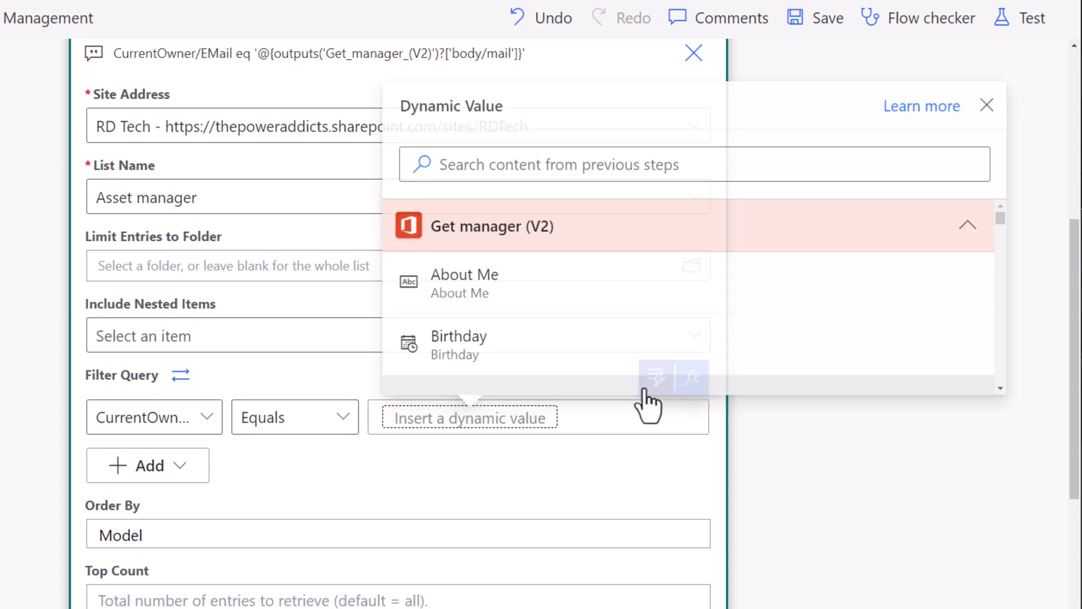
pyautogui.write('mail')
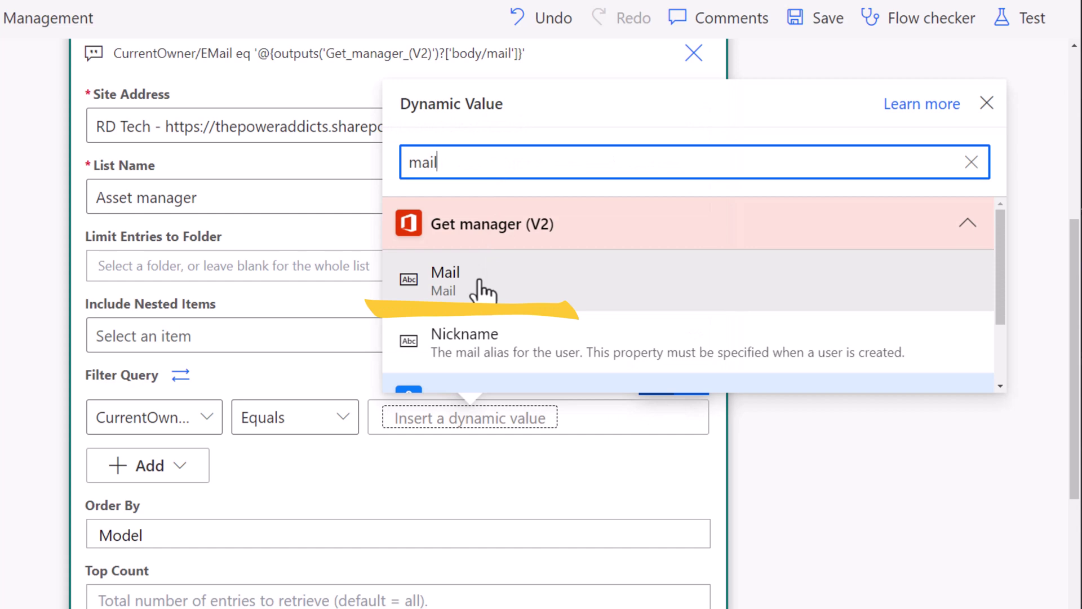
pyautogui.click(479, 288)
pyautogui.click(1014, 23)
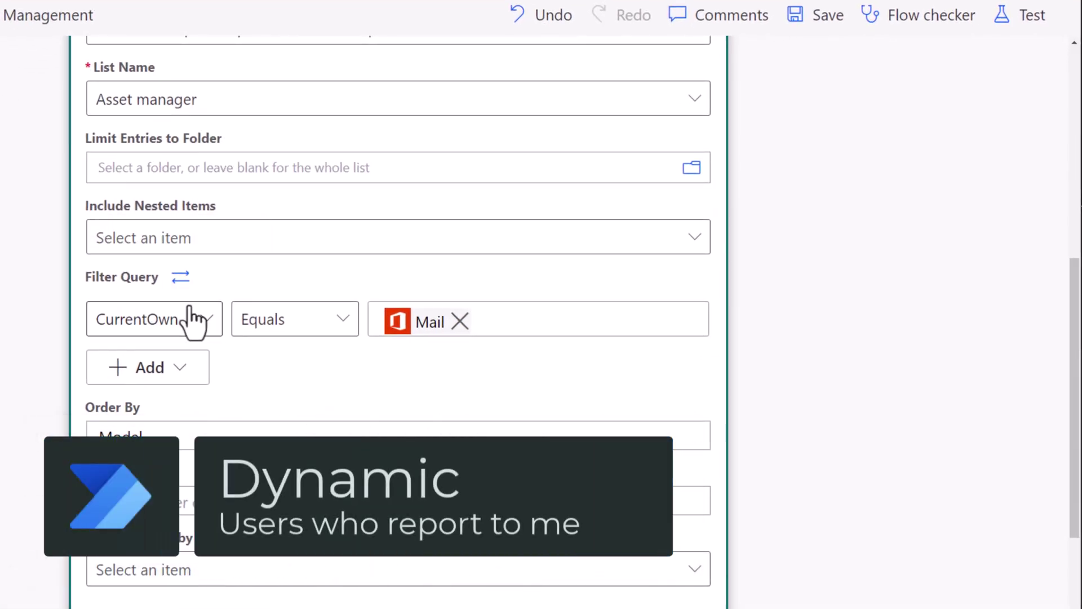
# Step: Set the filter query to CurrentOwner/EMail equals user1, add a second condition equal to user2, and join them with Or
pyautogui.click(460, 321)
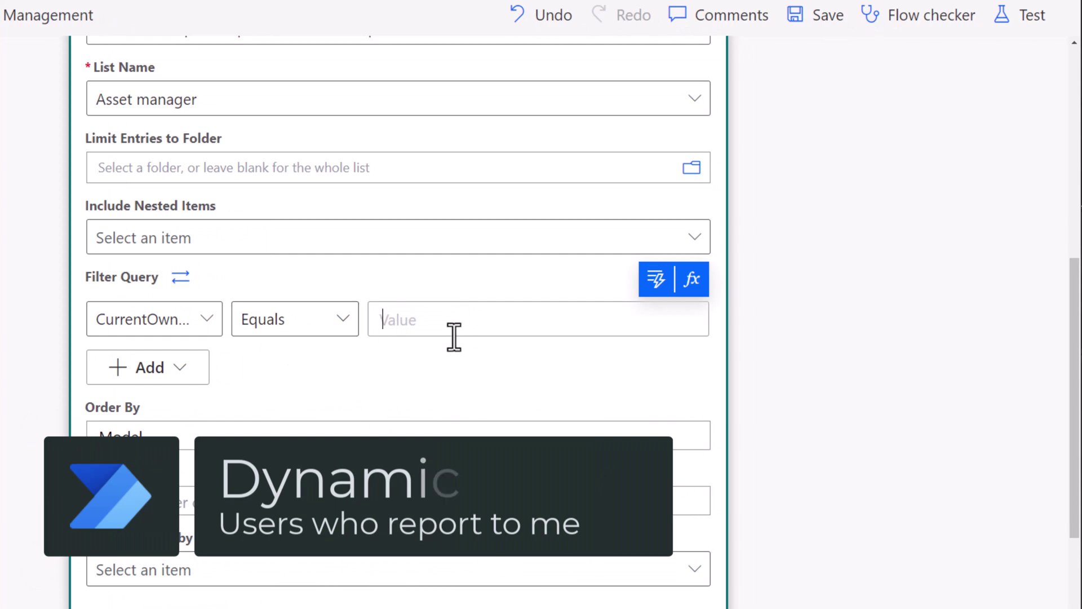
pyautogui.write('user1')
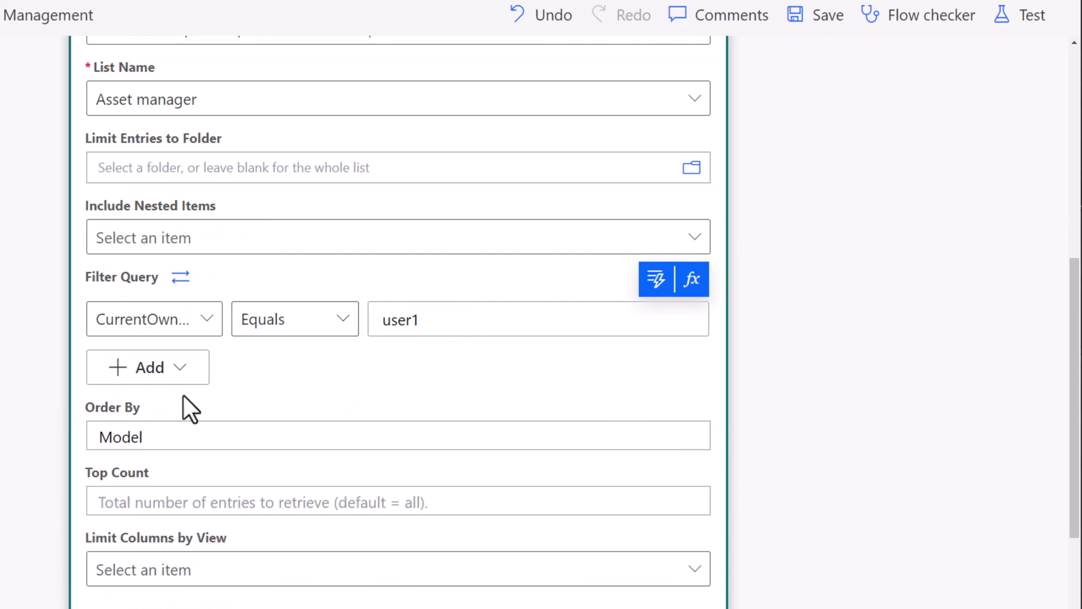
pyautogui.click(163, 373)
pyautogui.click(168, 405)
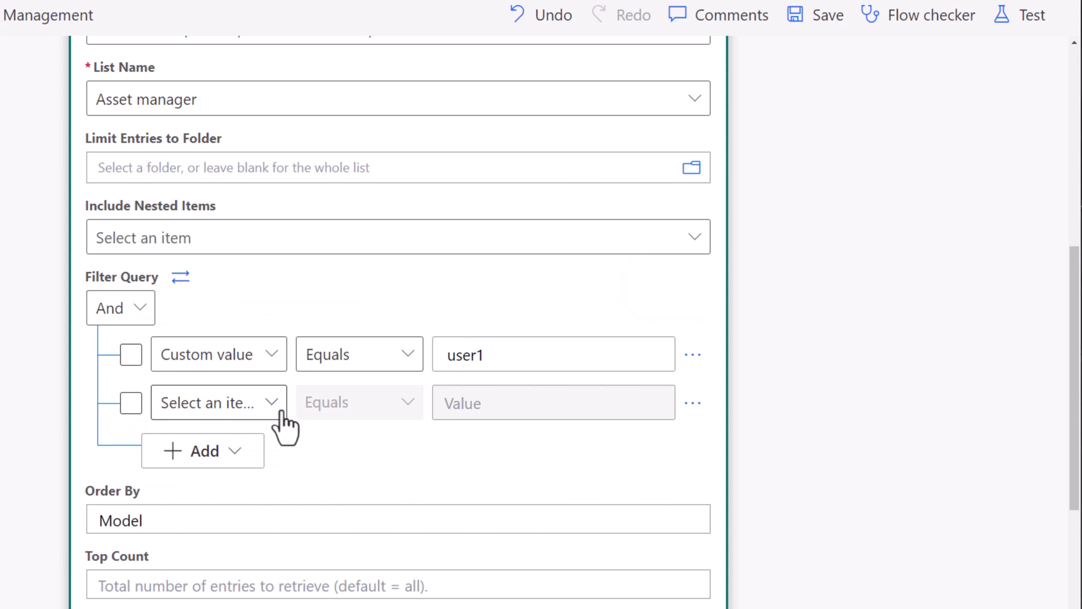
pyautogui.click(236, 409)
pyautogui.click(464, 404)
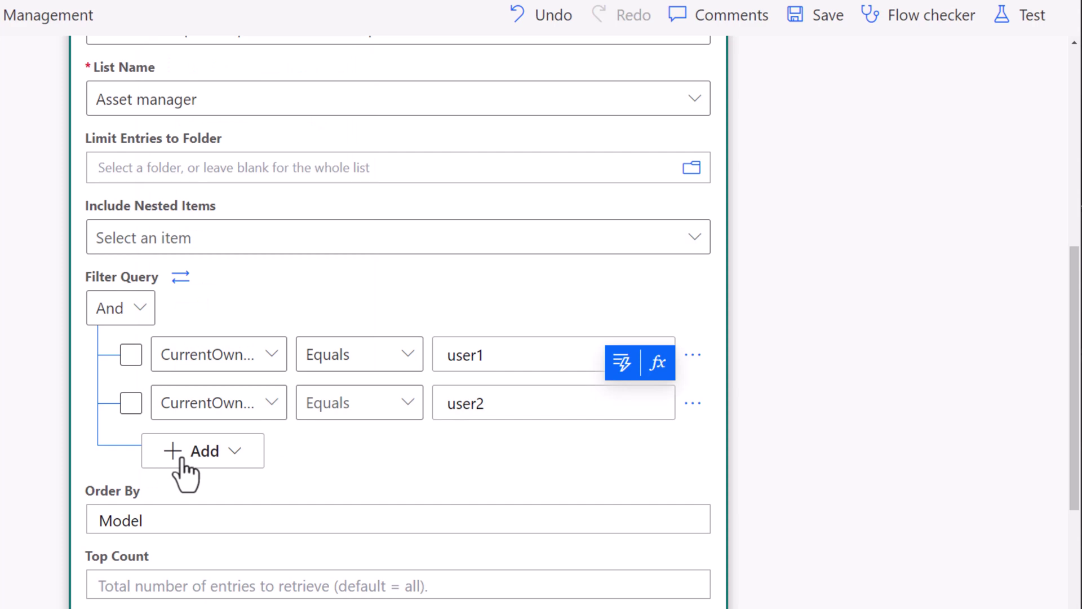
pyautogui.click(101, 317)
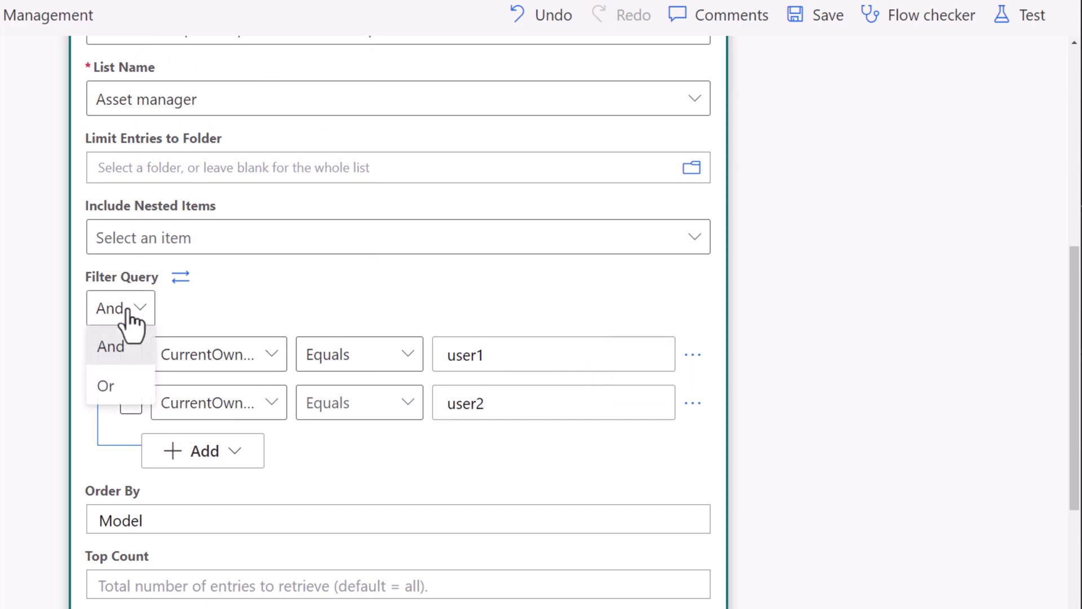
pyautogui.click(106, 386)
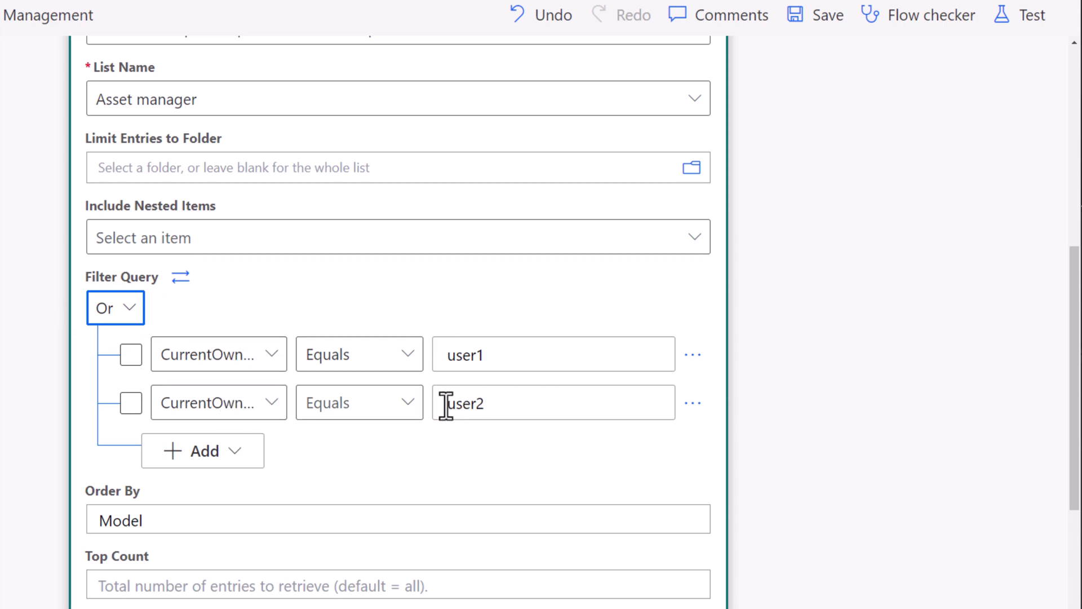
# Step: Switch the filter query to text mode, review the two owner conditions and append or () or () to the expression
pyautogui.click(180, 277)
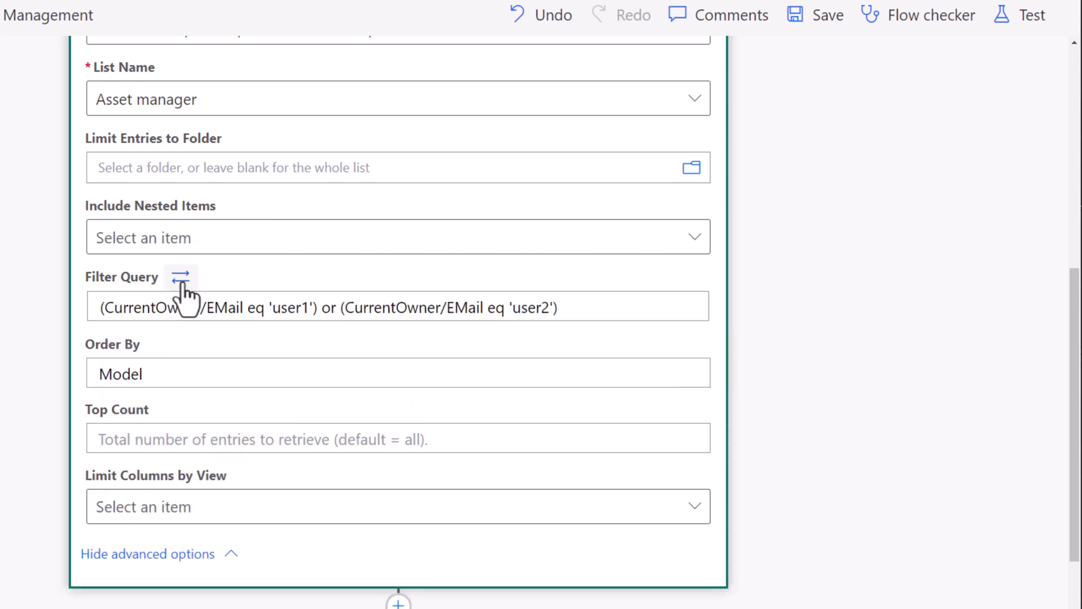
pyautogui.moveTo(597, 309); pyautogui.dragTo(80, 309)
pyautogui.click(208, 313)
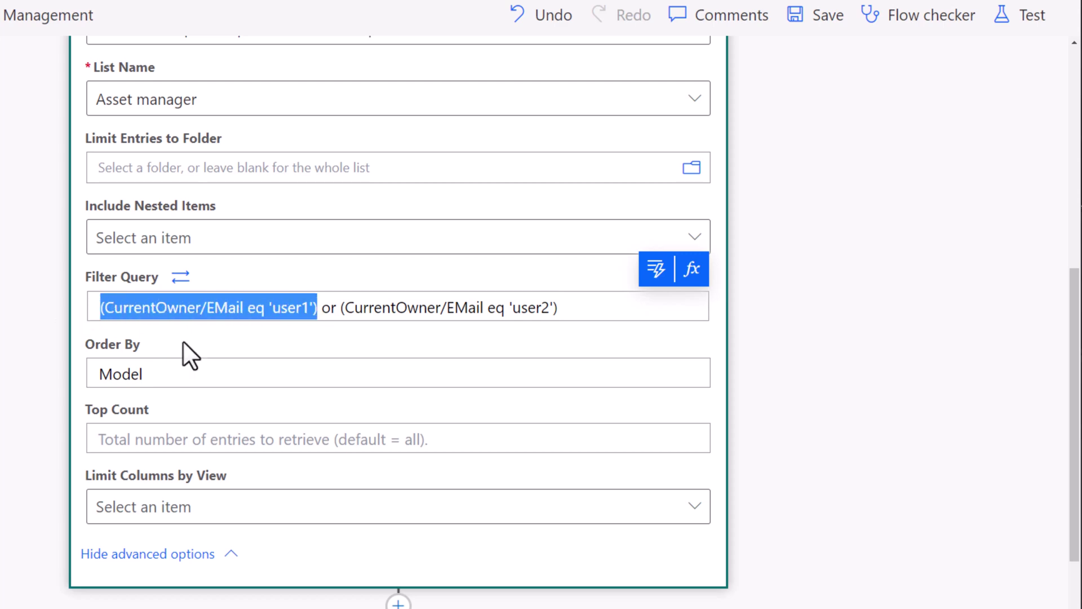
pyautogui.click(329, 309)
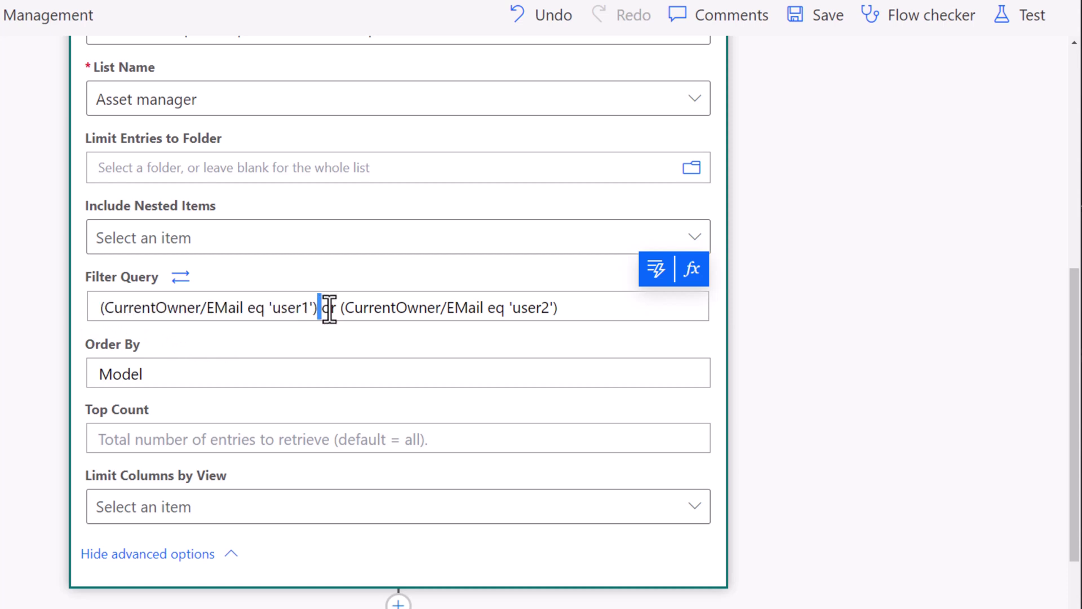
pyautogui.moveTo(329, 308); pyautogui.dragTo(660, 309)
pyautogui.click(346, 311)
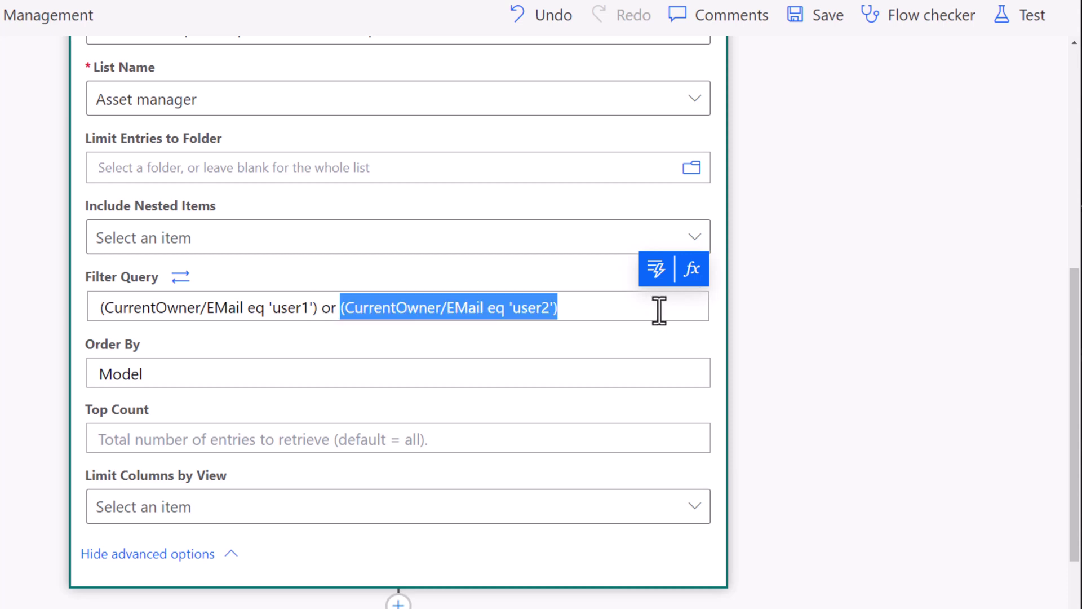
pyautogui.click(601, 310)
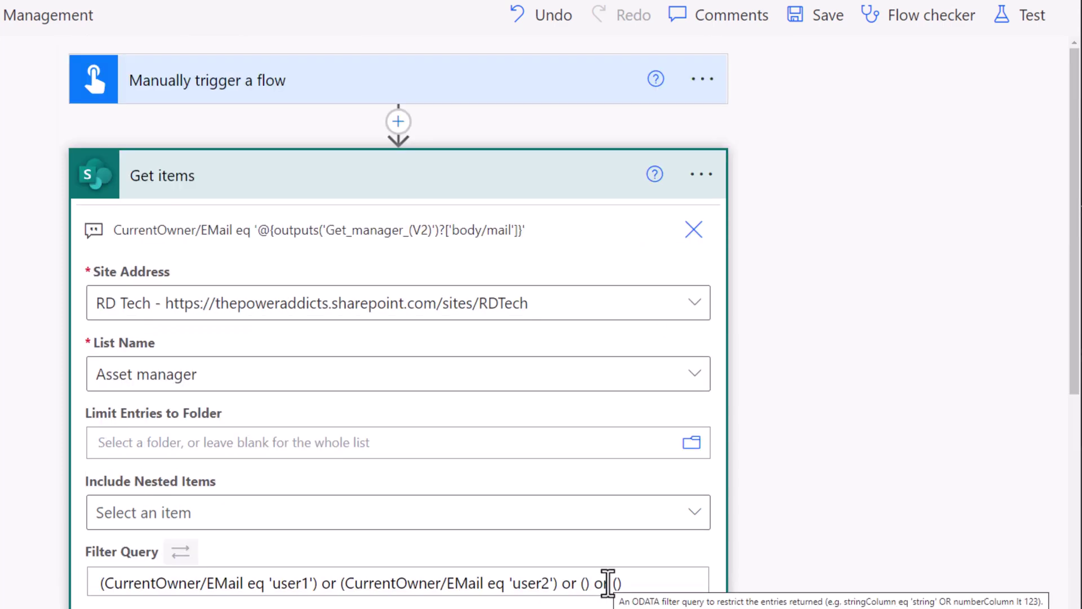
# Step: Insert a Get direct reports (V2) action after the manual trigger, using the dynamic User email as its User (UPN)
pyautogui.click(398, 122)
pyautogui.click(375, 158)
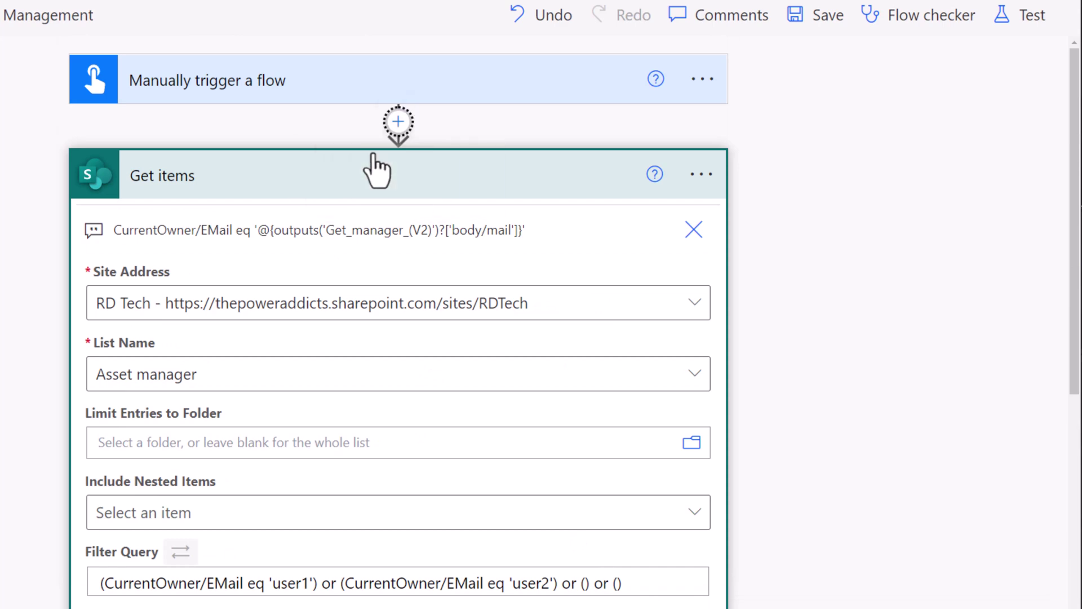
pyautogui.write('get direct rep')
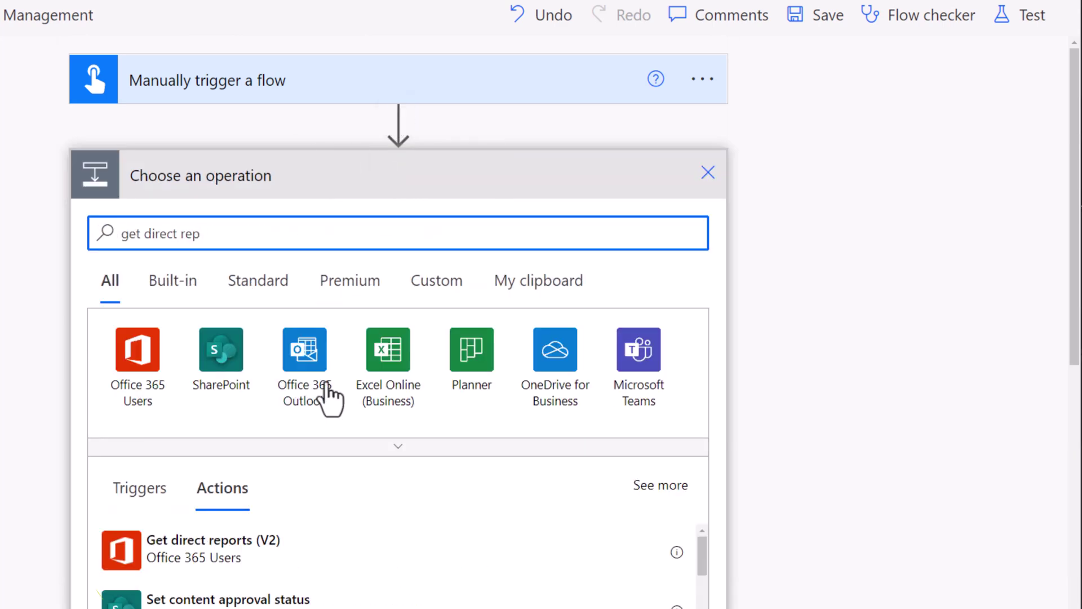
pyautogui.click(248, 555)
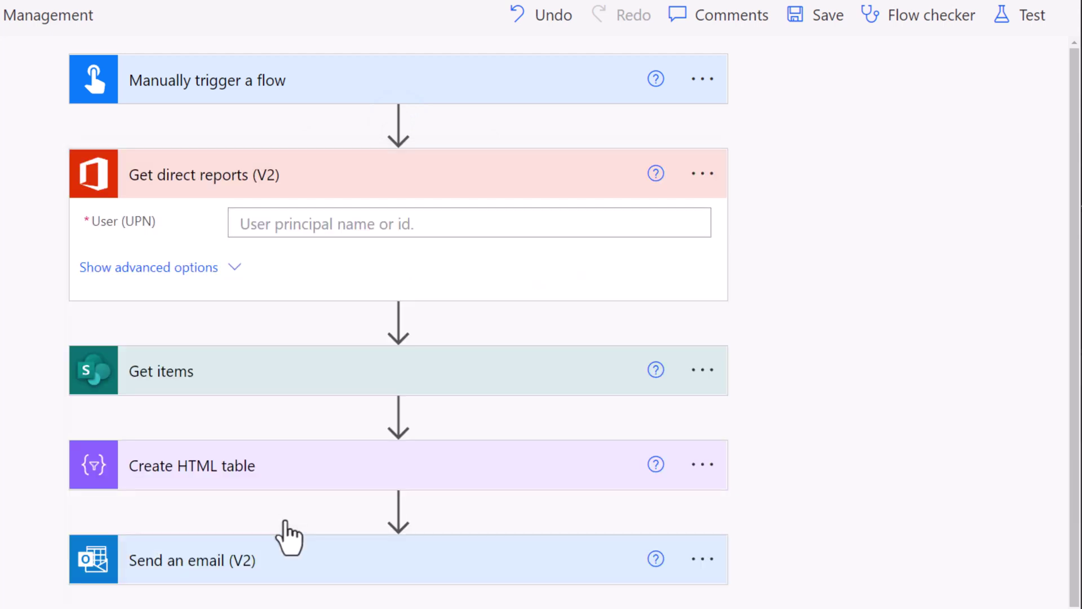
pyautogui.click(292, 224)
pyautogui.click(654, 194)
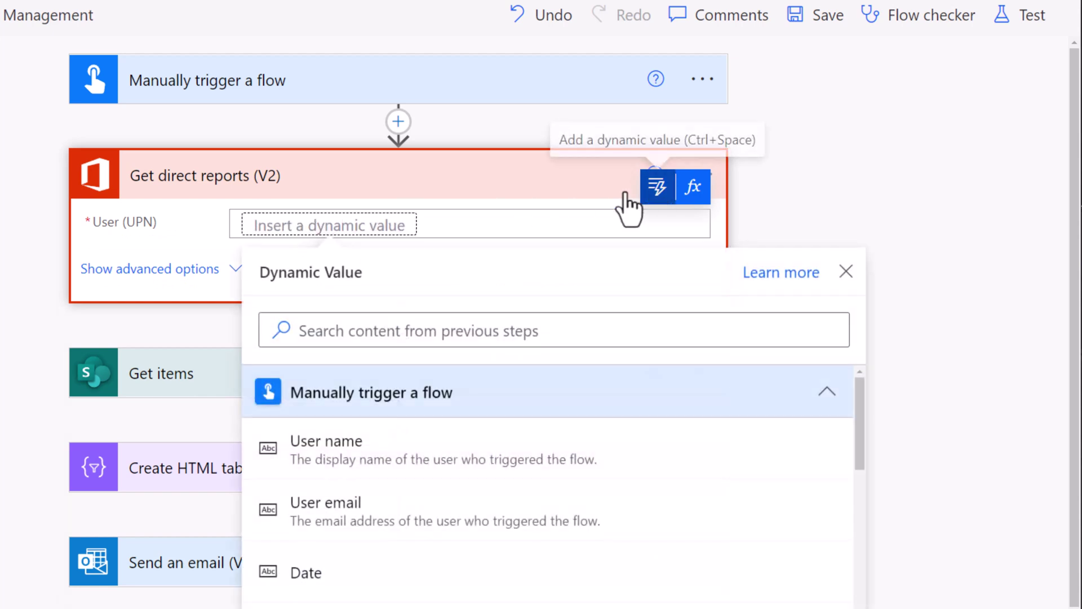
pyautogui.click(363, 521)
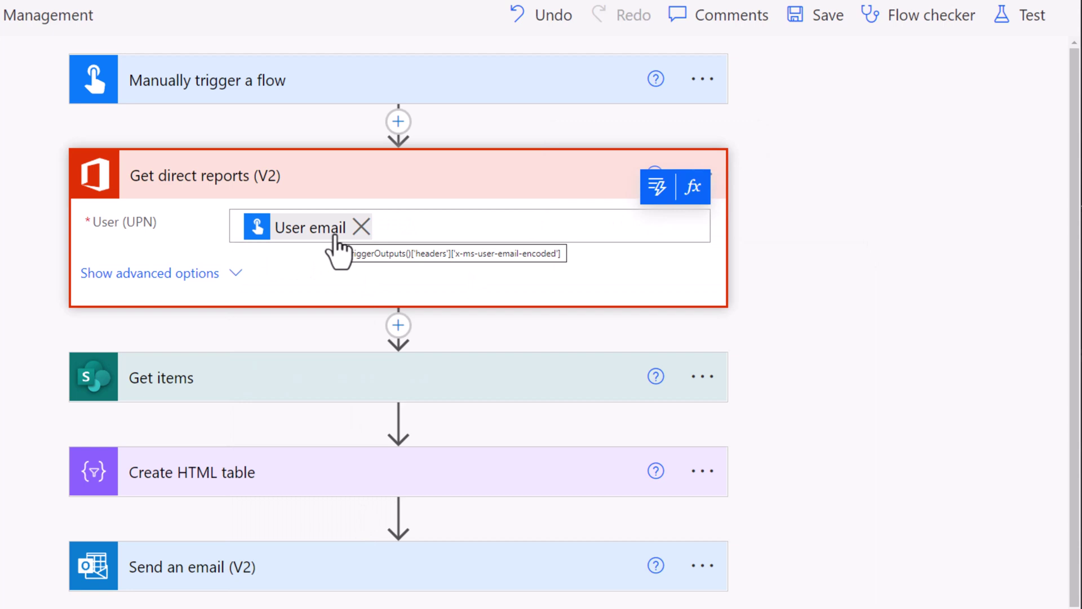
# Step: Add a Select data operation before Get items, with From set to the dynamic value output of Get direct reports (V2)
pyautogui.click(398, 325)
pyautogui.click(394, 361)
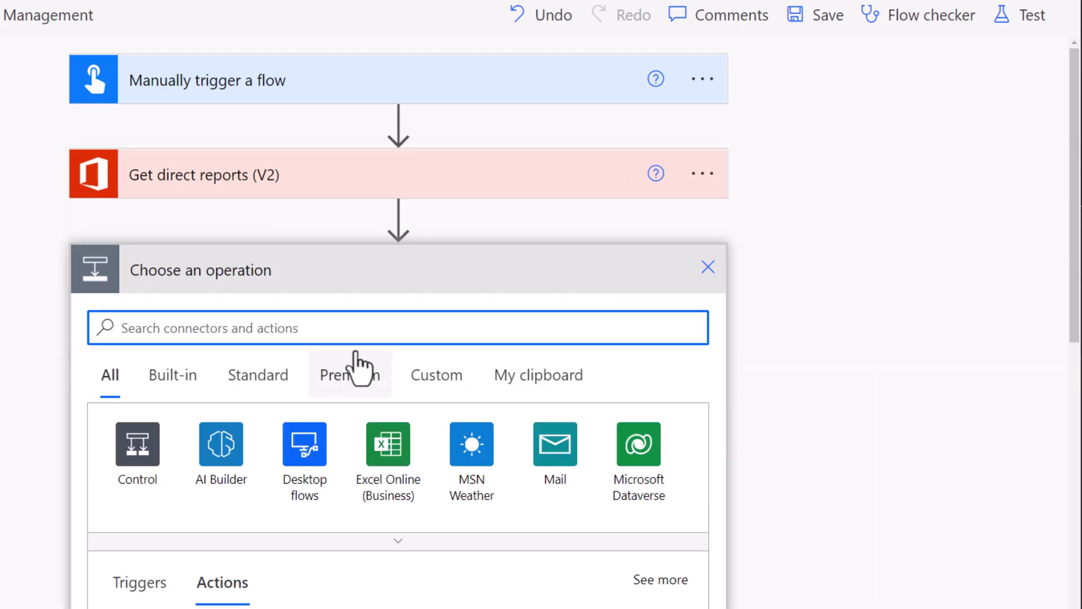
pyautogui.write('select')
pyautogui.scroll(-2, 326, 395)
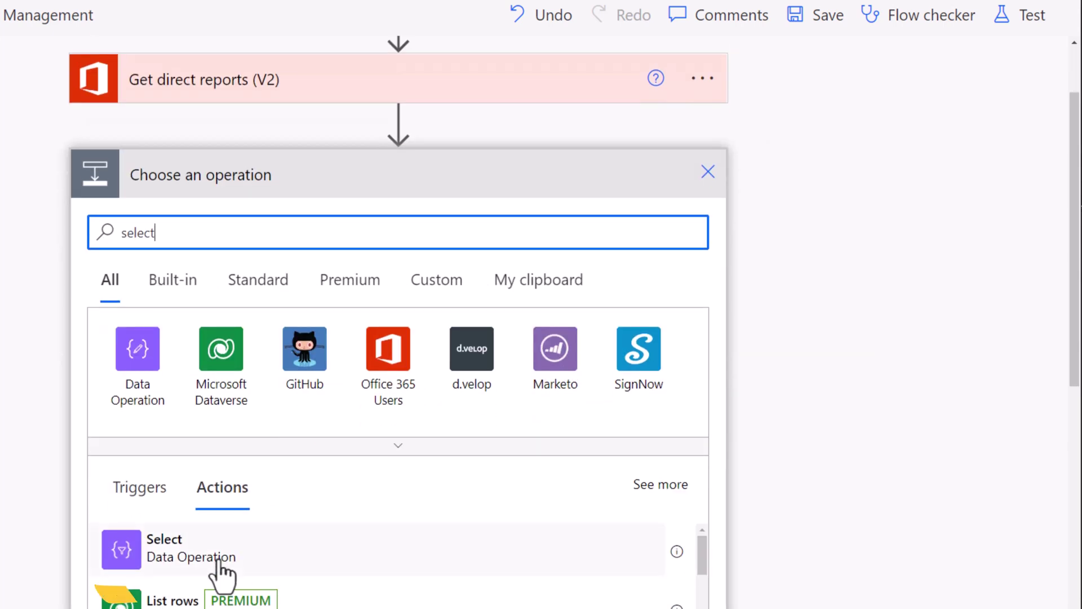
pyautogui.click(208, 542)
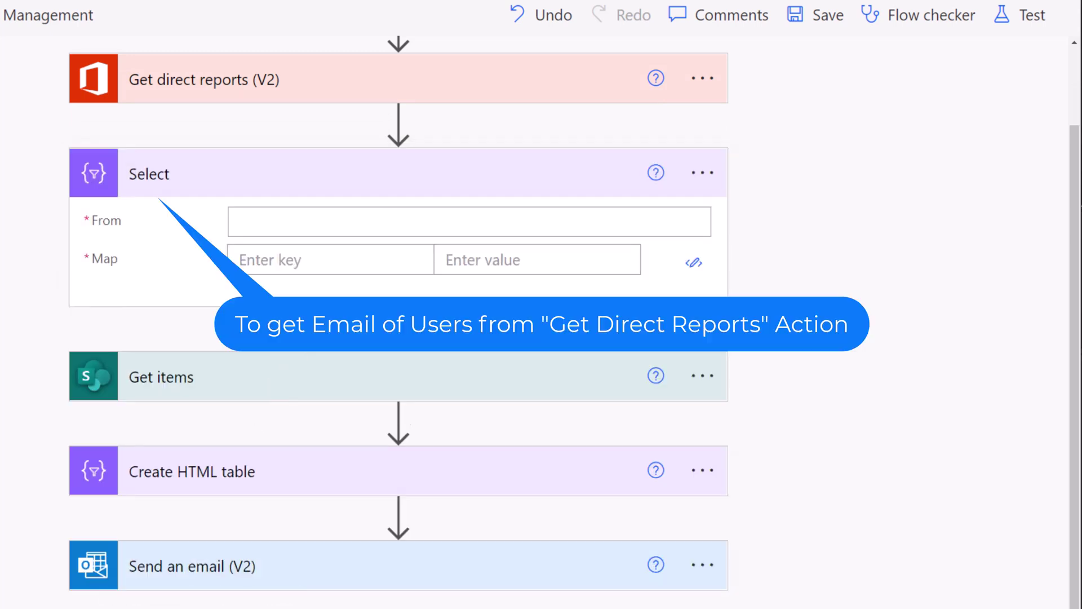
pyautogui.click(271, 221)
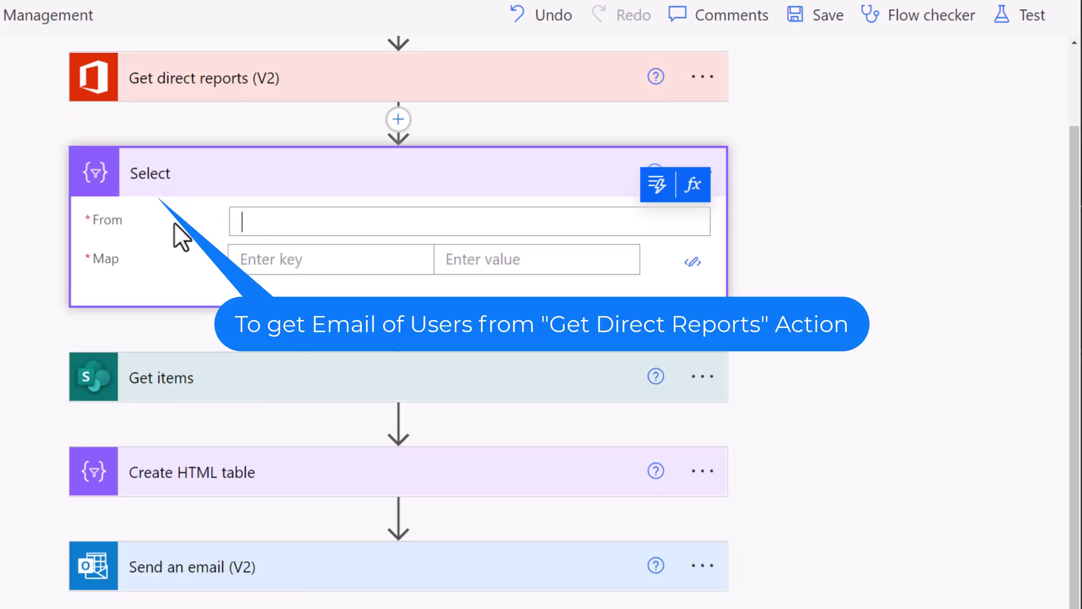
pyautogui.click(660, 190)
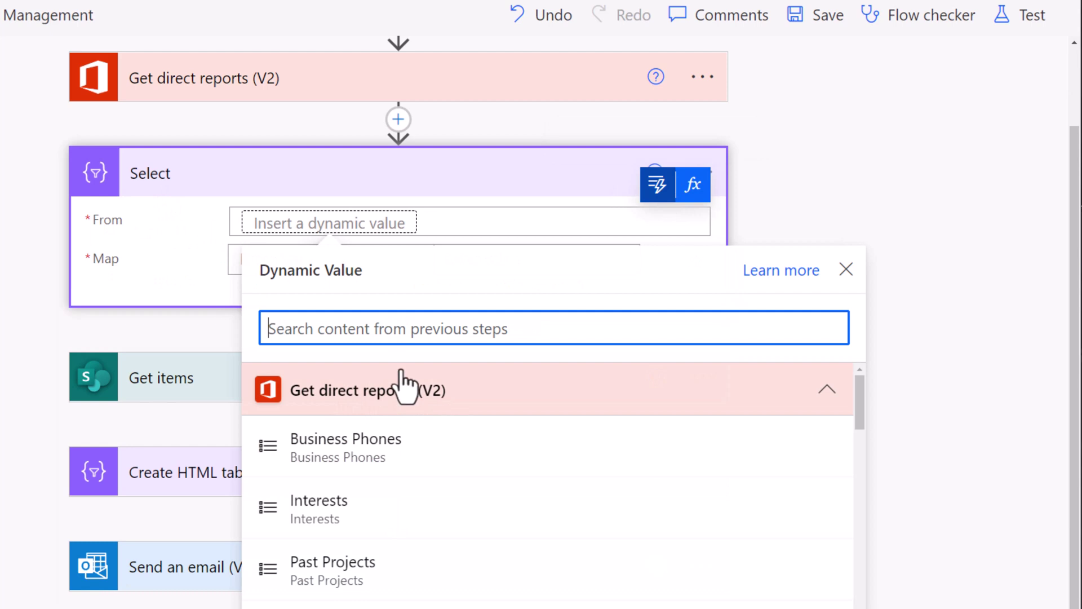
pyautogui.scroll(-5, 313, 524)
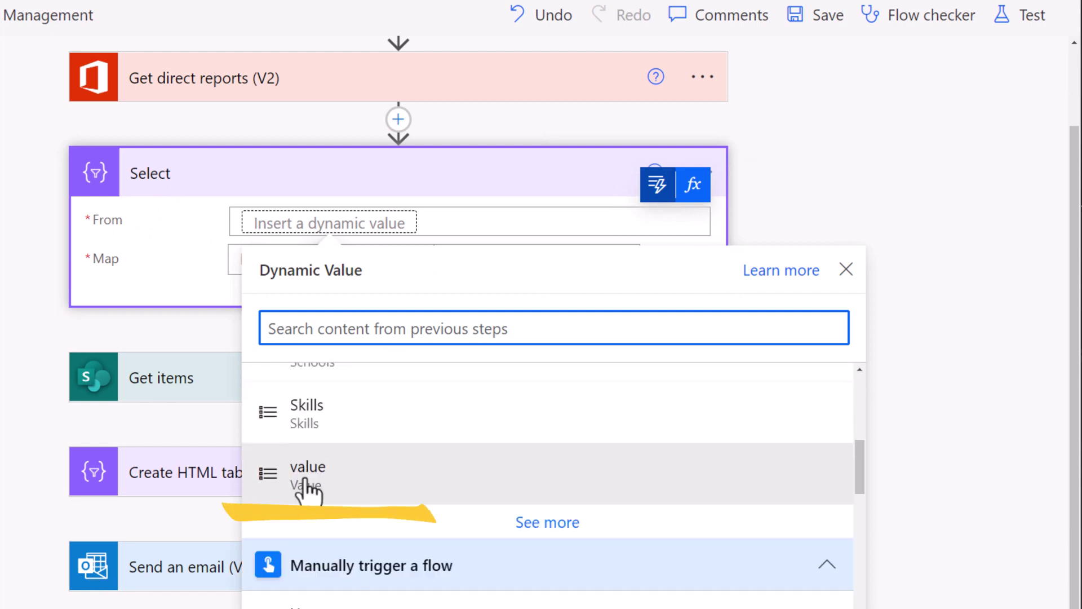
pyautogui.click(307, 489)
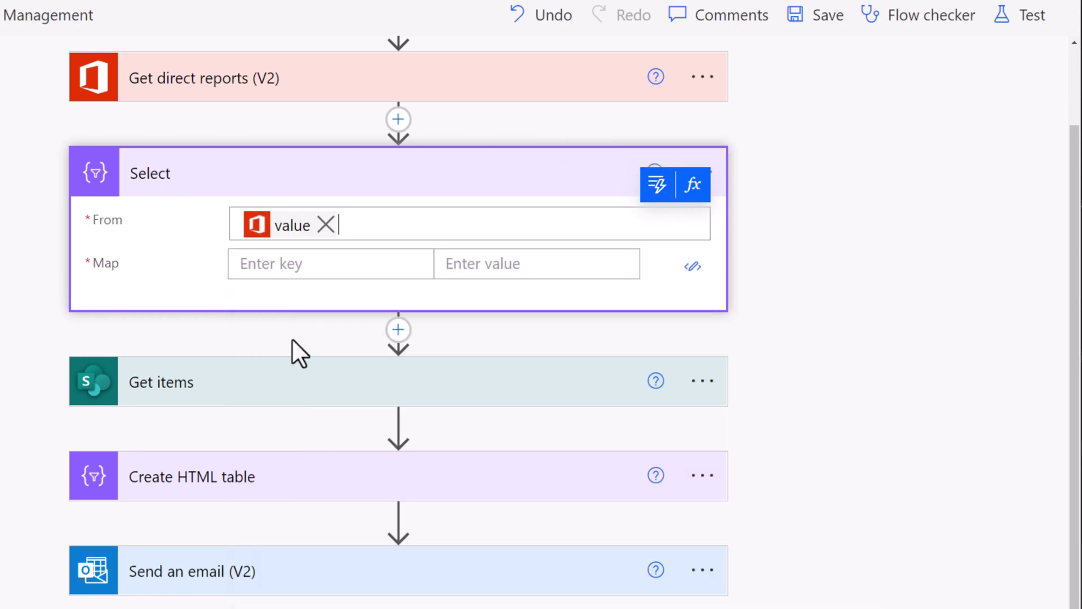
# Step: Switch the Select action's Map to text mode, clear the empty key-value pair and insert the dynamic Mail from Get direct reports (V2)
pyautogui.click(100, 272)
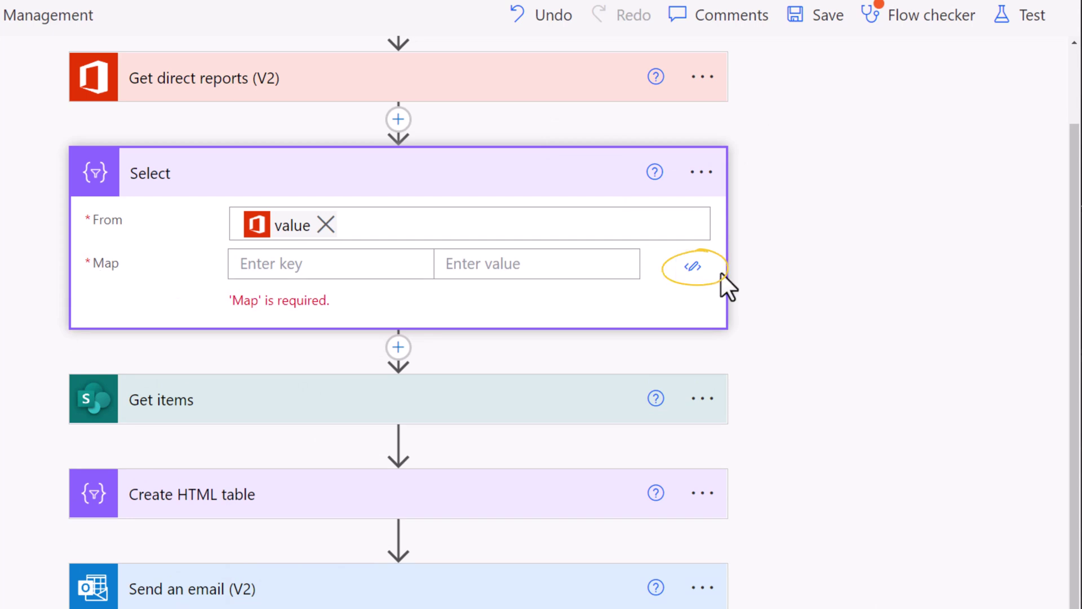
pyautogui.click(693, 267)
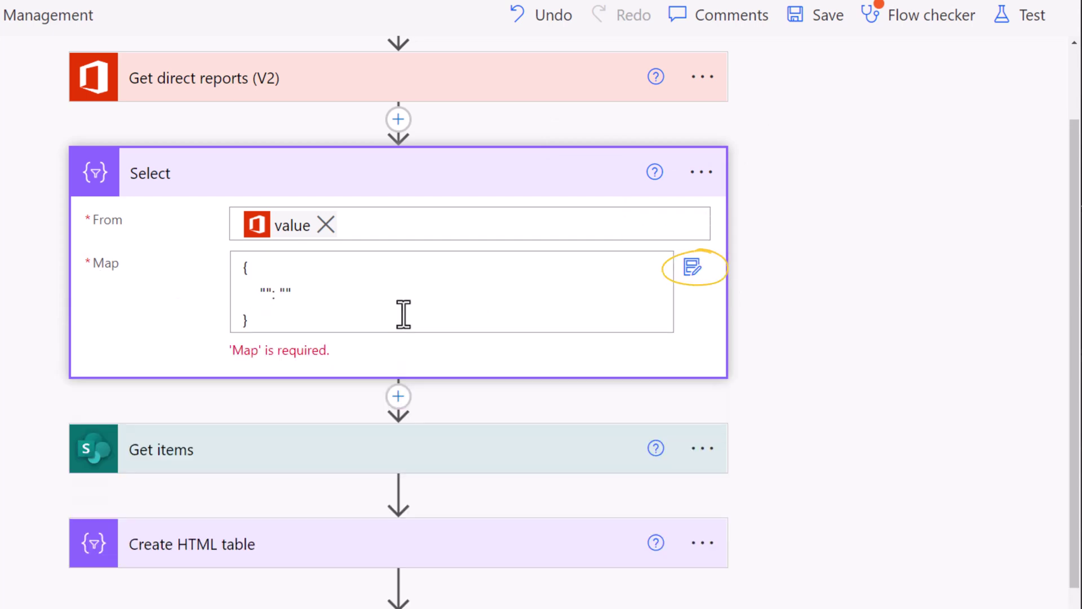
pyautogui.moveTo(286, 302); pyautogui.dragTo(236, 258)
pyautogui.press('BackSpace')
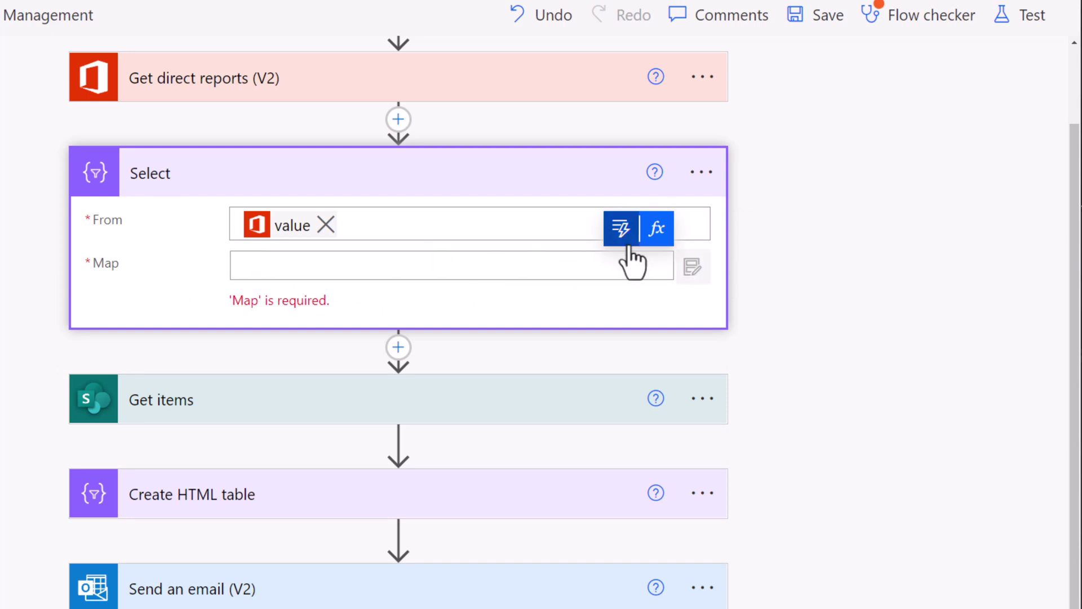
pyautogui.click(621, 231)
pyautogui.click(346, 371)
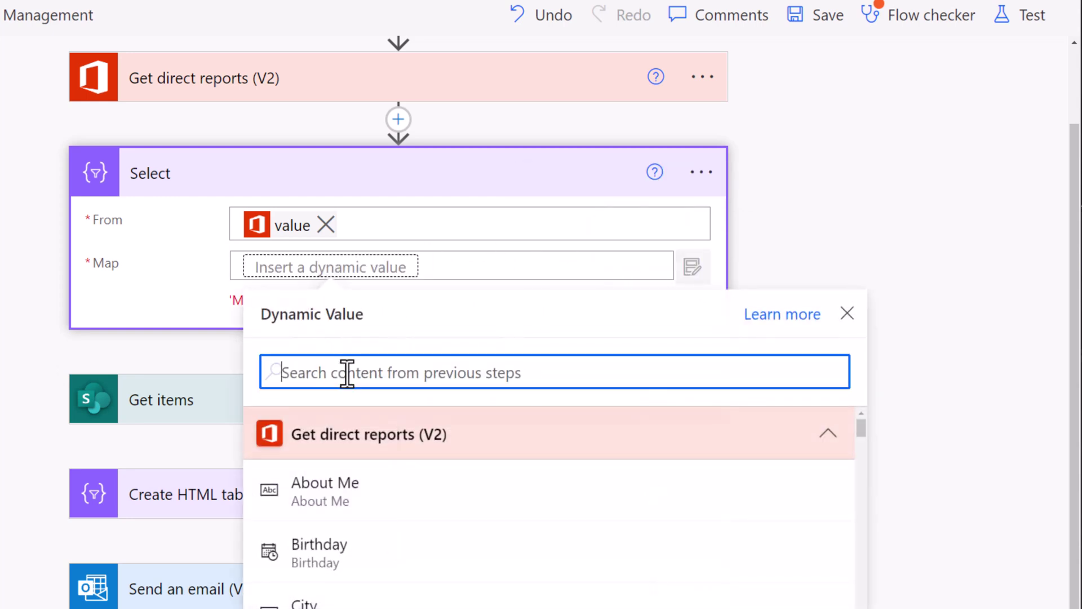
pyautogui.write('mail')
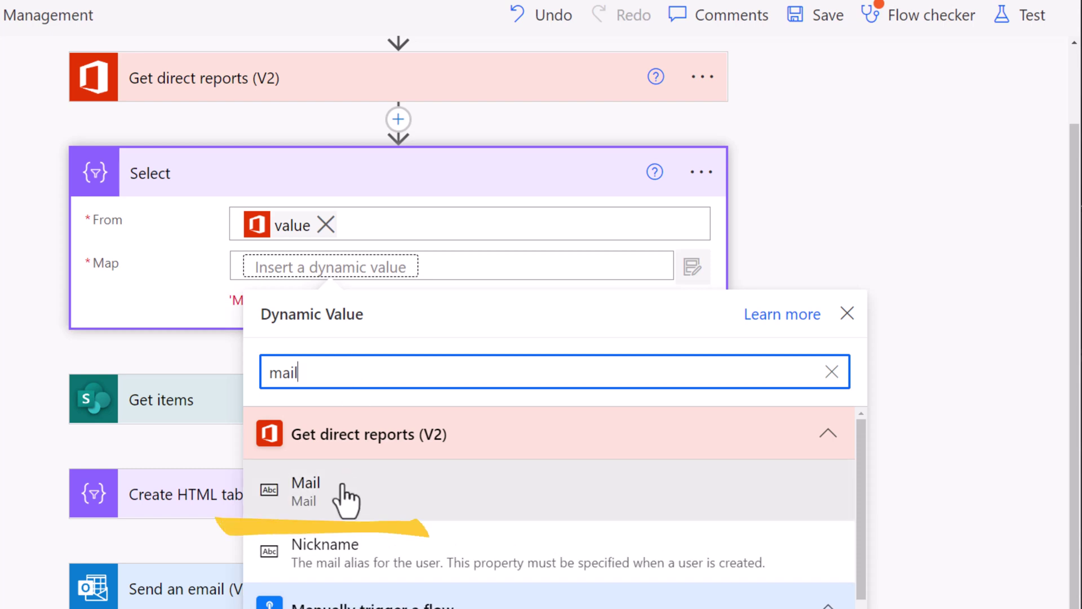
pyautogui.click(361, 496)
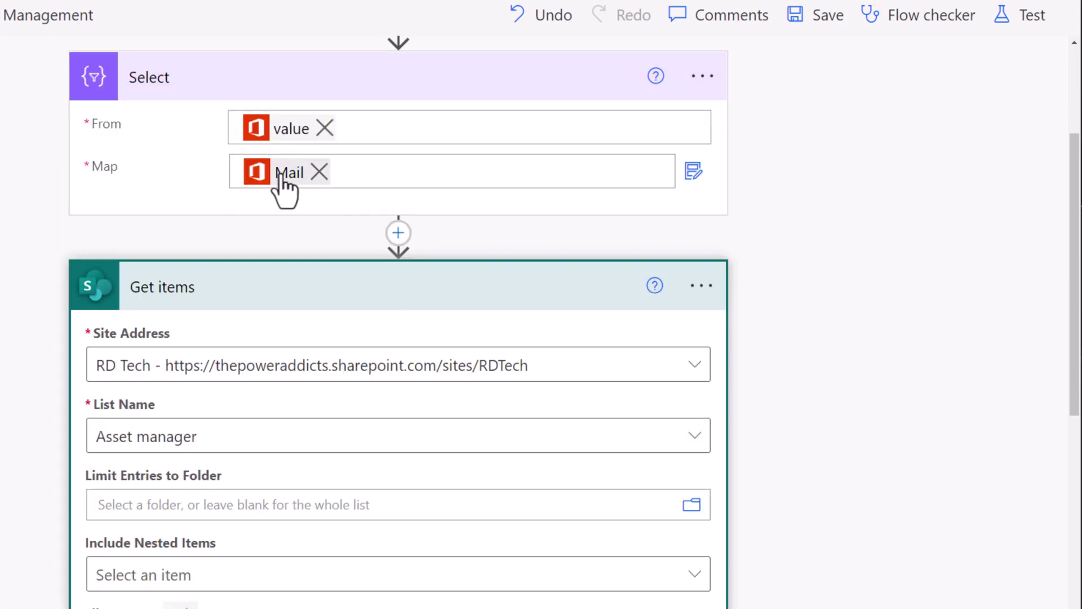
# Step: Copy (CurrentOwner/EMail eq 'user1') from the Get items filter query and paste it before Mail in the Select action's Map
pyautogui.scroll(-3, 294, 217)
pyautogui.click(282, 455)
pyautogui.doubleClick(289, 454)
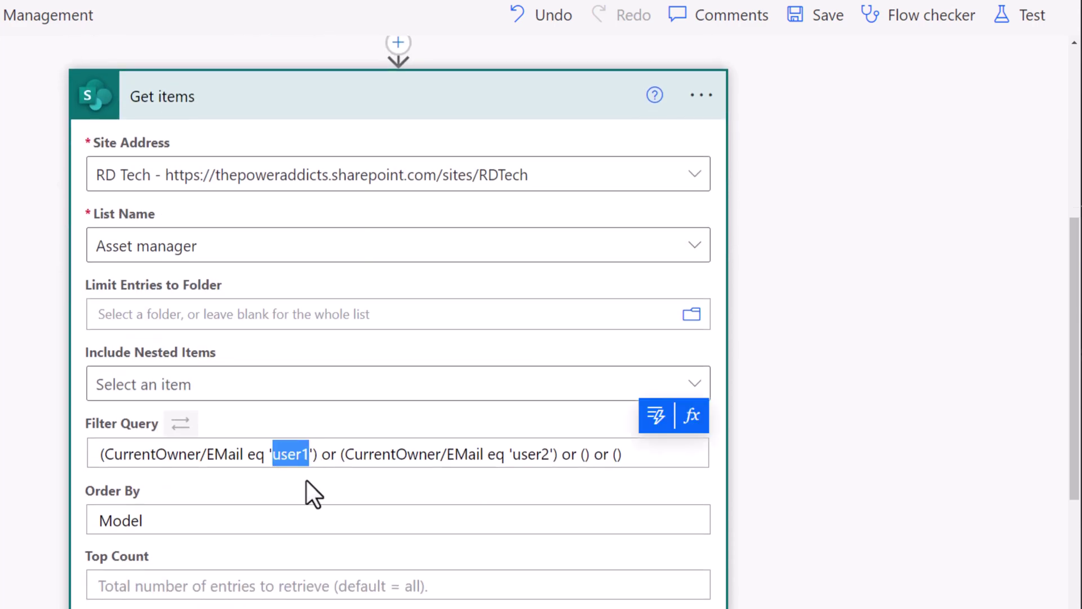
pyautogui.moveTo(320, 455); pyautogui.dragTo(78, 451)
pyautogui.hotkey('ctrl', 'c')
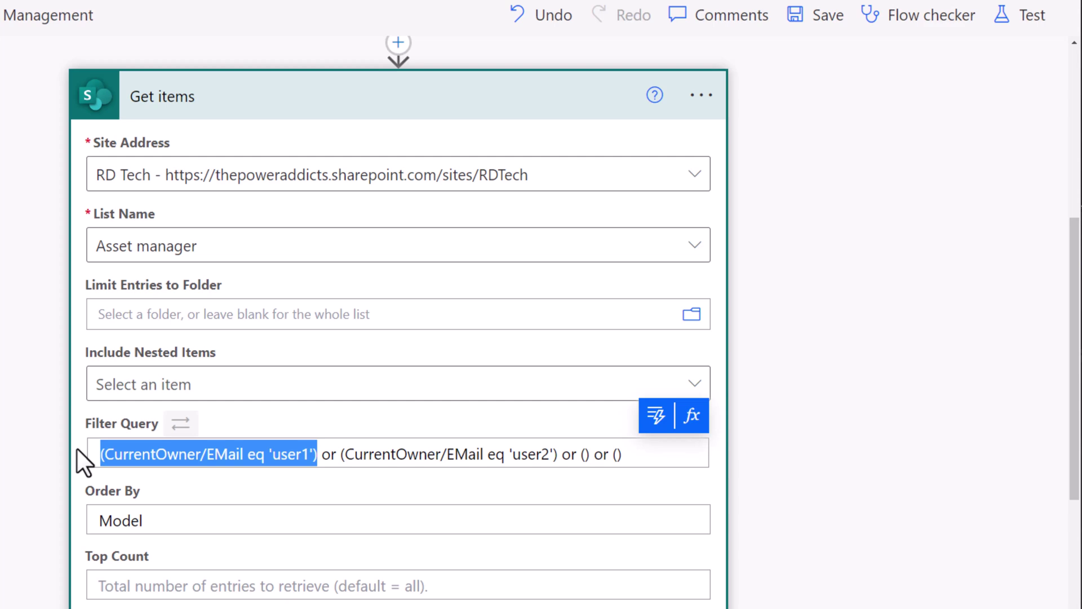
pyautogui.scroll(6, 337, 358)
pyautogui.click(364, 373)
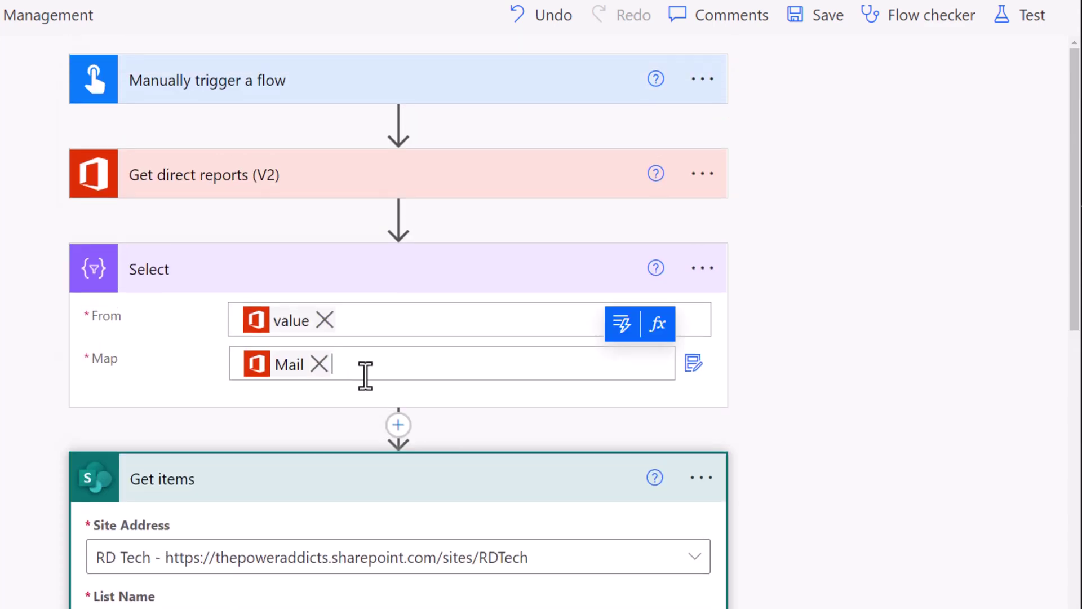
pyautogui.hotkey('ctrl', 'v')
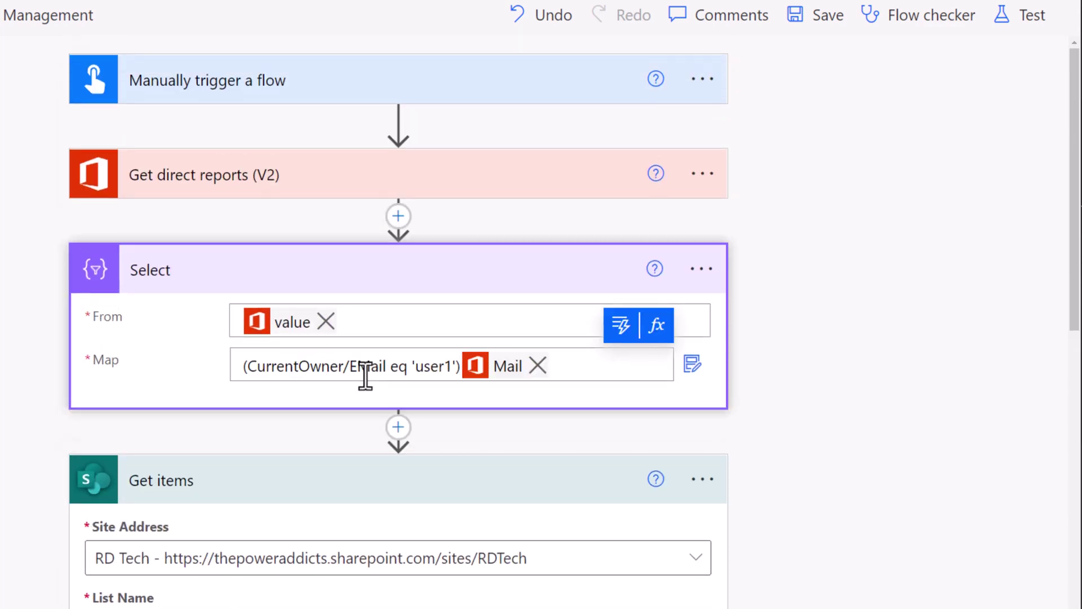
# Step: Replace user1 between the quotes in the Select action's Map with the dynamic Mail from Get direct reports (V2)
pyautogui.doubleClick(434, 367)
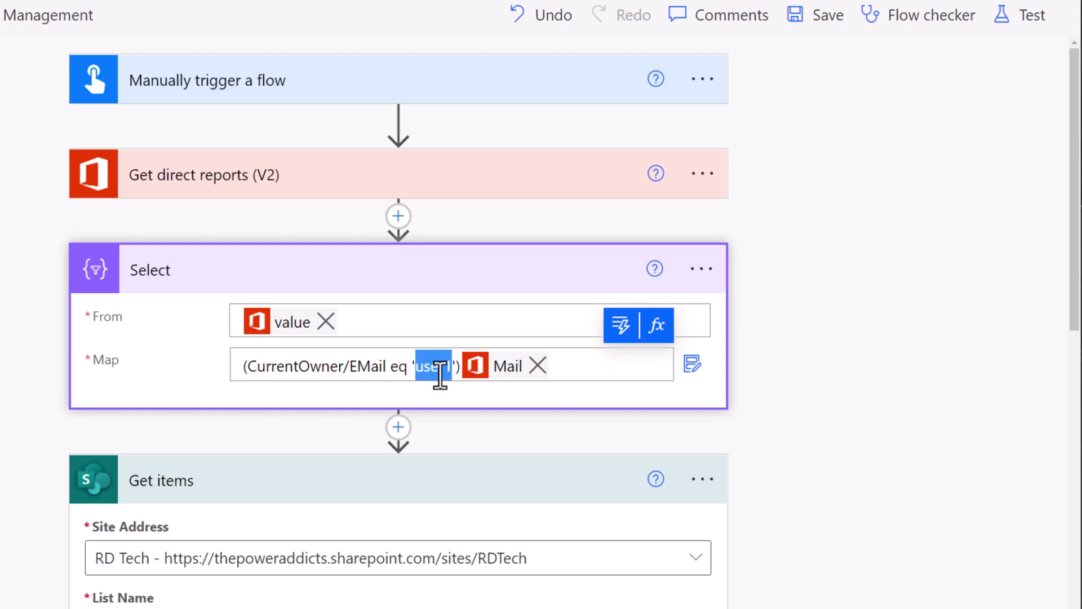
pyautogui.press('BackSpace')
pyautogui.click(502, 363)
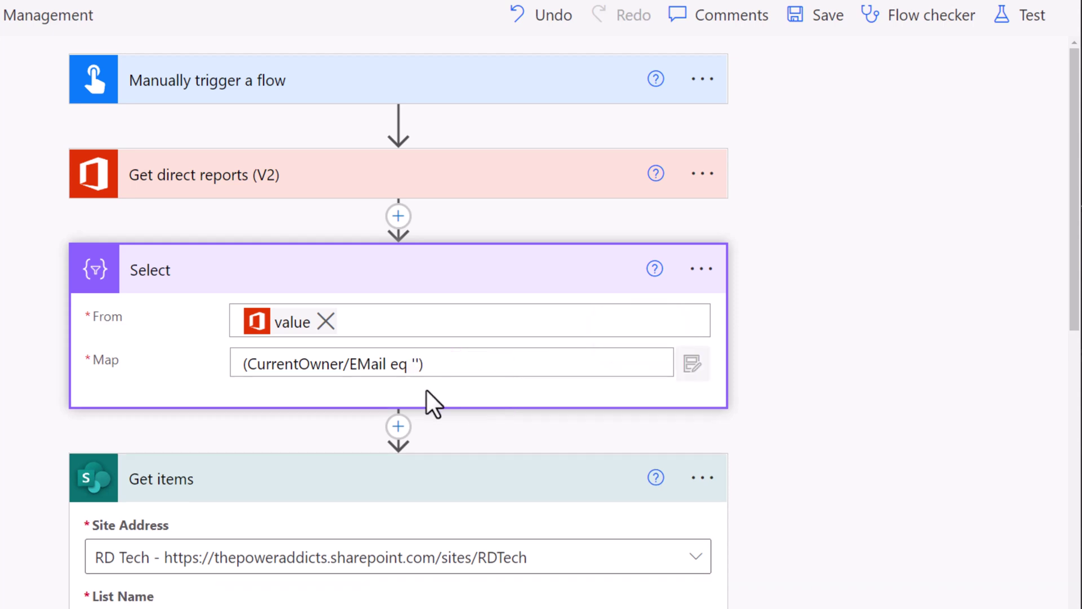
pyautogui.click(417, 364)
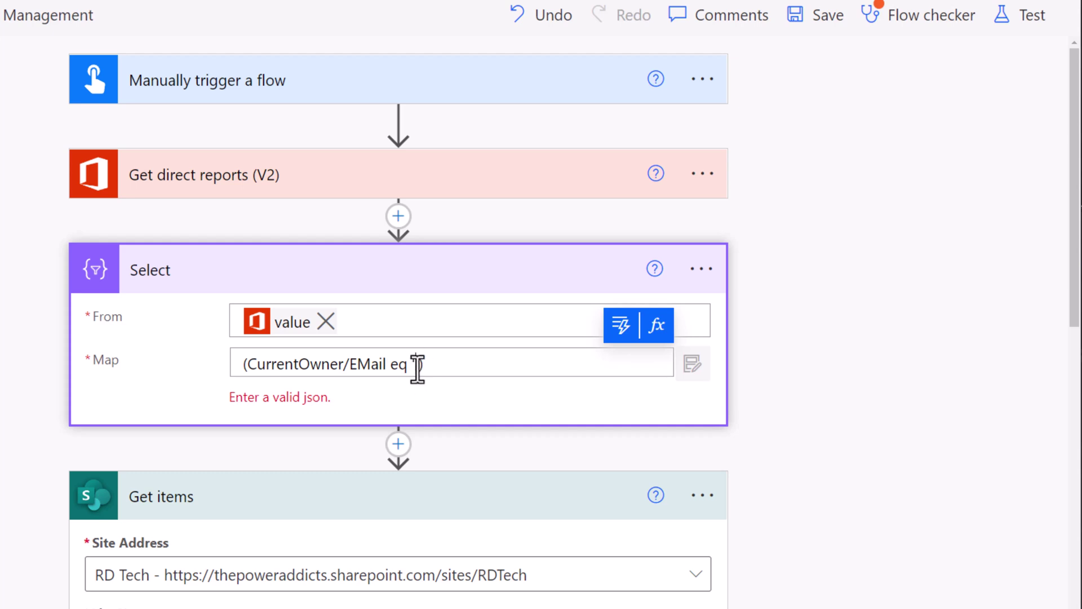
pyautogui.click(620, 330)
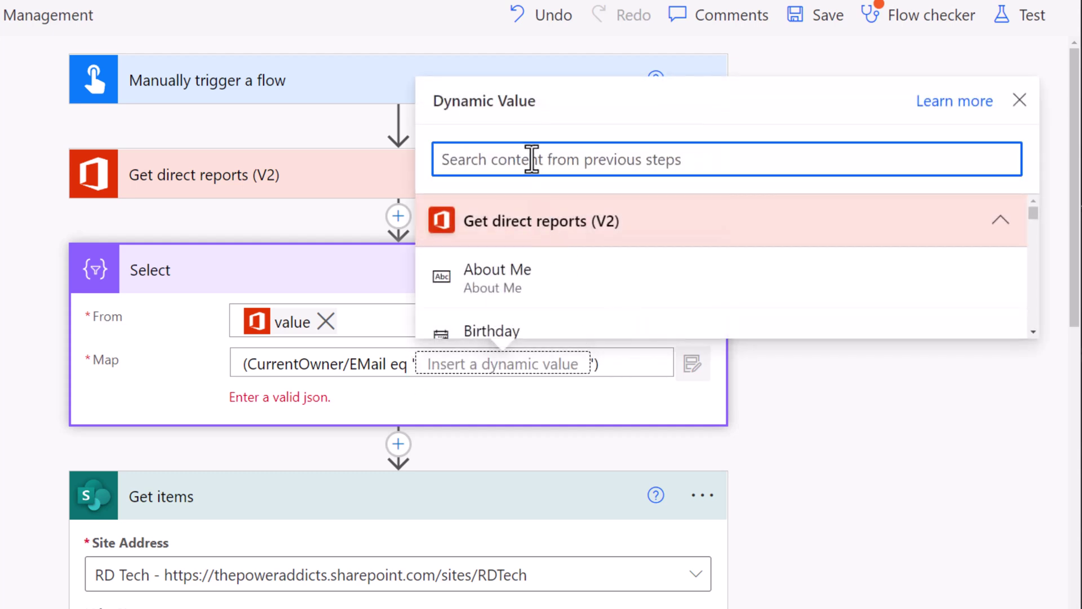
pyautogui.write('mail')
pyautogui.click(514, 282)
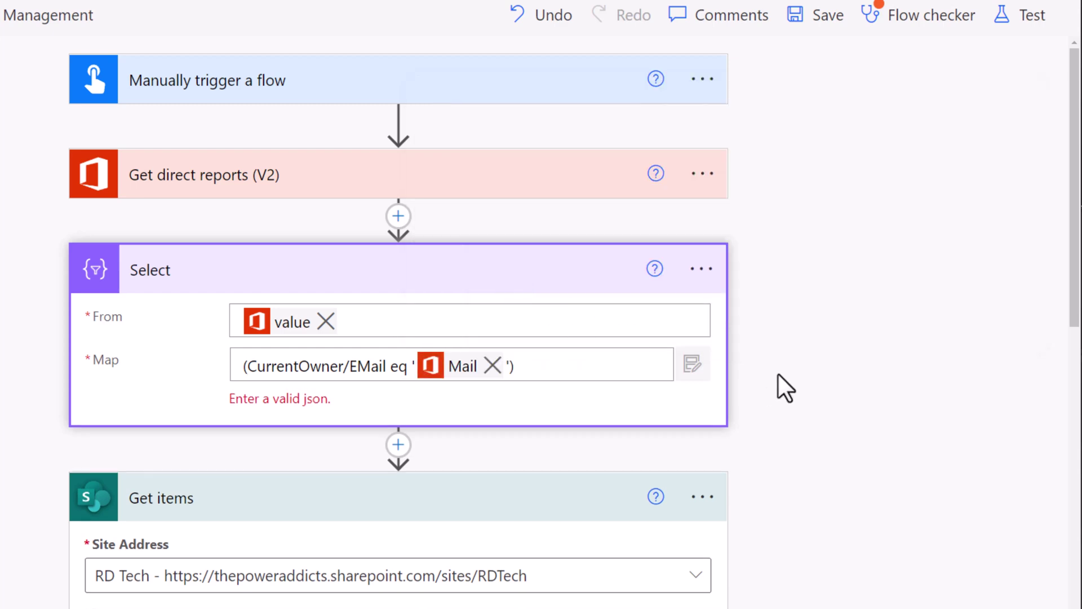
pyautogui.click(812, 366)
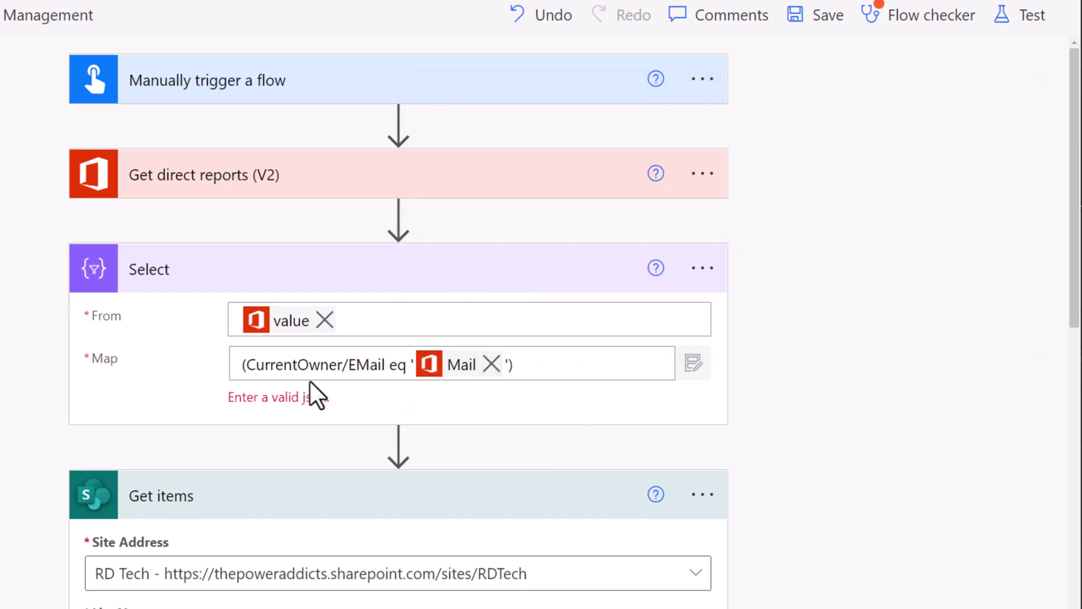
# Step: Enclose the Select action's whole Map expression in double quotes
pyautogui.click(543, 366)
pyautogui.write('"')
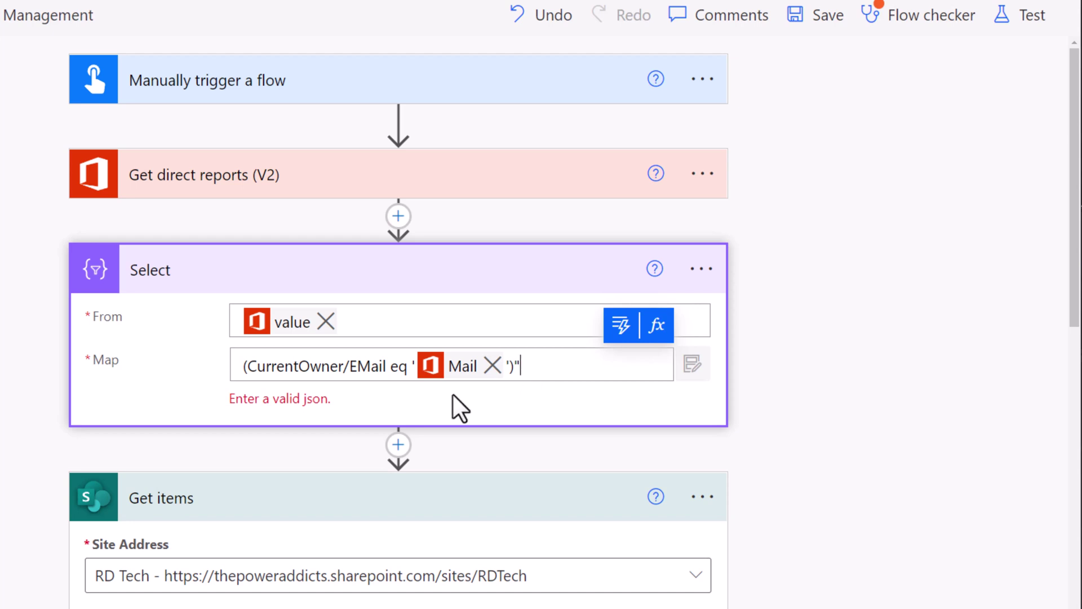
pyautogui.click(244, 366)
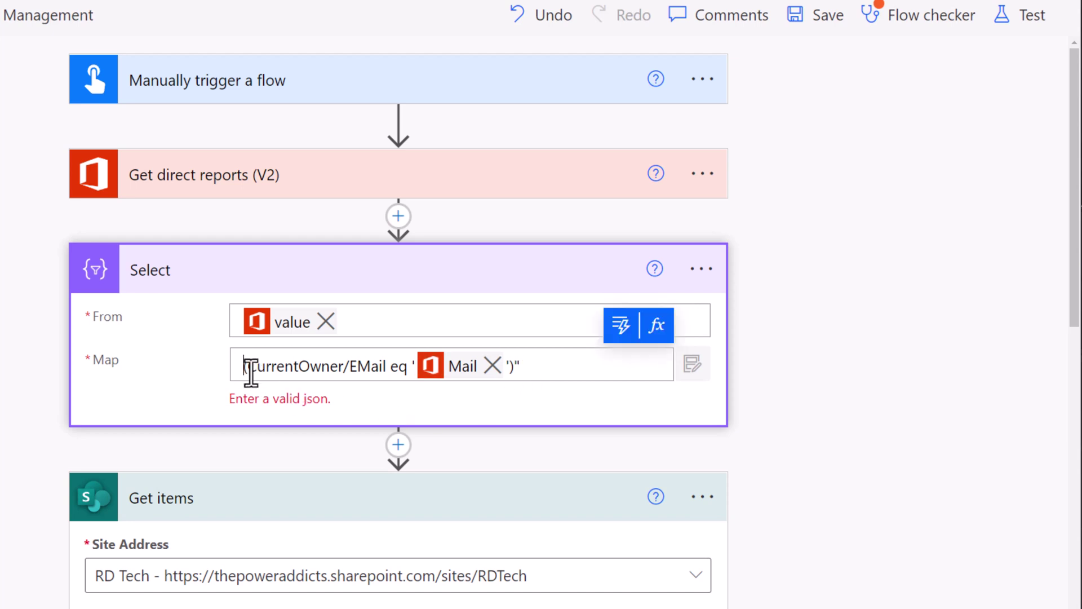
pyautogui.write('"')
pyautogui.press('Tab')
pyautogui.press('Tab')
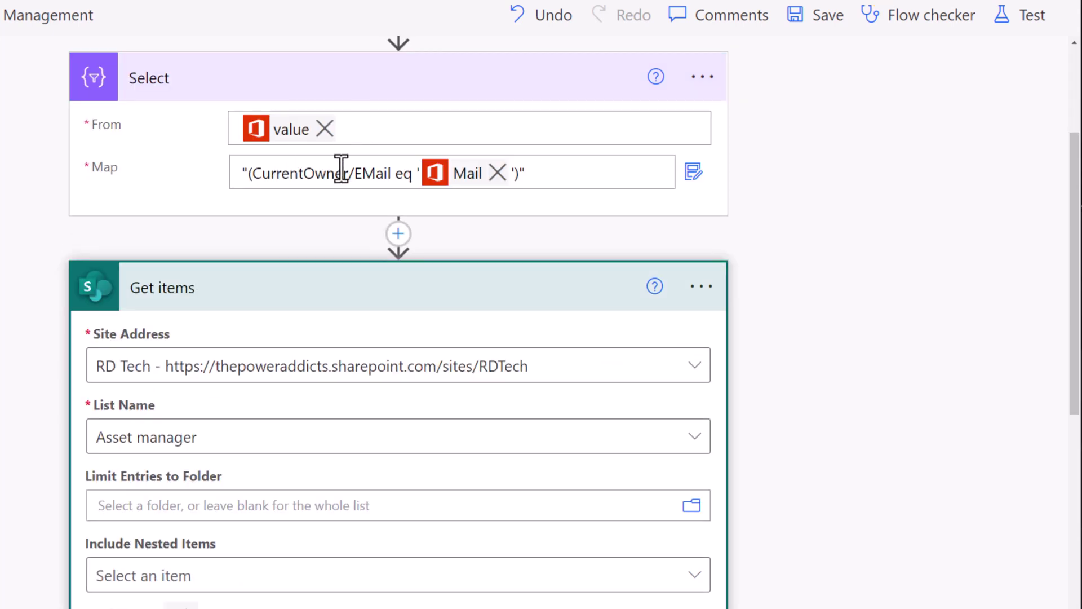
# Step: Add a Join data operation between the Select and Get items actions
pyautogui.scroll(-2, 341, 169)
pyautogui.doubleClick(328, 550)
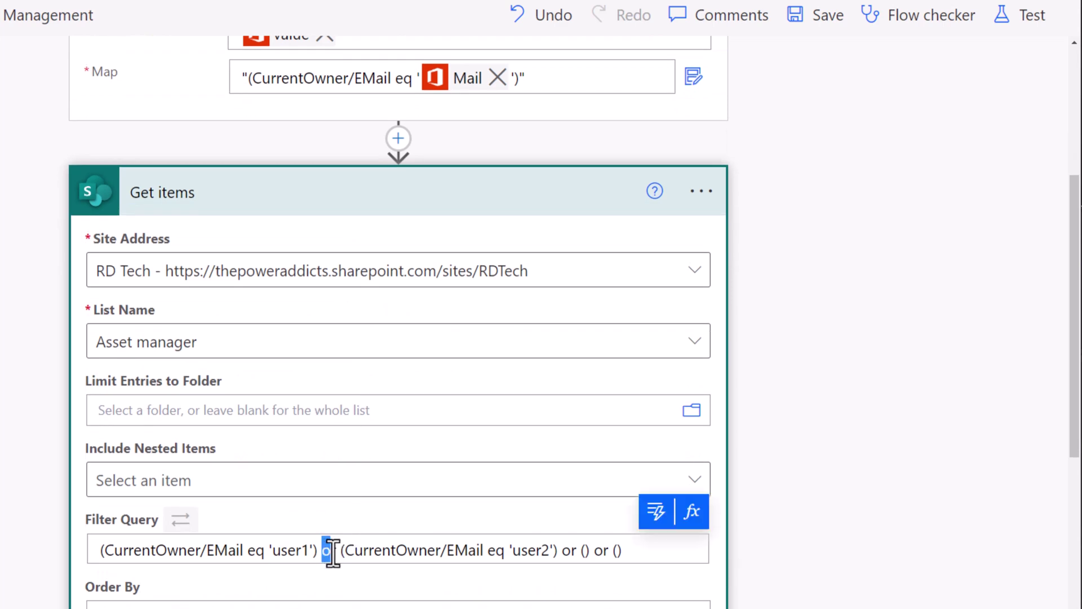
pyautogui.moveTo(332, 551); pyautogui.dragTo(341, 551)
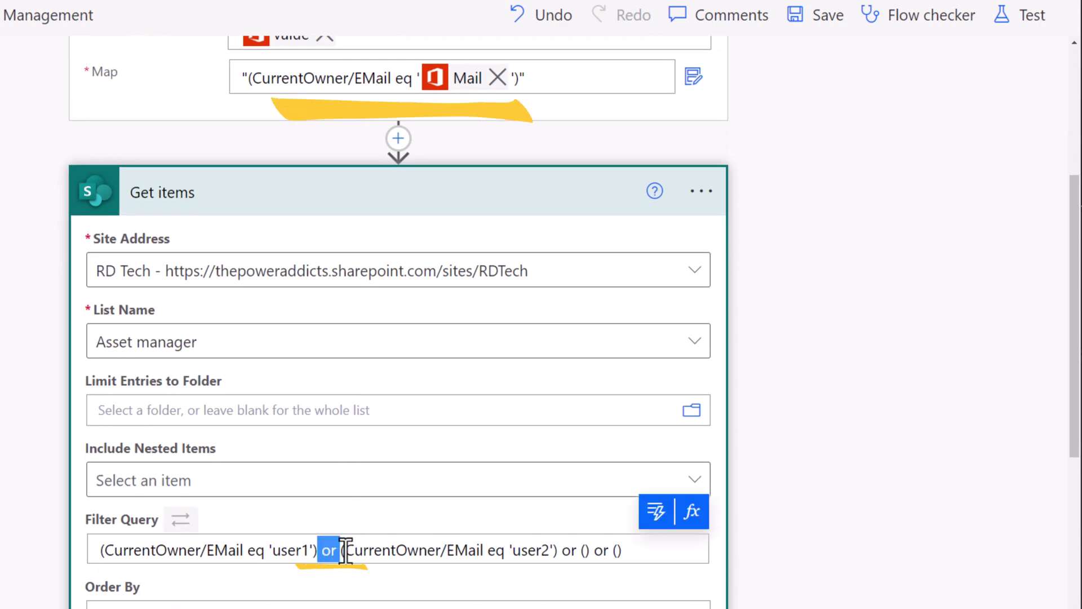
pyautogui.scroll(4, 346, 544)
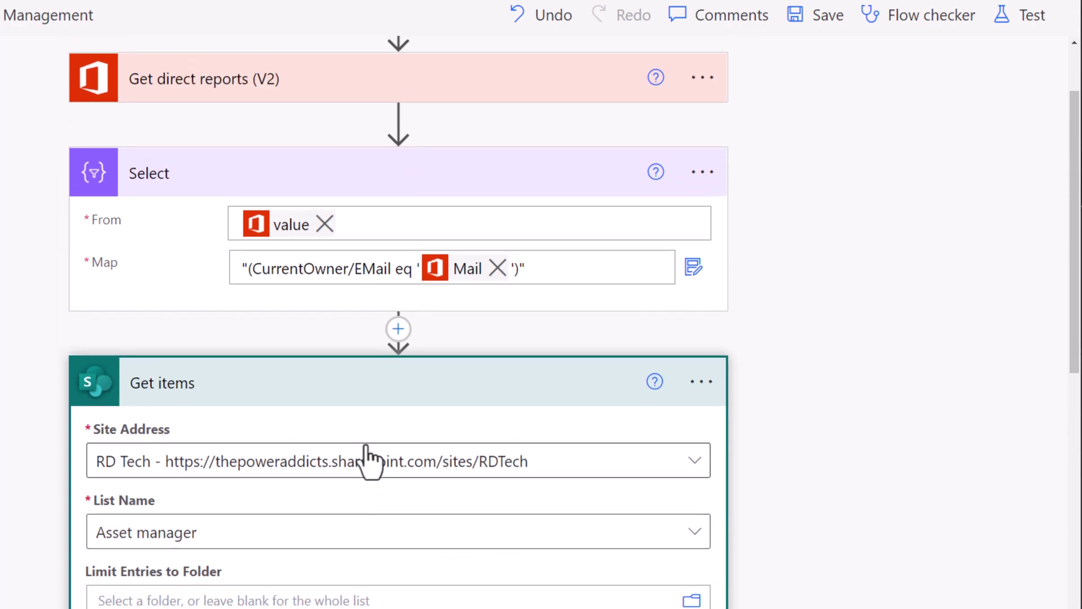
pyautogui.click(398, 329)
pyautogui.click(387, 363)
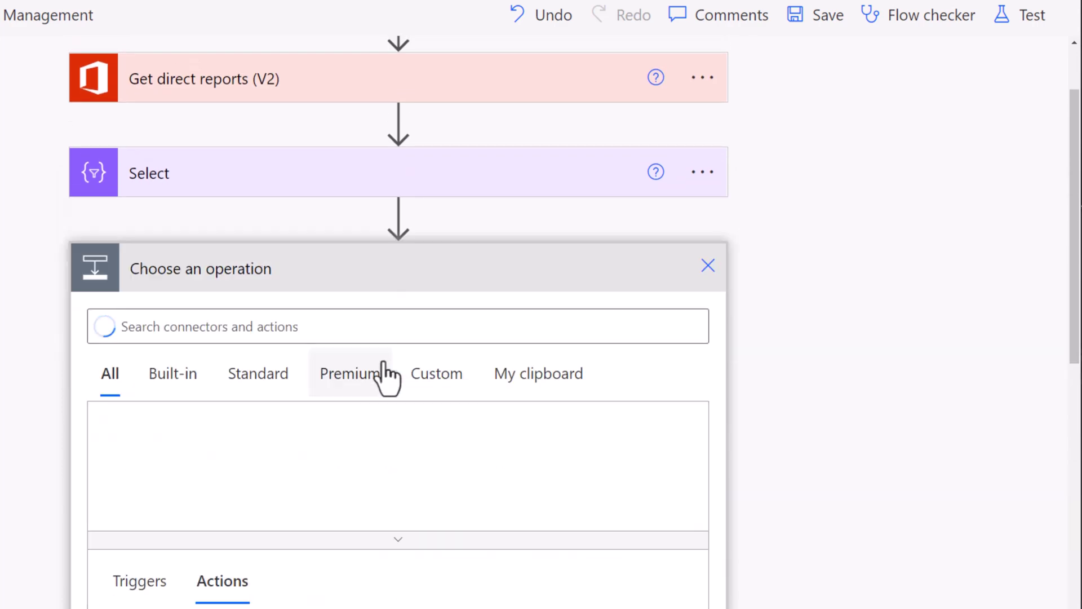
pyautogui.write('join')
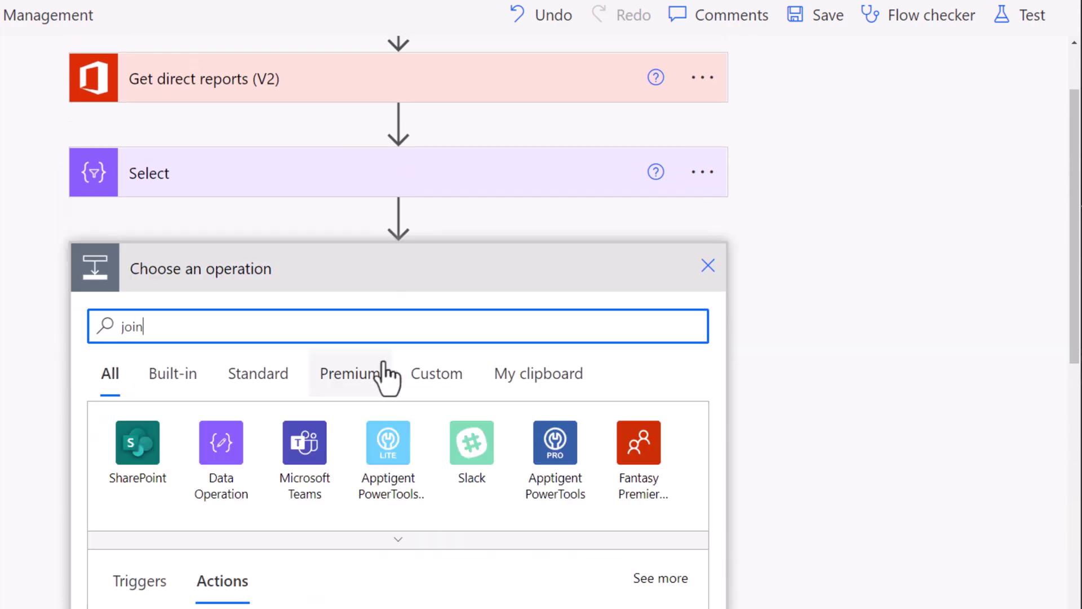
pyautogui.scroll(-5, 287, 394)
pyautogui.scroll(-2, 287, 395)
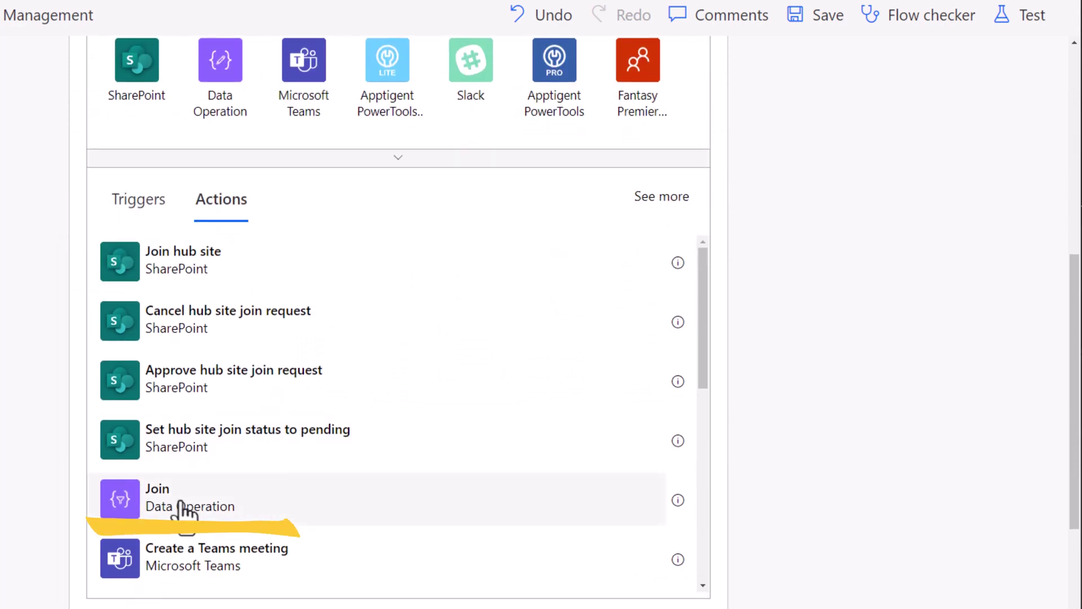
pyautogui.click(186, 507)
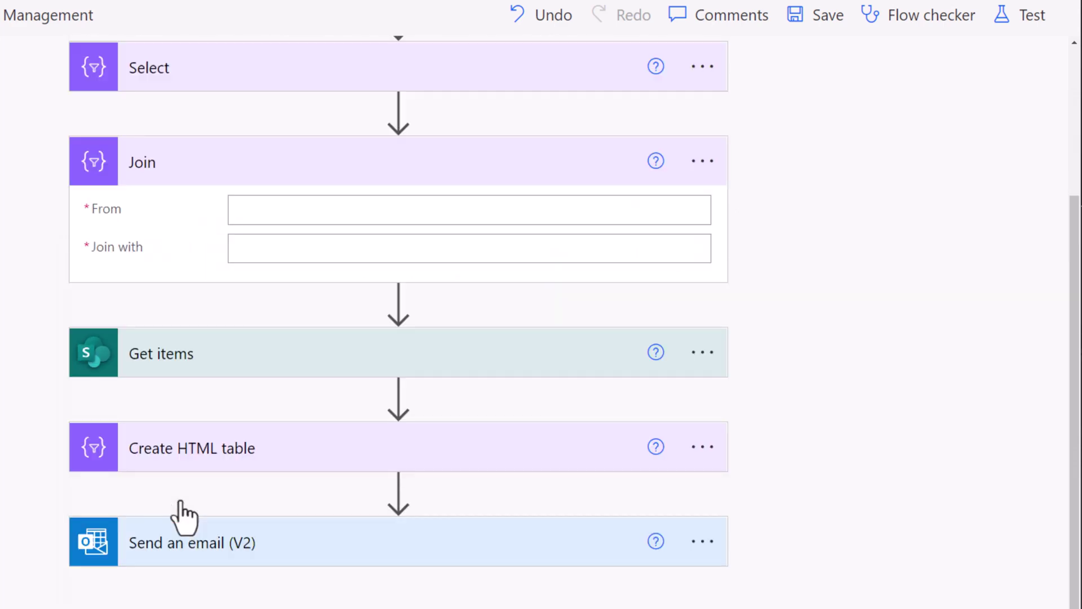
# Step: Set Join's From to the dynamic Output of Select and its Join with separator to or
pyautogui.click(272, 208)
pyautogui.click(656, 176)
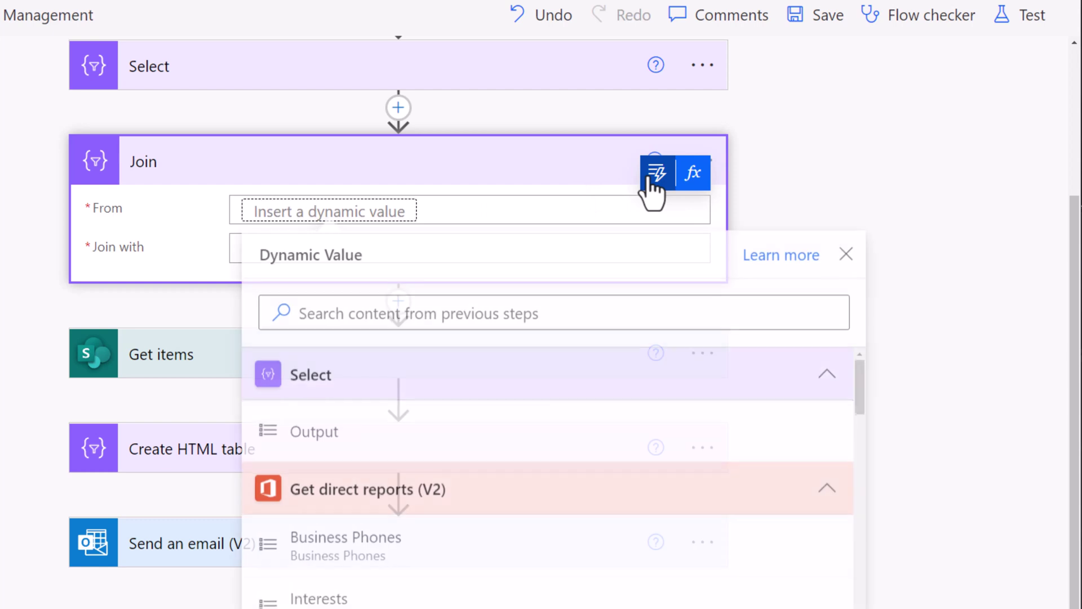
pyautogui.click(354, 445)
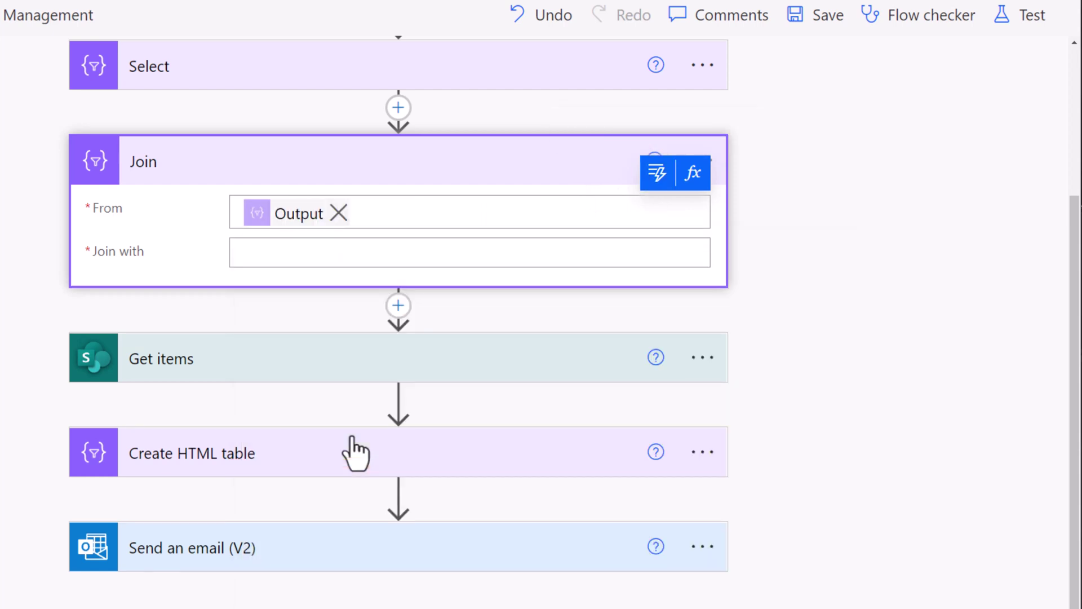
pyautogui.click(285, 251)
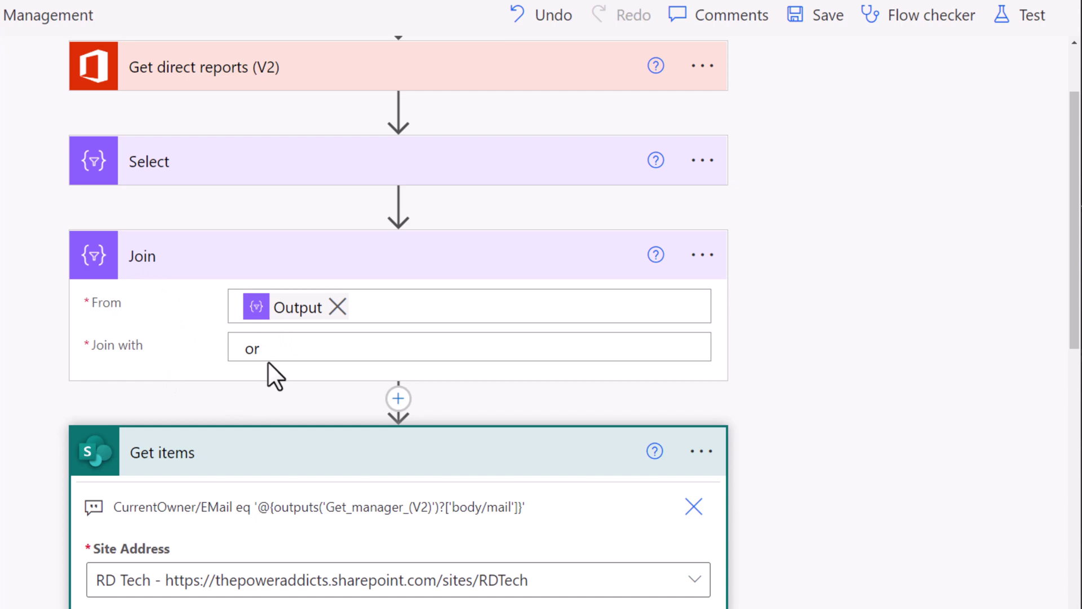
# Step: Replace the Get items filter query with the dynamic Output from Join and start a test of the flow
pyautogui.scroll(-7, 271, 372)
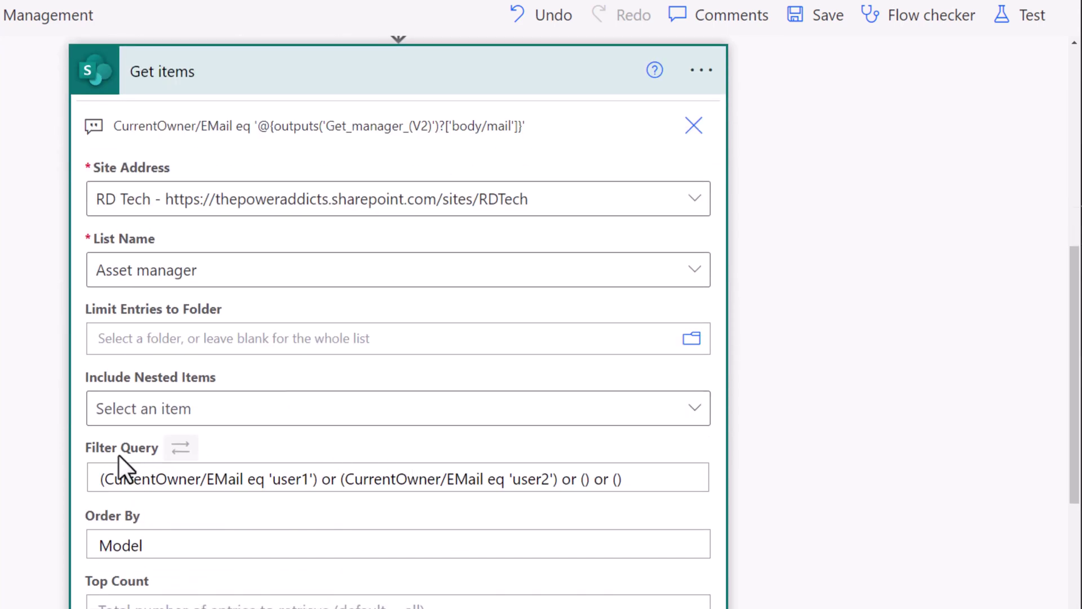
pyautogui.moveTo(645, 481); pyautogui.dragTo(99, 480)
pyautogui.press('BackSpace')
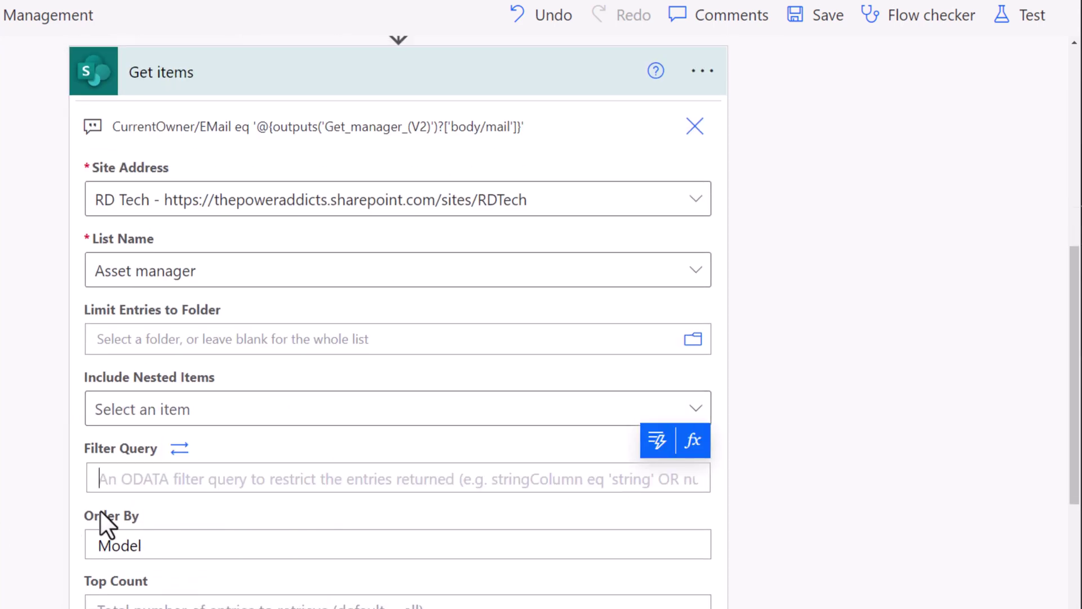
pyautogui.click(182, 451)
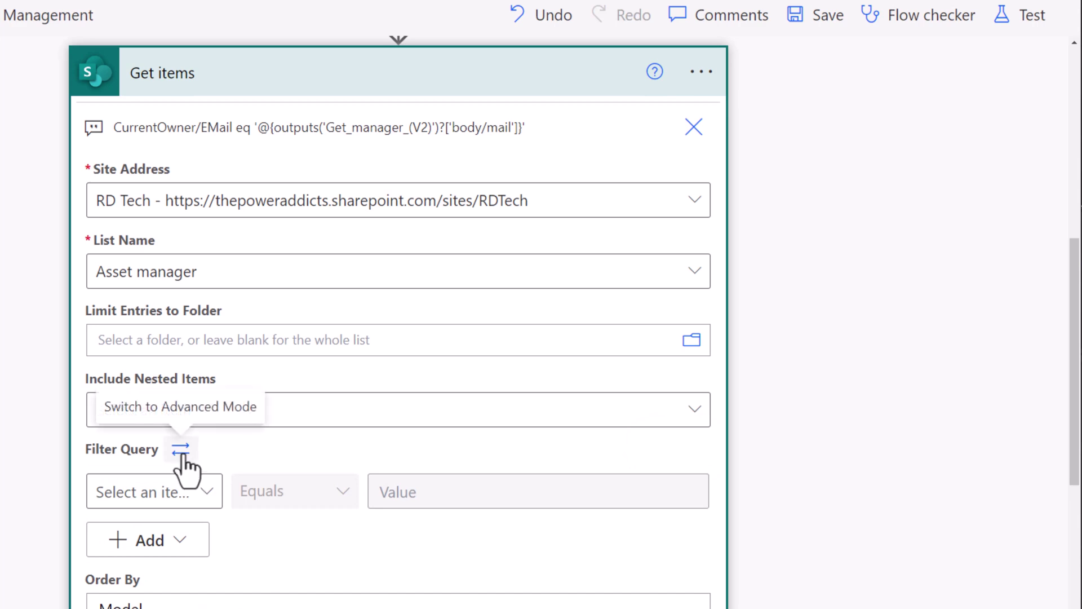
pyautogui.click(181, 451)
pyautogui.click(177, 476)
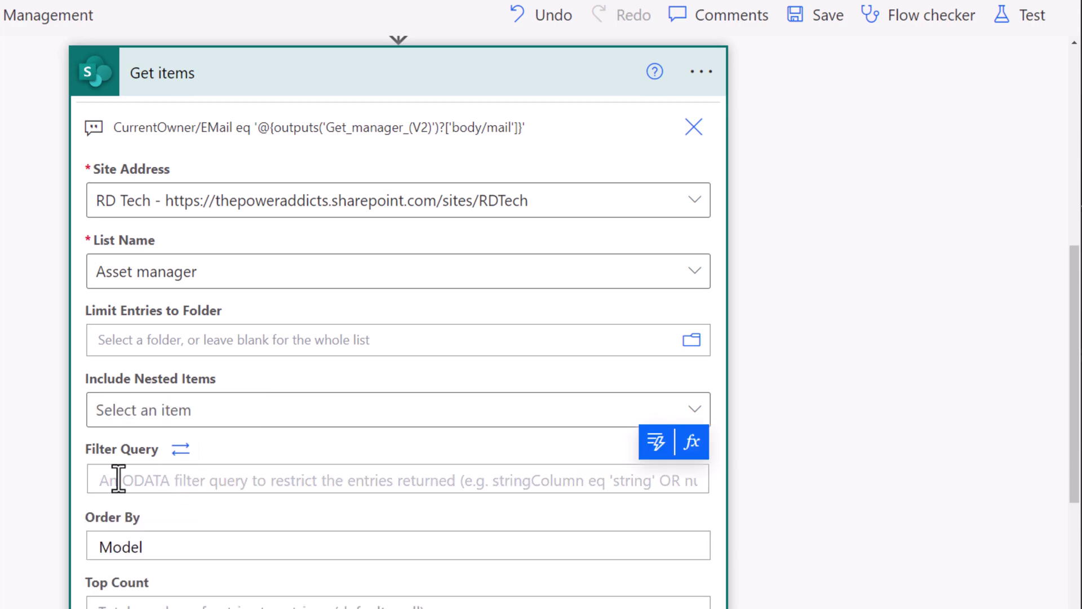
pyautogui.click(656, 448)
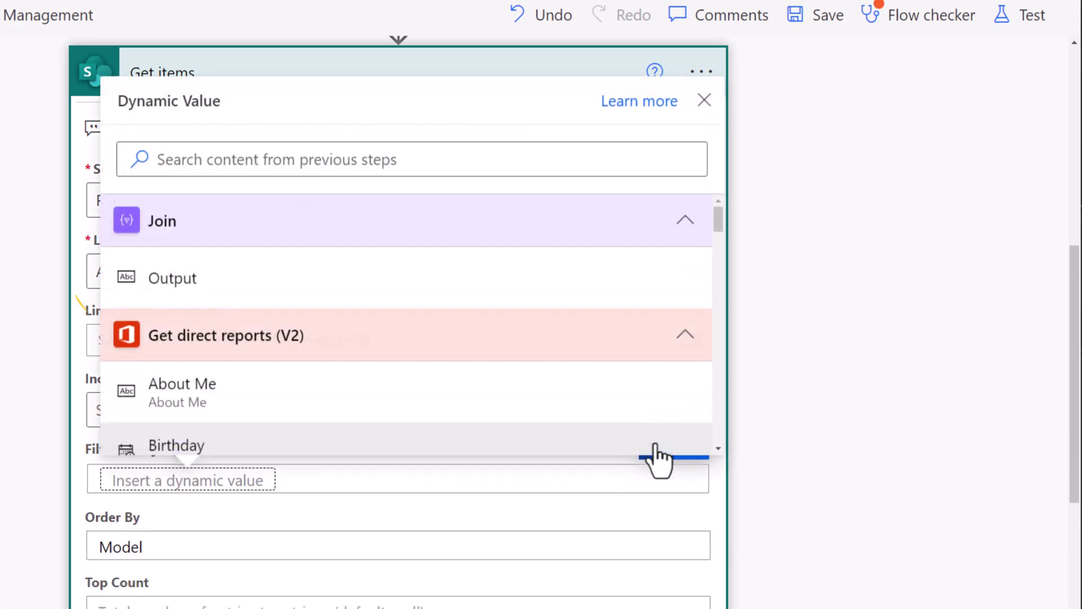
pyautogui.click(216, 290)
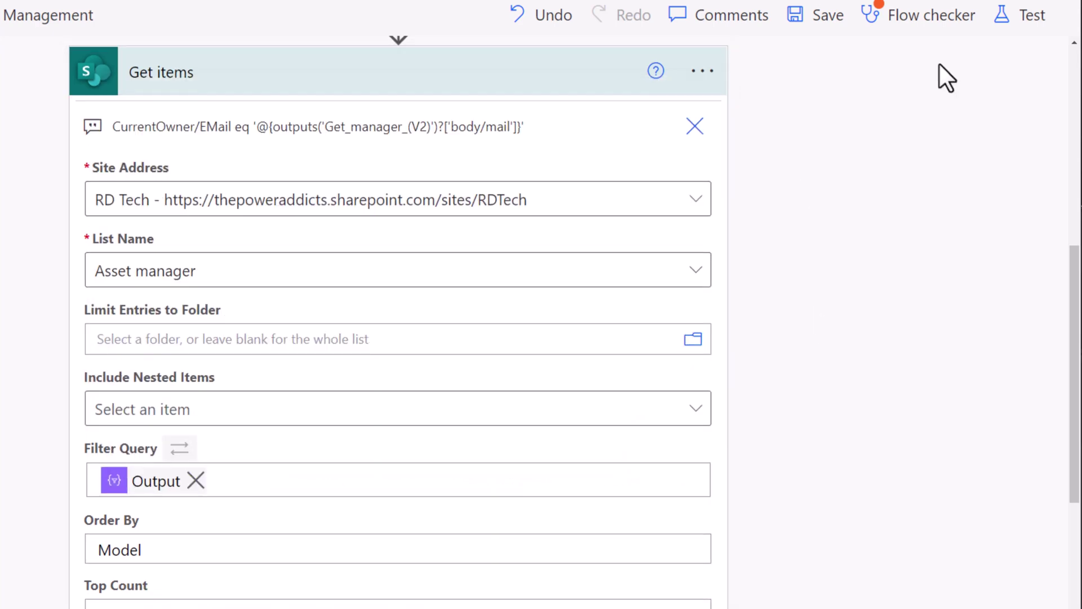
pyautogui.click(1004, 22)
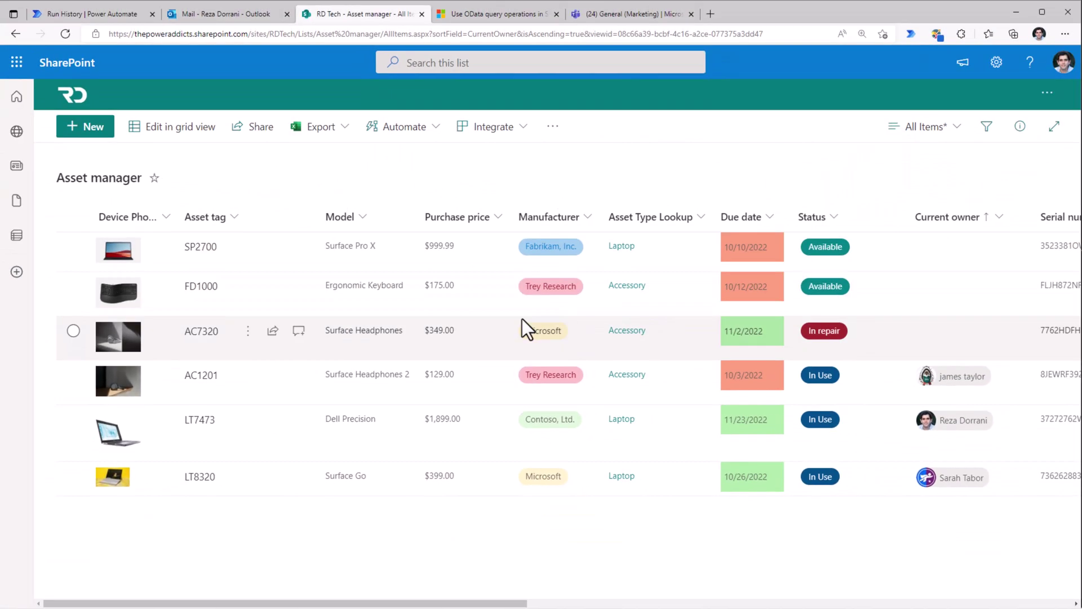
# Step: In the SharePoint Asset manager list, filter Current owner to the two direct reports
pyautogui.click(952, 217)
pyautogui.click(958, 293)
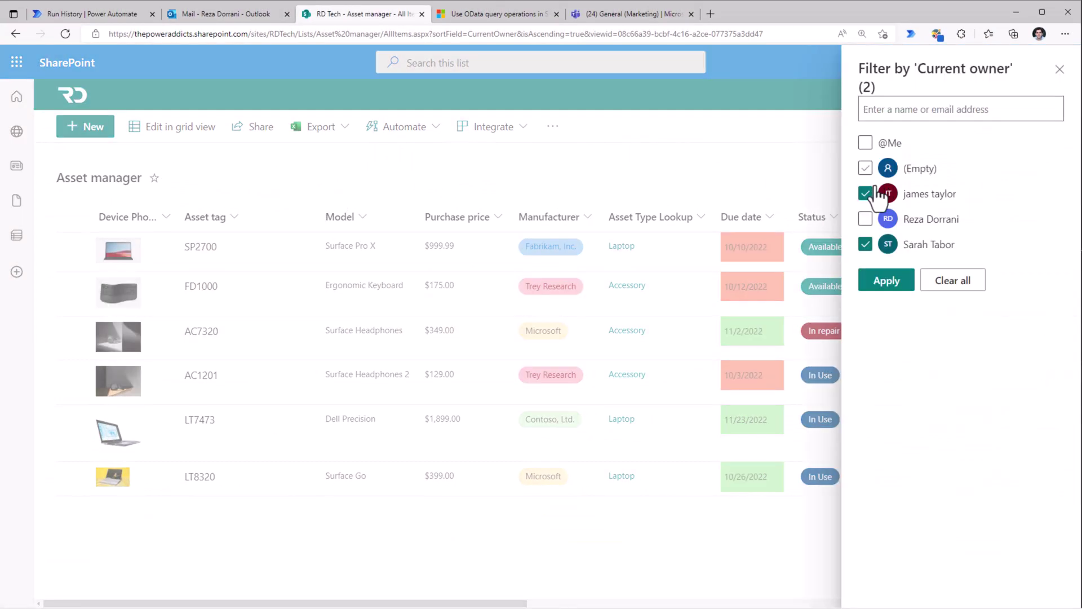
pyautogui.click(891, 286)
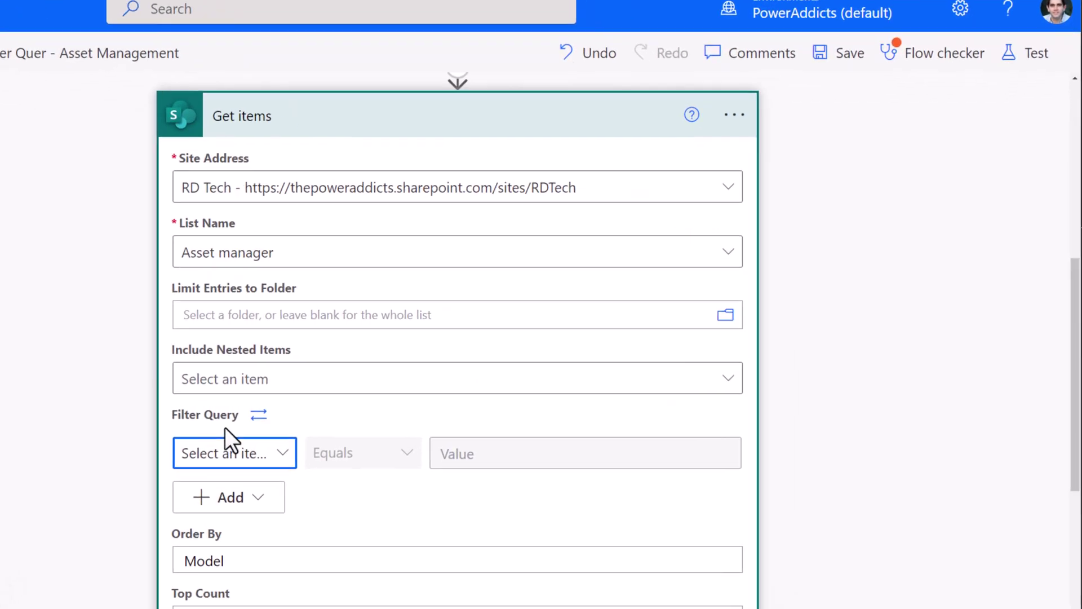
# Step: Set the Get items filter query condition to the Due date column with the Less than operator
pyautogui.click(178, 462)
pyautogui.click(162, 176)
pyautogui.write('due')
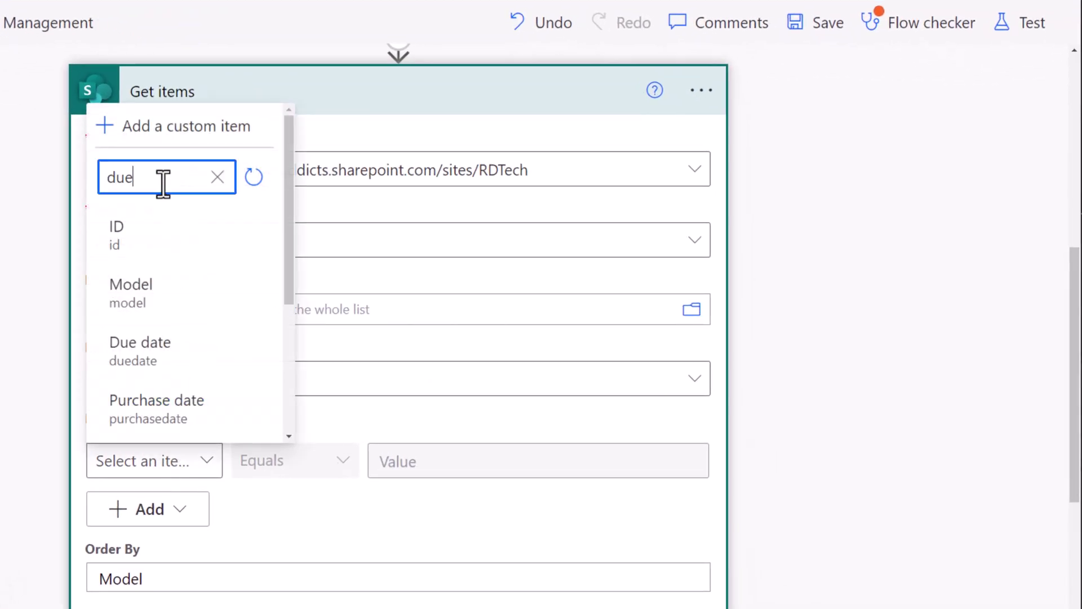
pyautogui.click(164, 416)
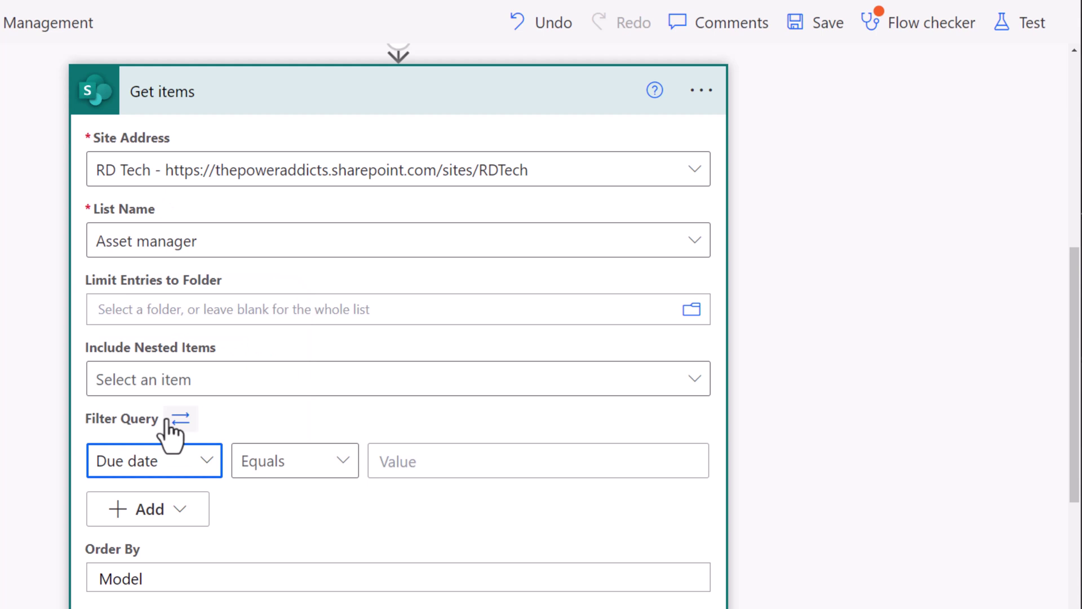
pyautogui.click(262, 461)
pyautogui.click(284, 348)
# Step: Set the Due date condition's value to the expression utcnow() and start a test of the flow
pyautogui.click(405, 461)
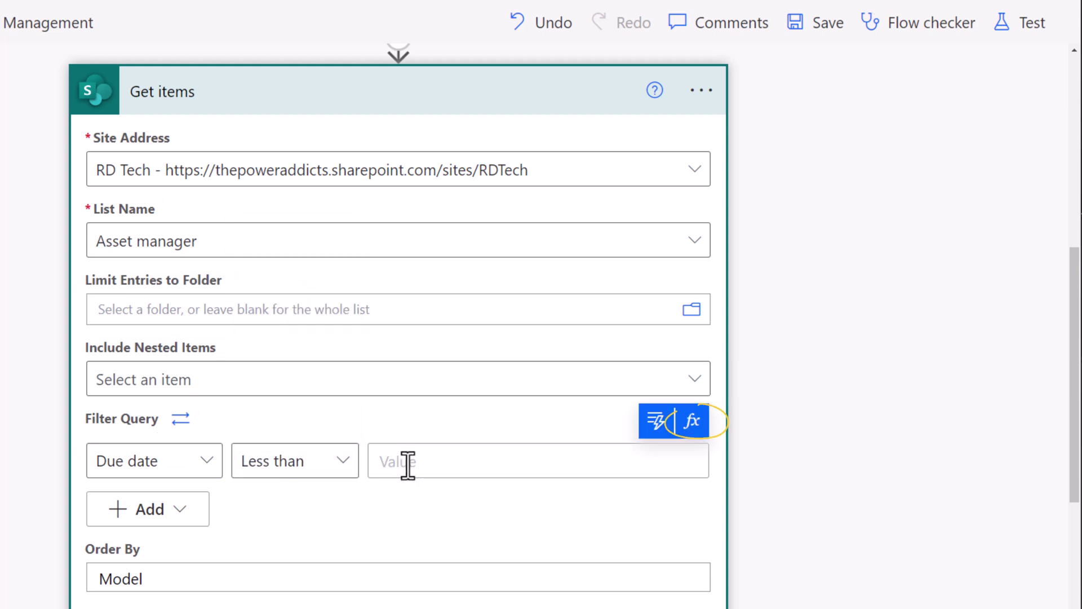
pyautogui.click(693, 423)
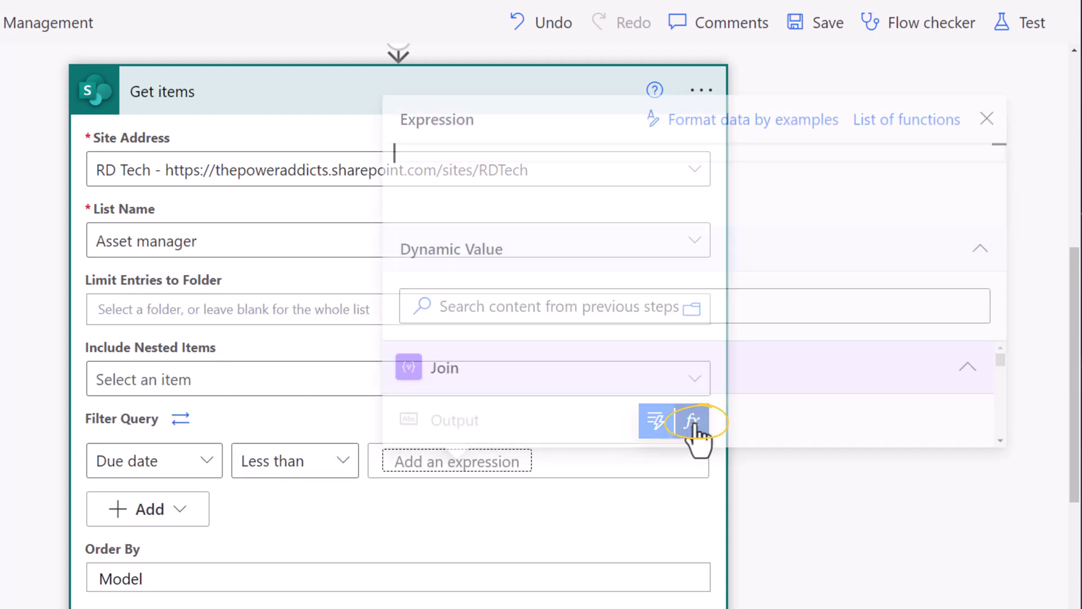
pyautogui.write('utcnow()')
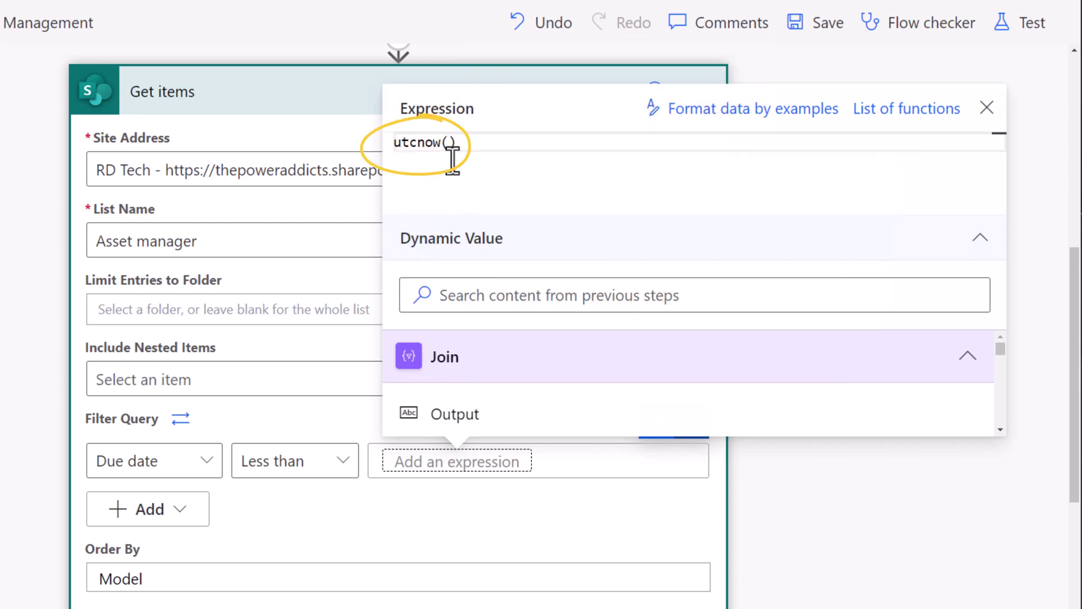
pyautogui.click(766, 499)
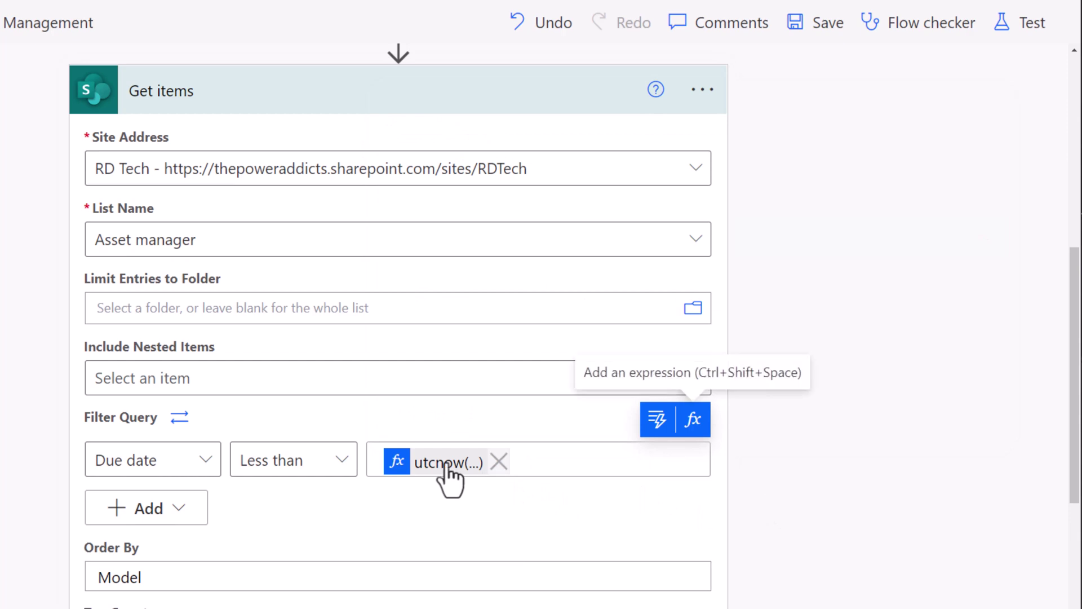
pyautogui.click(1024, 25)
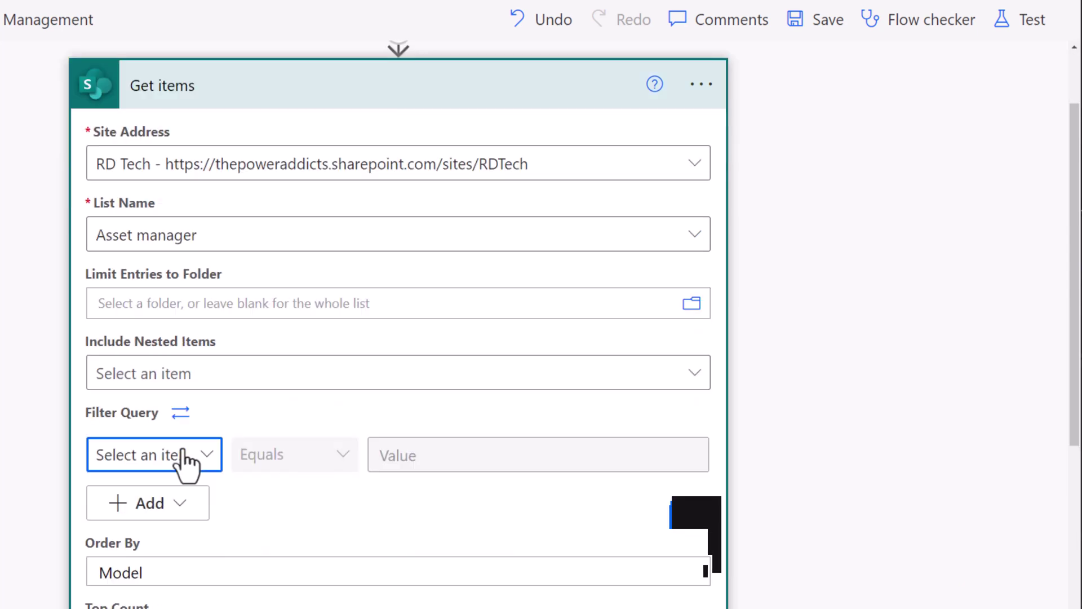
# Step: Set the Get items filter query condition to the Due date column with the Greater than or equal operator
pyautogui.click(188, 455)
pyautogui.click(159, 170)
pyautogui.write('due')
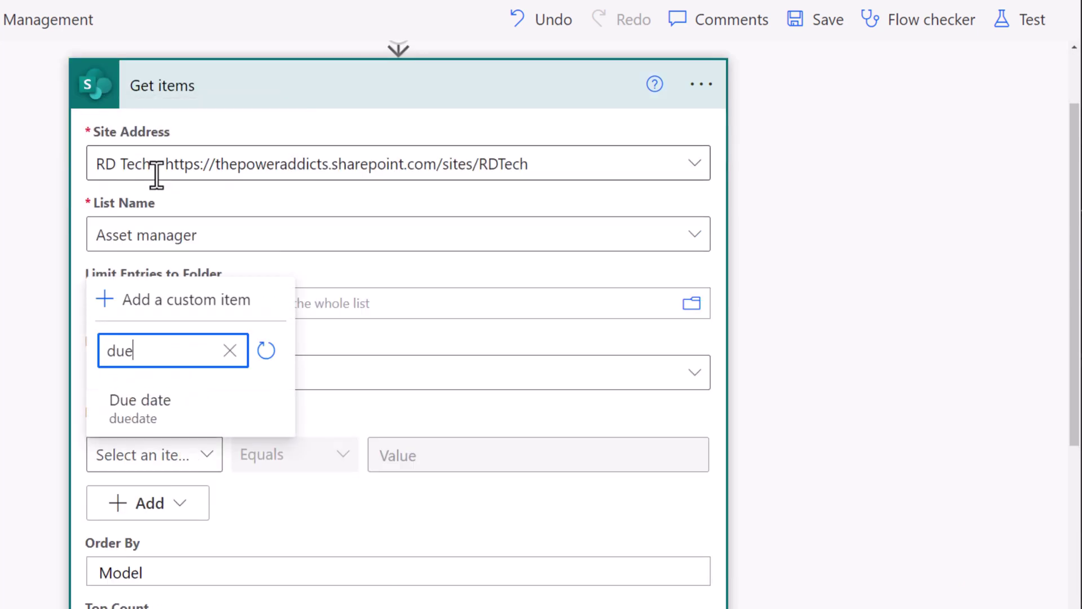
pyautogui.click(140, 403)
pyautogui.click(307, 455)
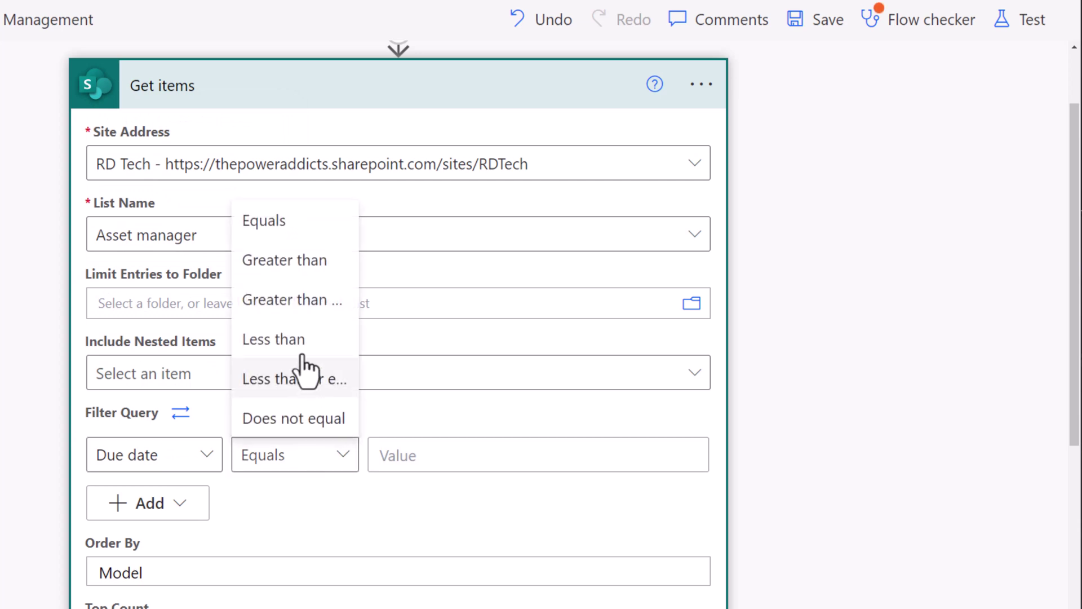
pyautogui.click(297, 307)
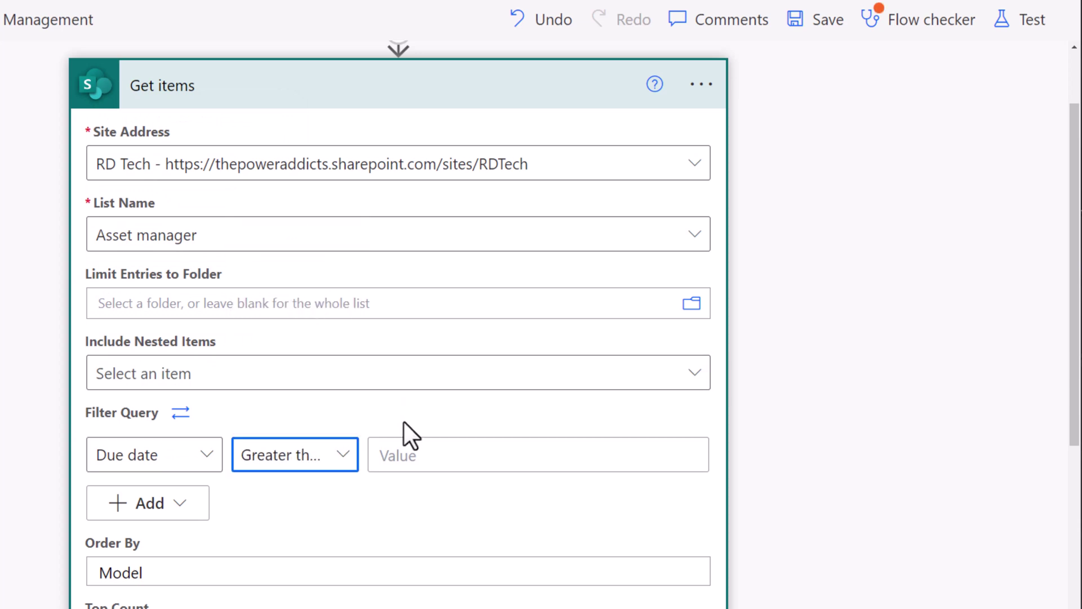
# Step: Set the Due date condition's value to the expression startOfMonth(utcNow())
pyautogui.click(406, 458)
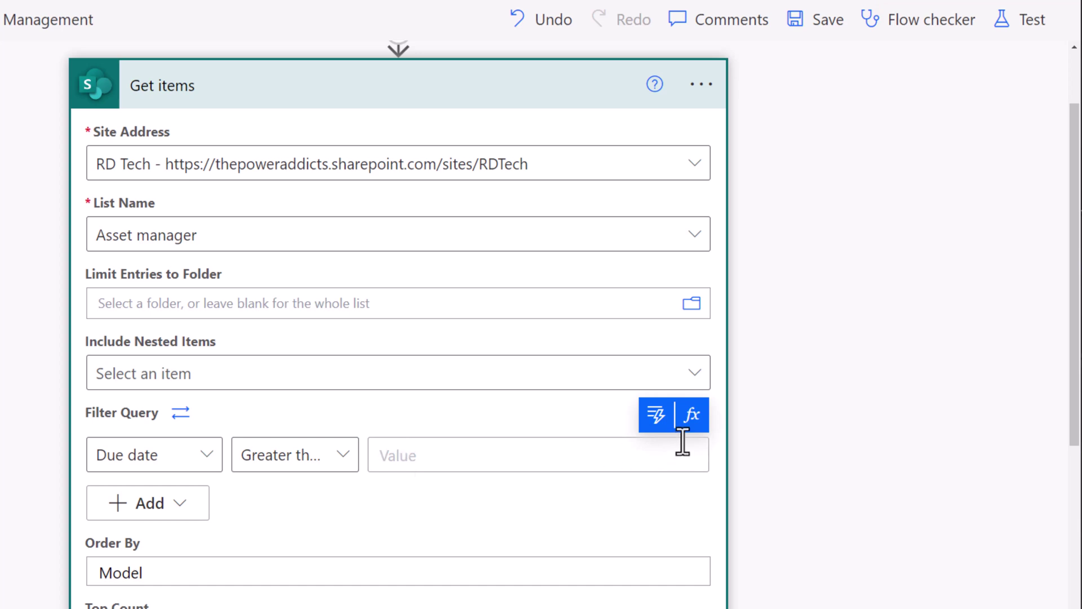
pyautogui.click(692, 417)
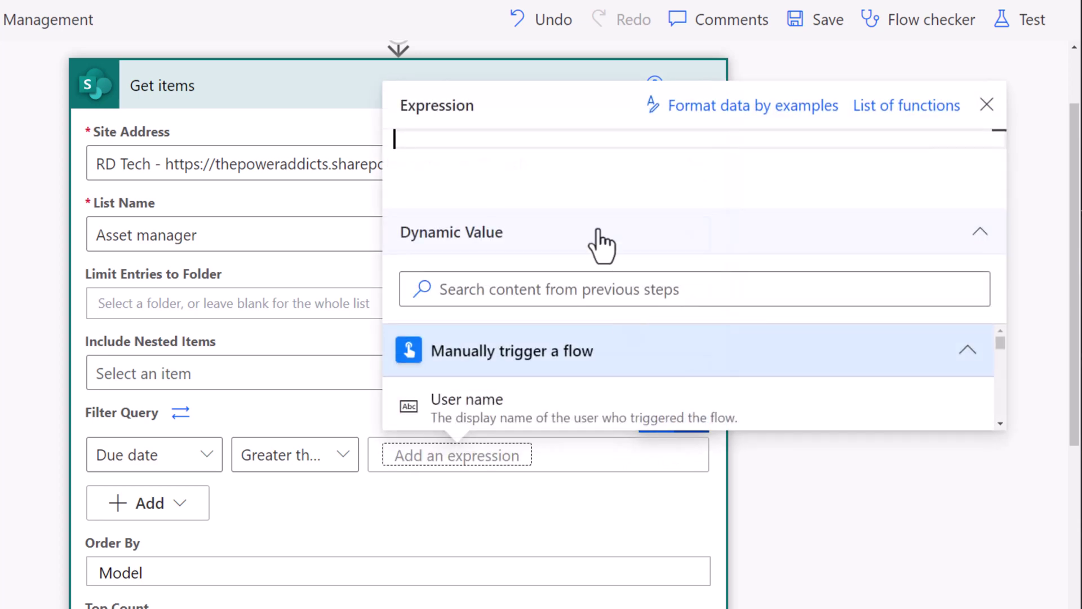
pyautogui.write('start')
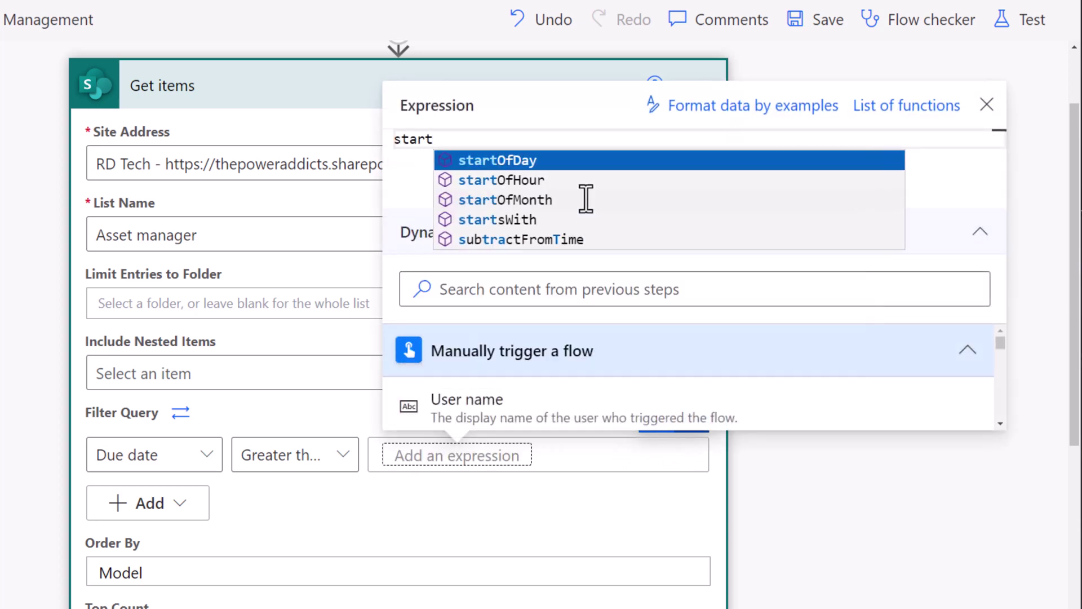
pyautogui.click(543, 200)
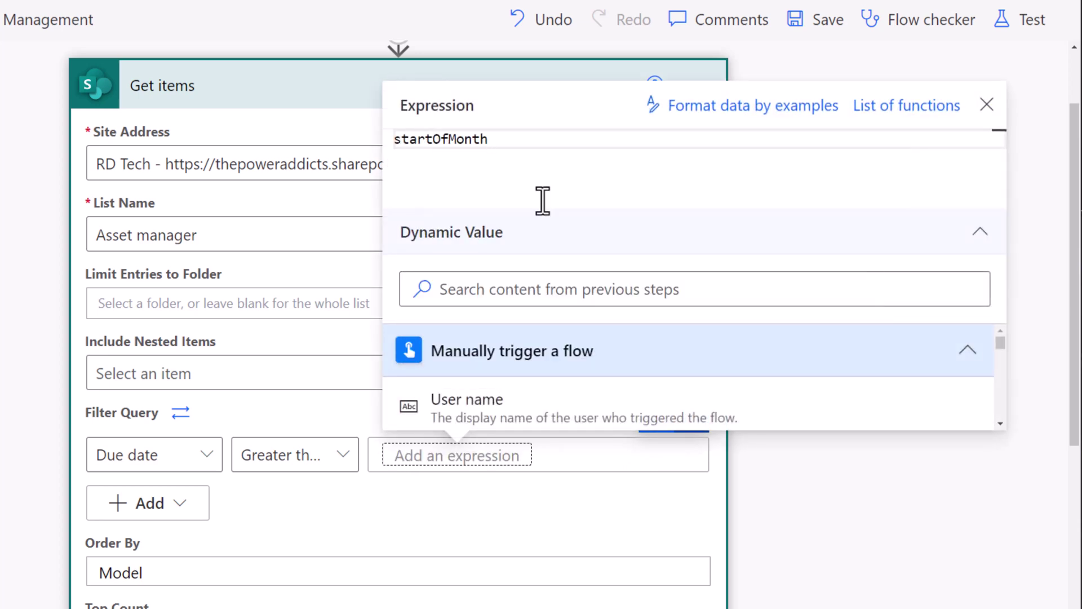
pyautogui.write('(')
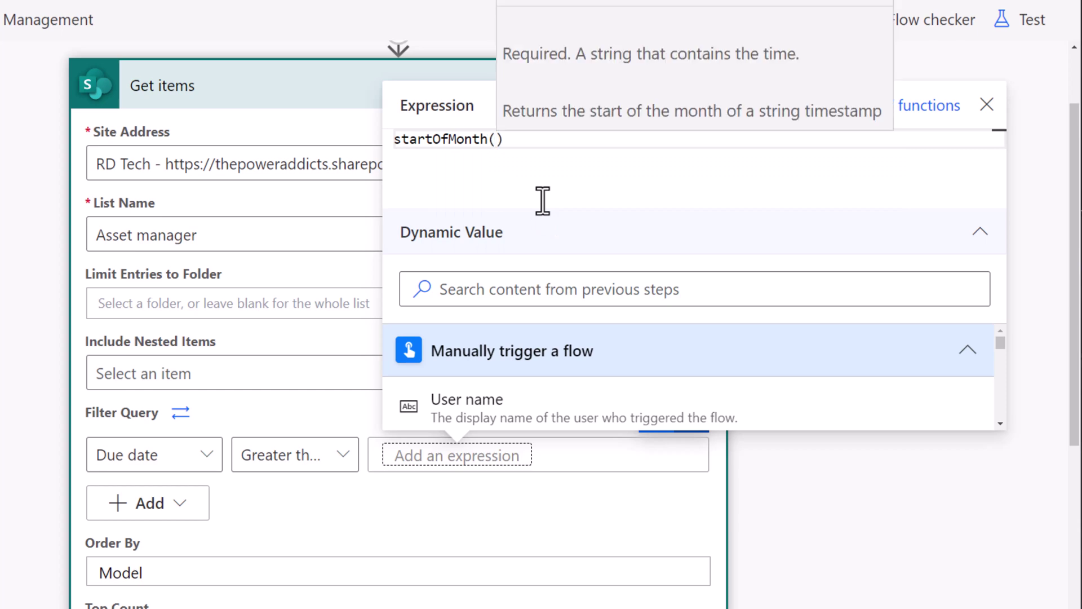
pyautogui.write('utc')
pyautogui.press('Return')
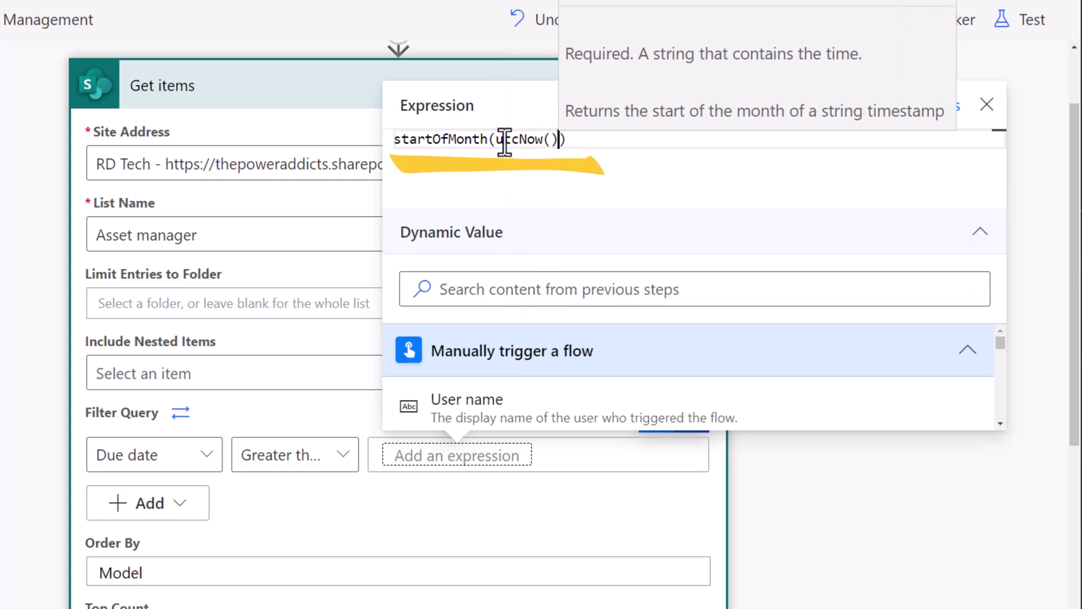
pyautogui.moveTo(592, 141); pyautogui.dragTo(394, 140)
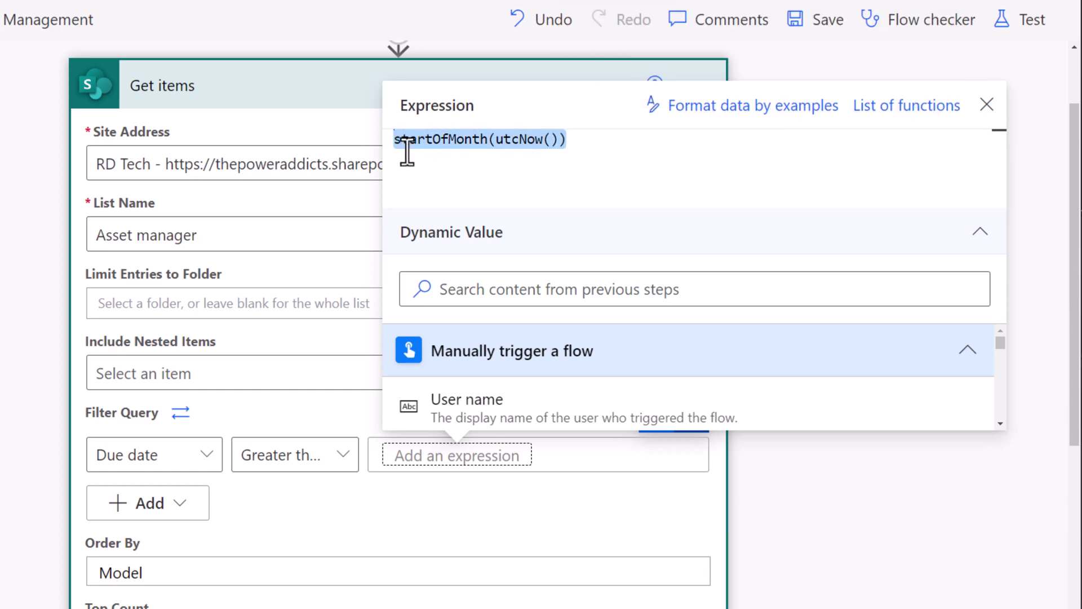
pyautogui.click(531, 513)
# Step: Add a second filter query row for the Due date column with the Less than operator
pyautogui.click(164, 510)
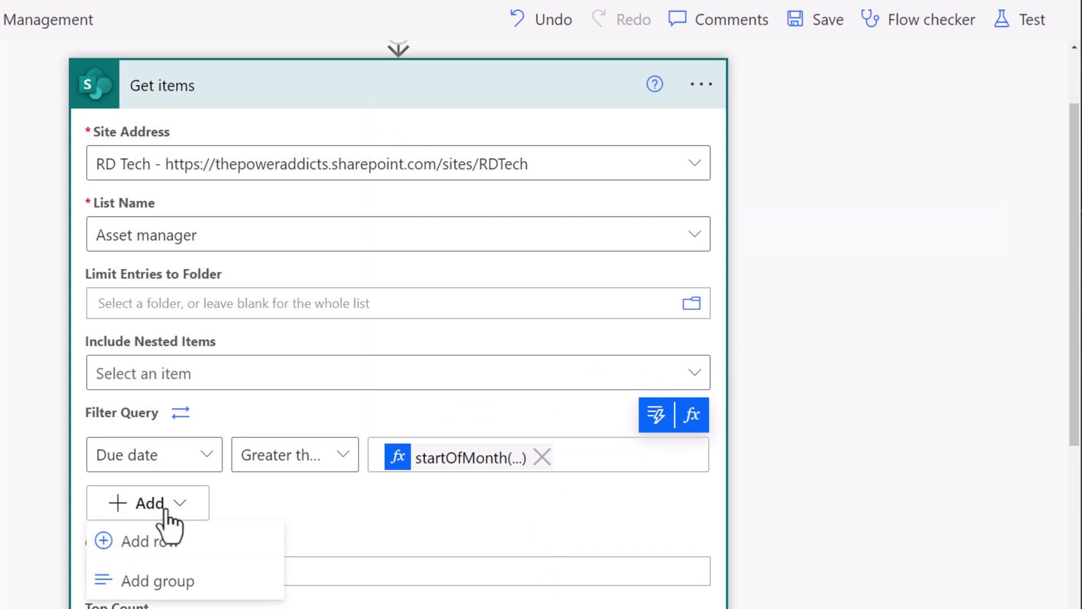
pyautogui.click(176, 542)
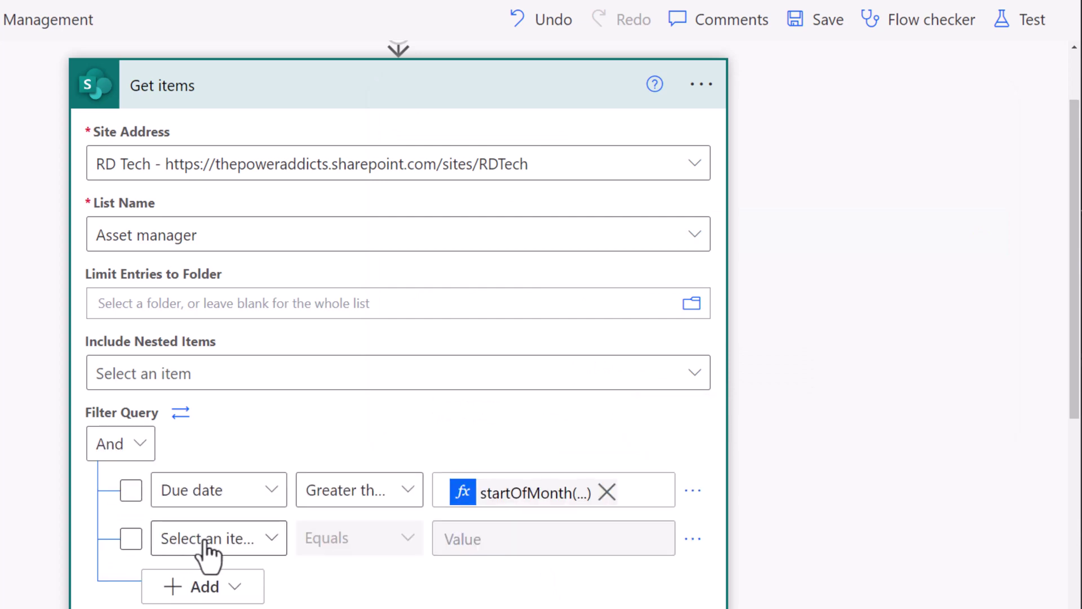
pyautogui.scroll(-5, 207, 551)
pyautogui.click(225, 262)
pyautogui.write('due')
pyautogui.click(228, 389)
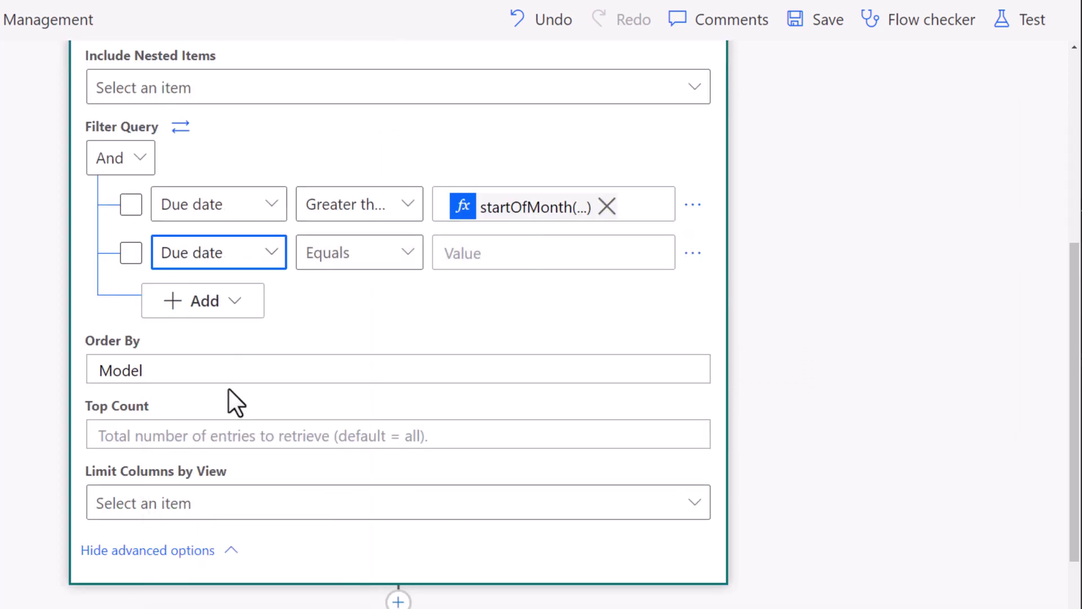
pyautogui.click(342, 262)
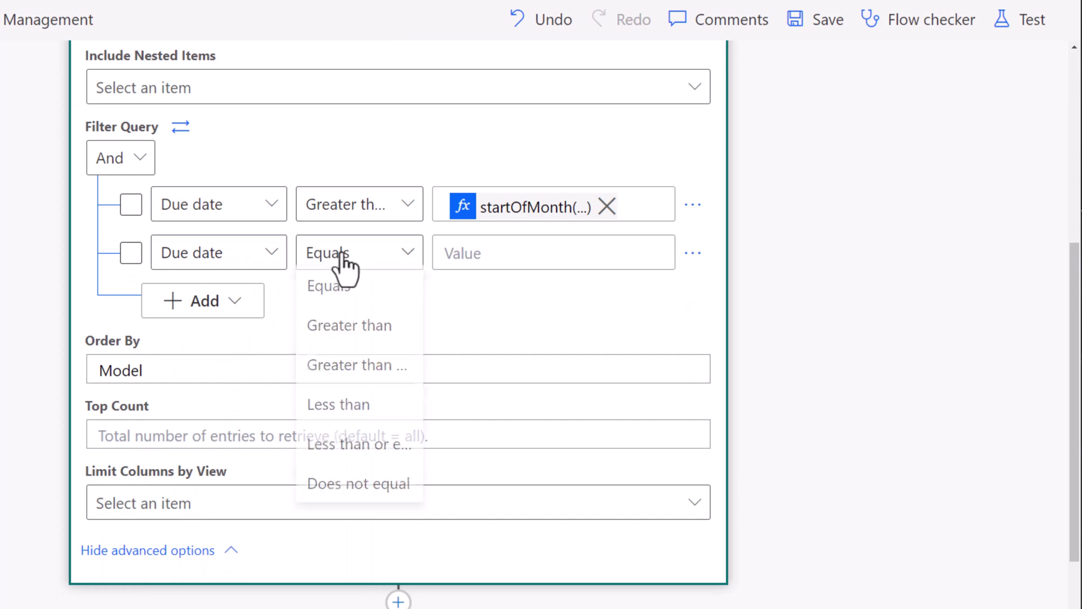
pyautogui.click(349, 406)
pyautogui.scroll(2, 389, 370)
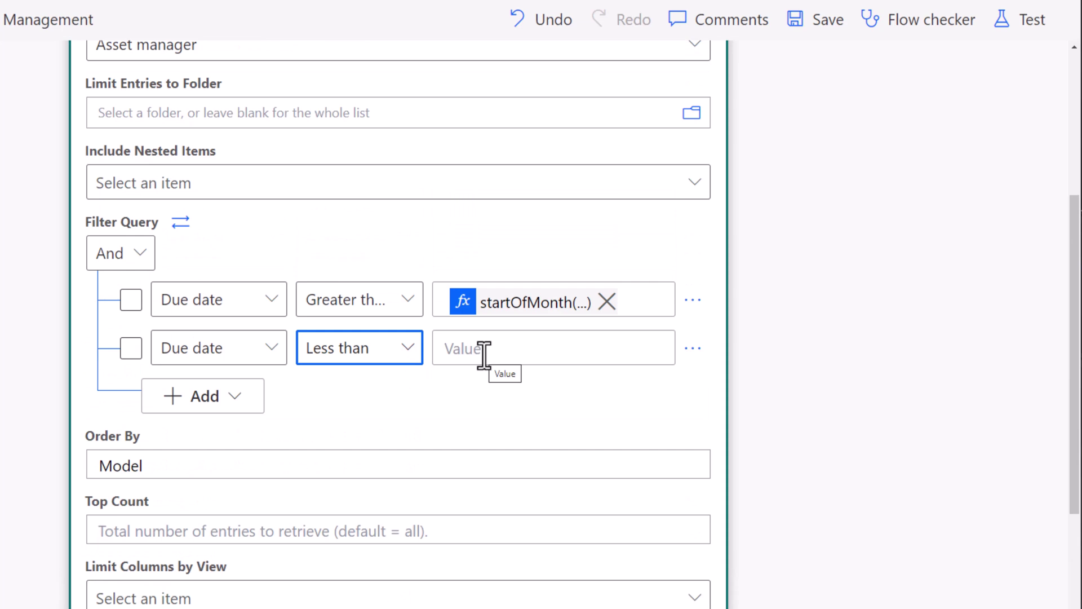
# Step: Copy the startOfMonth expression from the first Due date condition without changing it
pyautogui.click(538, 308)
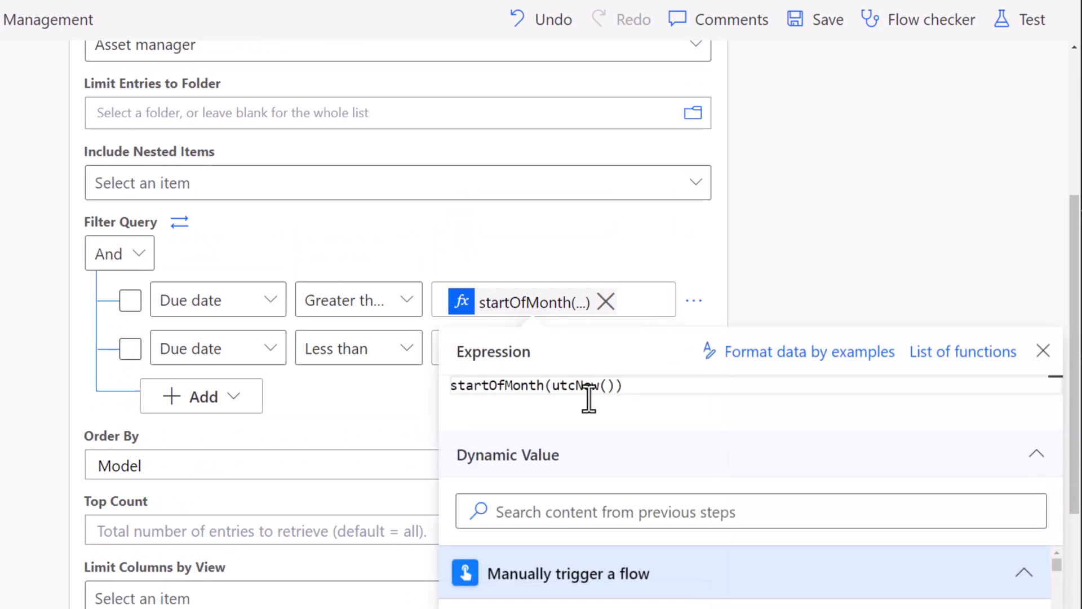
pyautogui.hotkey('ctrl', 'a')
pyautogui.hotkey('ctrl', 'c')
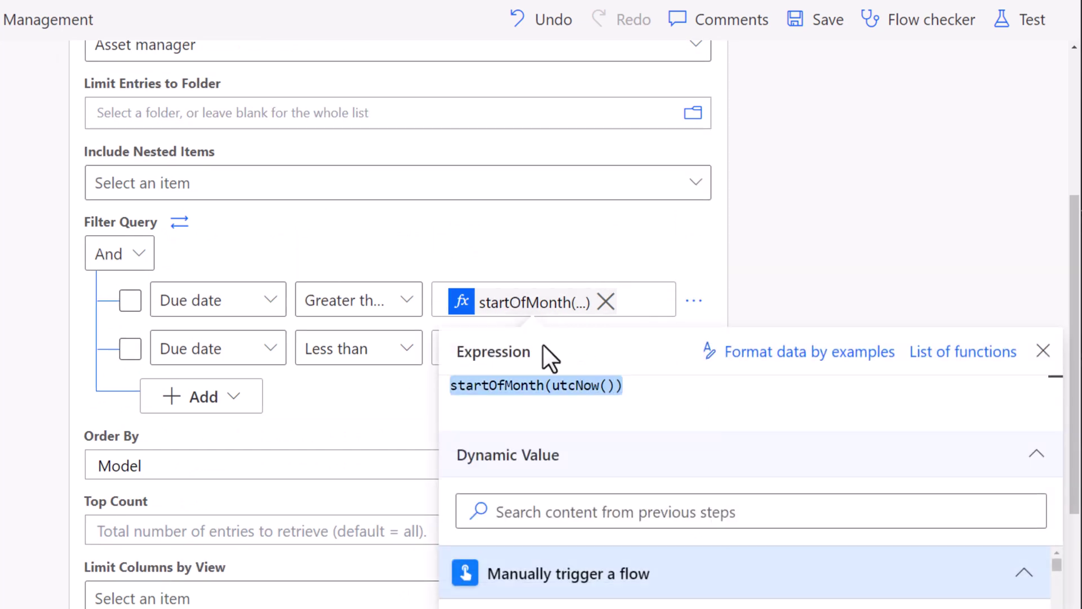
pyautogui.click(804, 295)
# Step: Insert the Date Time action Add to time between the manual trigger and Get items
pyautogui.scroll(6, 458, 315)
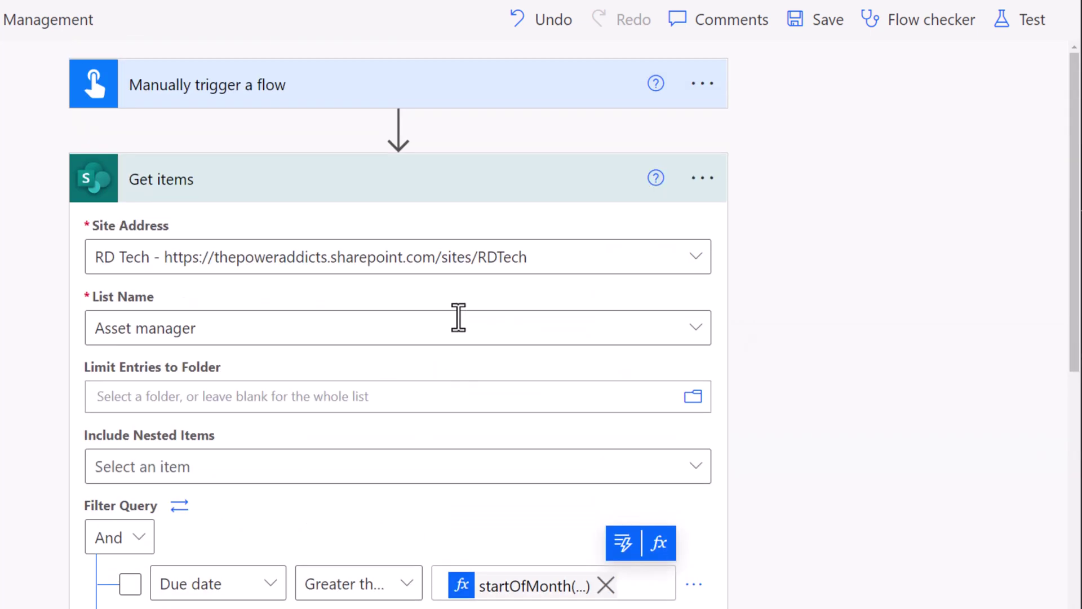
pyautogui.click(399, 126)
pyautogui.click(393, 159)
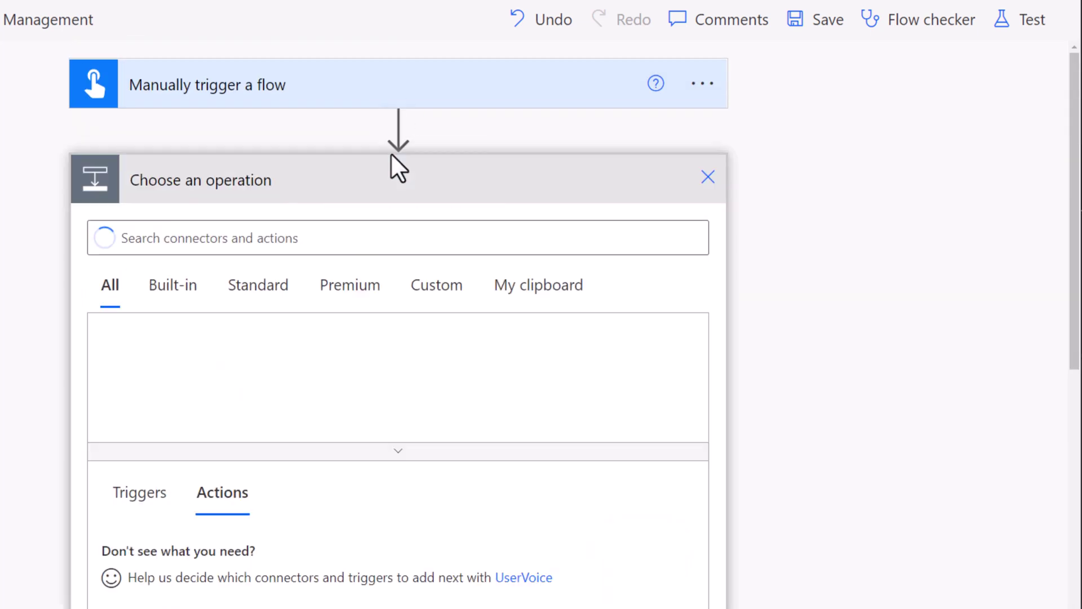
pyautogui.click(319, 244)
pyautogui.write('add to')
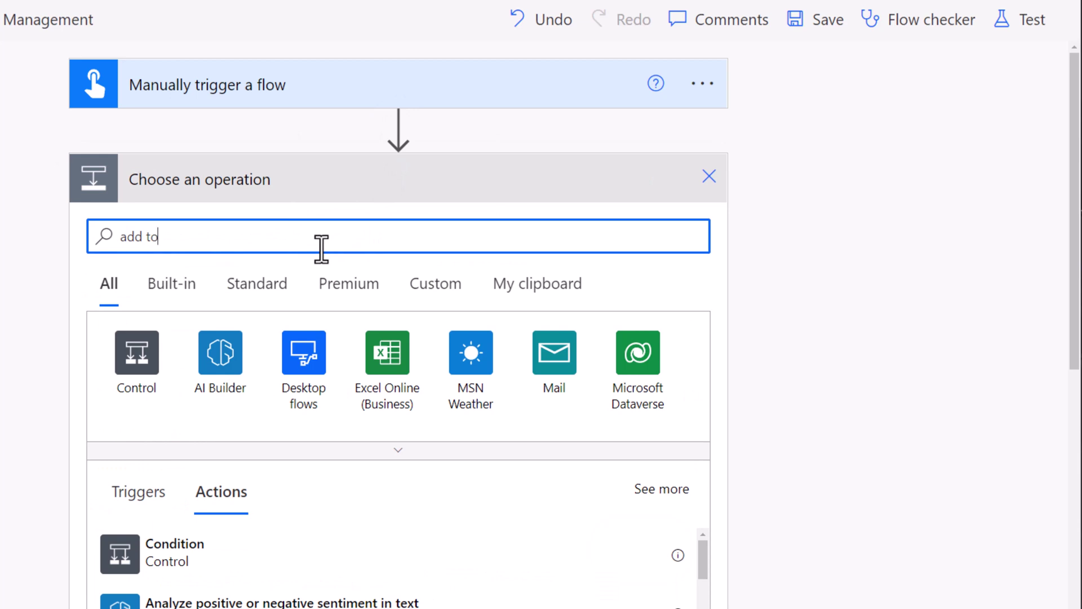
pyautogui.write(' time')
pyautogui.scroll(-2, 293, 372)
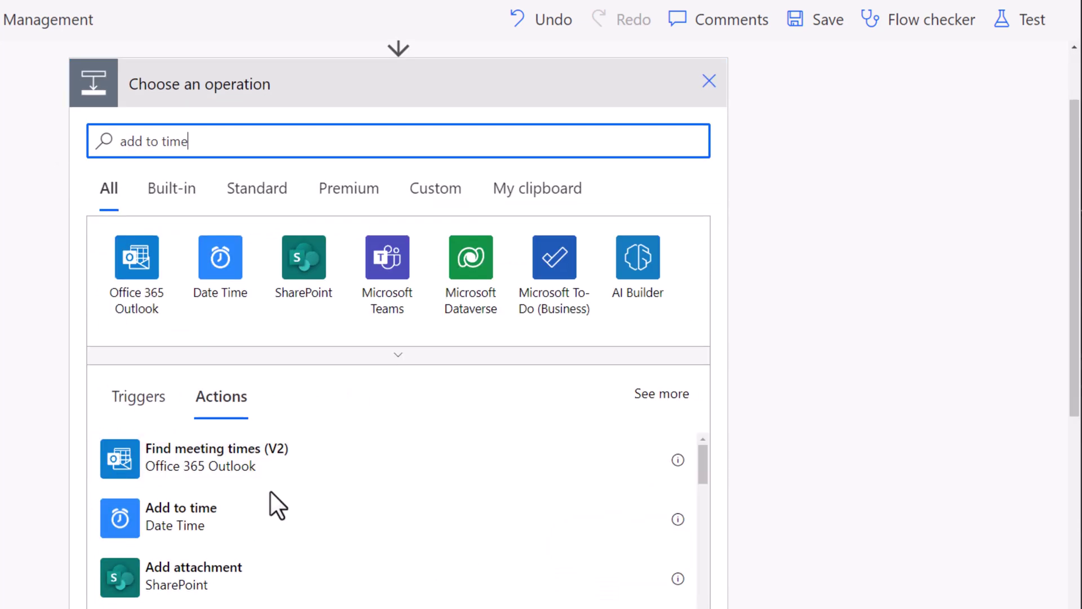
pyautogui.click(178, 533)
# Step: Set the Base time of Add to time to the copied expression startOfMonth(utcNow())
pyautogui.click(280, 175)
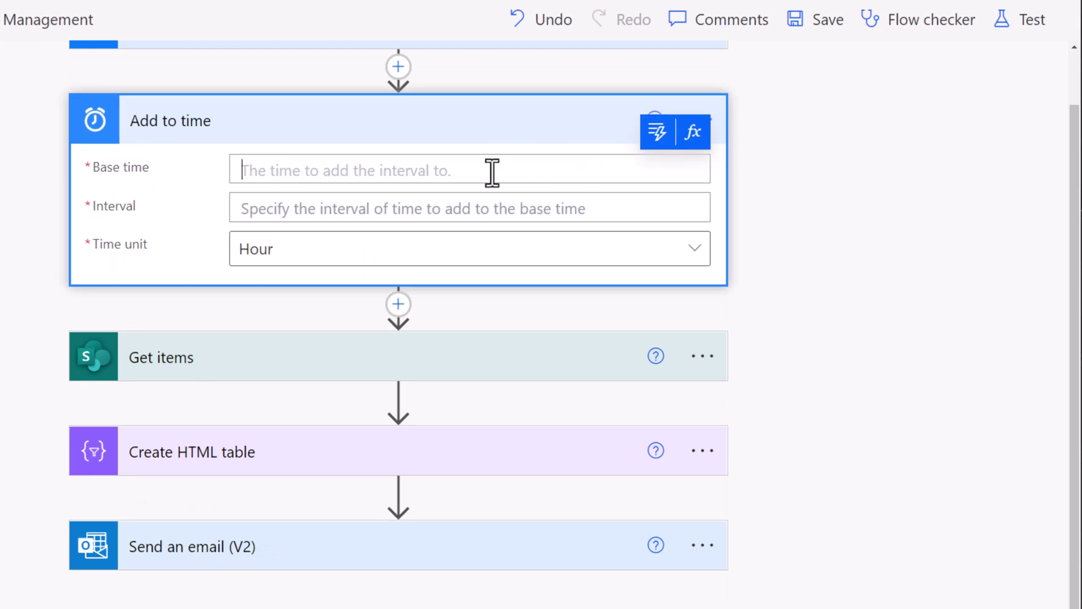
pyautogui.click(692, 135)
pyautogui.hotkey('ctrl', 'v')
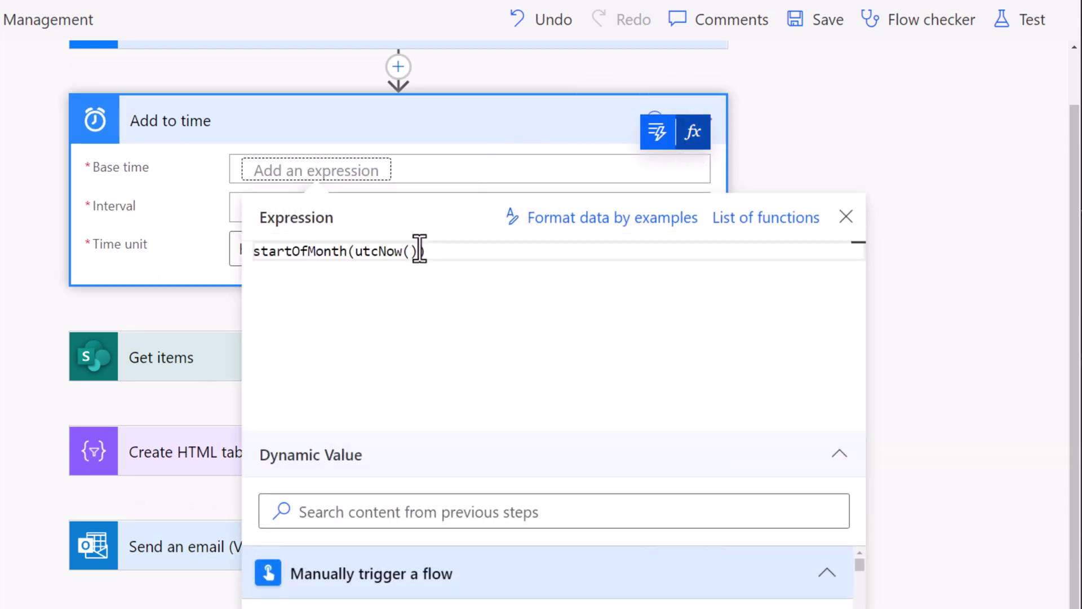
pyautogui.click(783, 169)
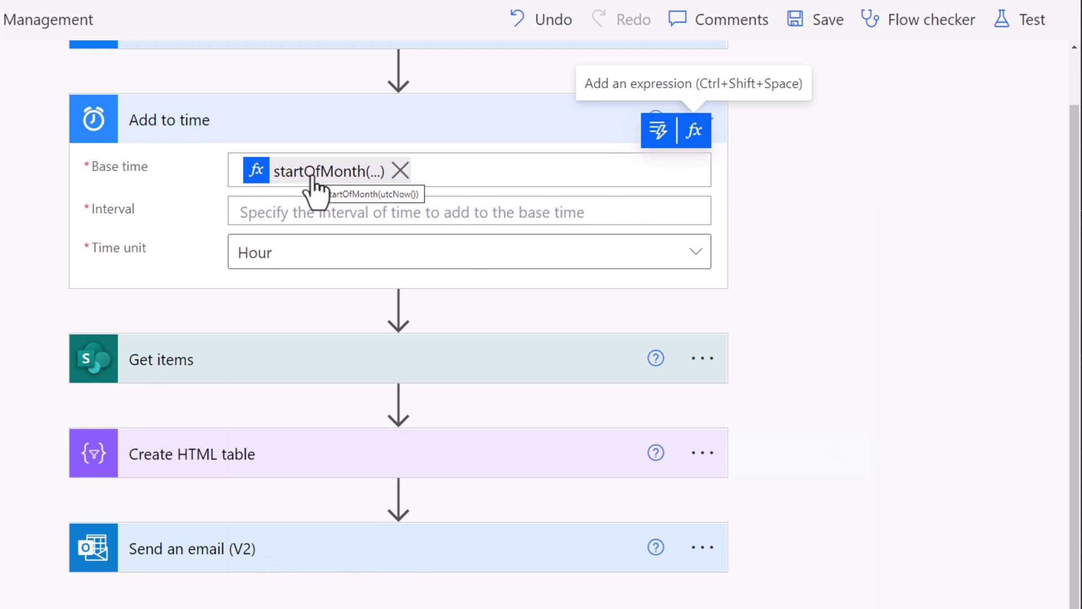
# Step: Set the Add to time interval to 1 and its time unit to Month
pyautogui.click(306, 210)
pyautogui.write('1')
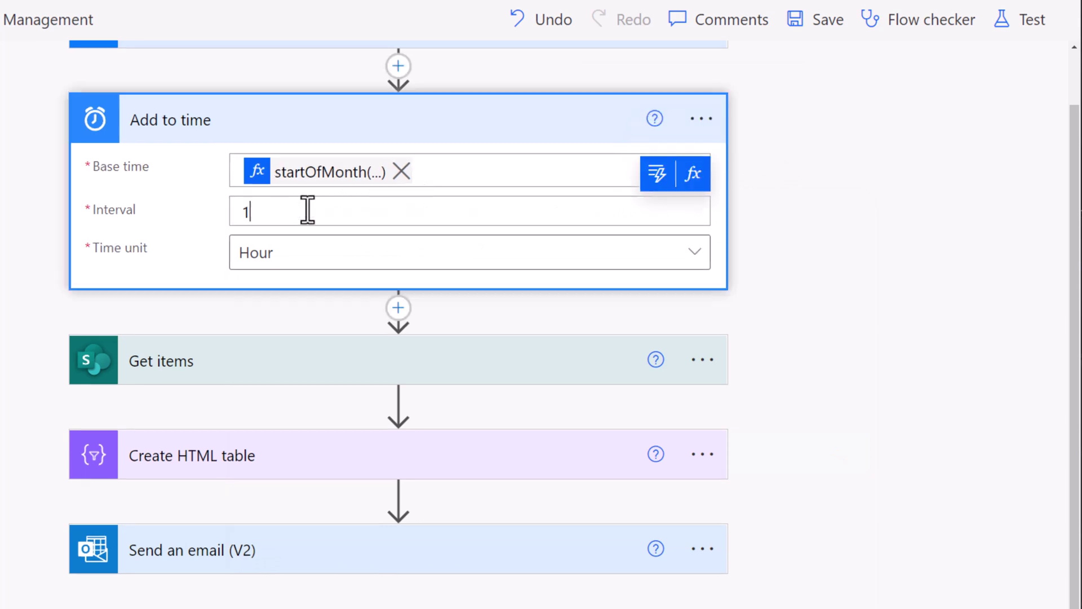
pyautogui.click(302, 257)
pyautogui.click(286, 423)
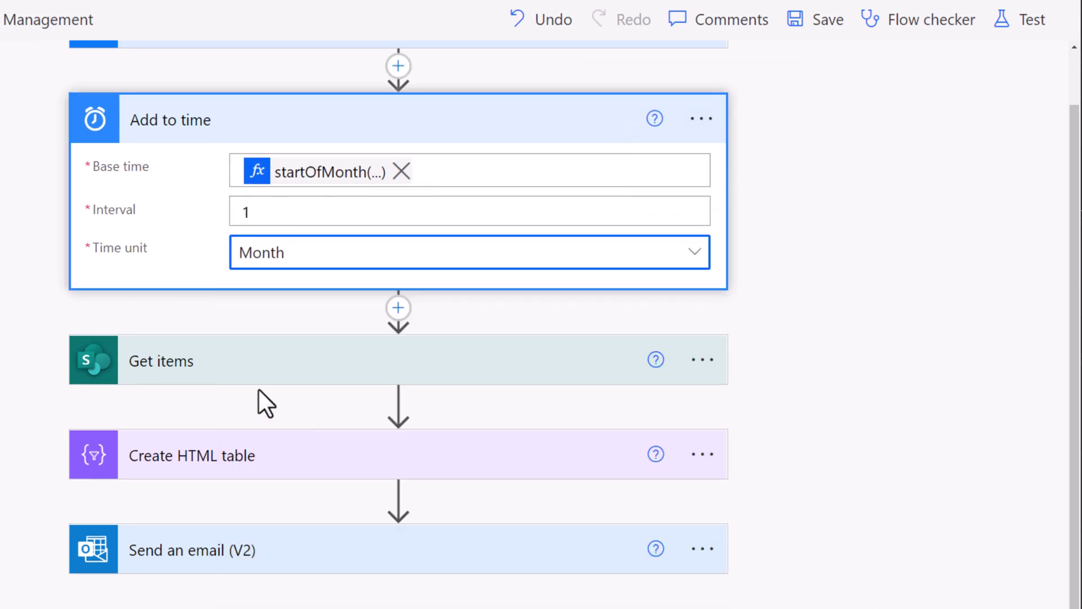
pyautogui.click(214, 324)
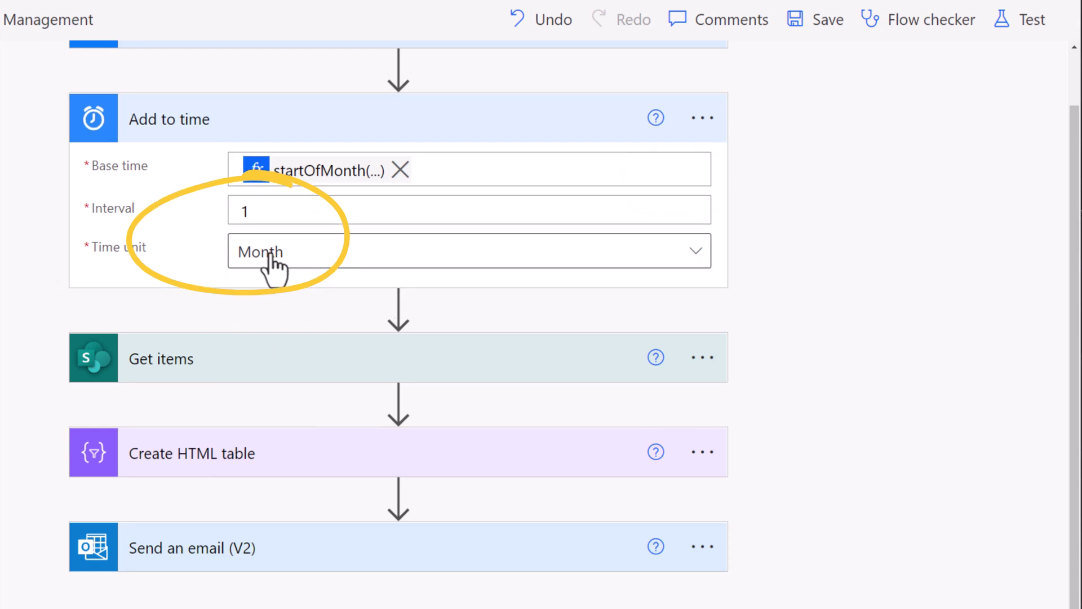
# Step: In Get items, set the Less than condition's value to the dynamic Calculated time and start a test of the flow
pyautogui.click(257, 373)
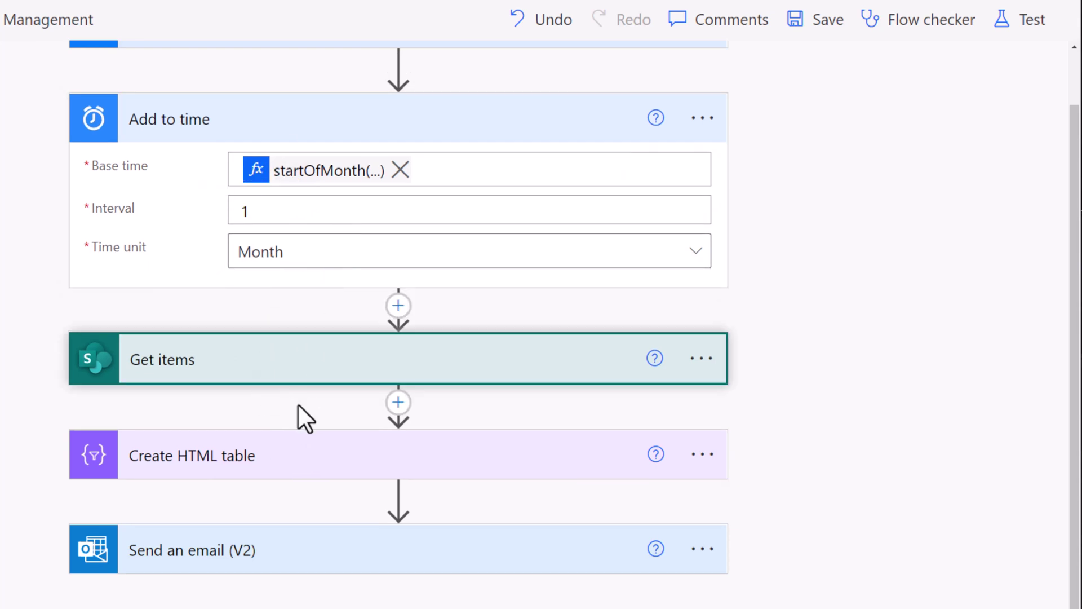
pyautogui.scroll(-5, 299, 404)
pyautogui.click(505, 388)
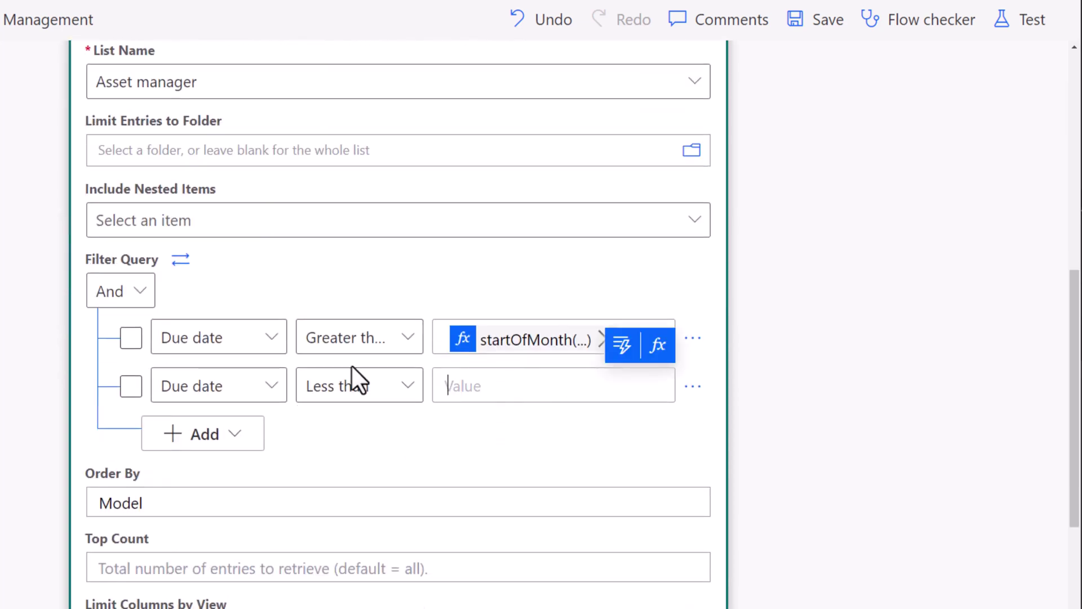
pyautogui.click(621, 344)
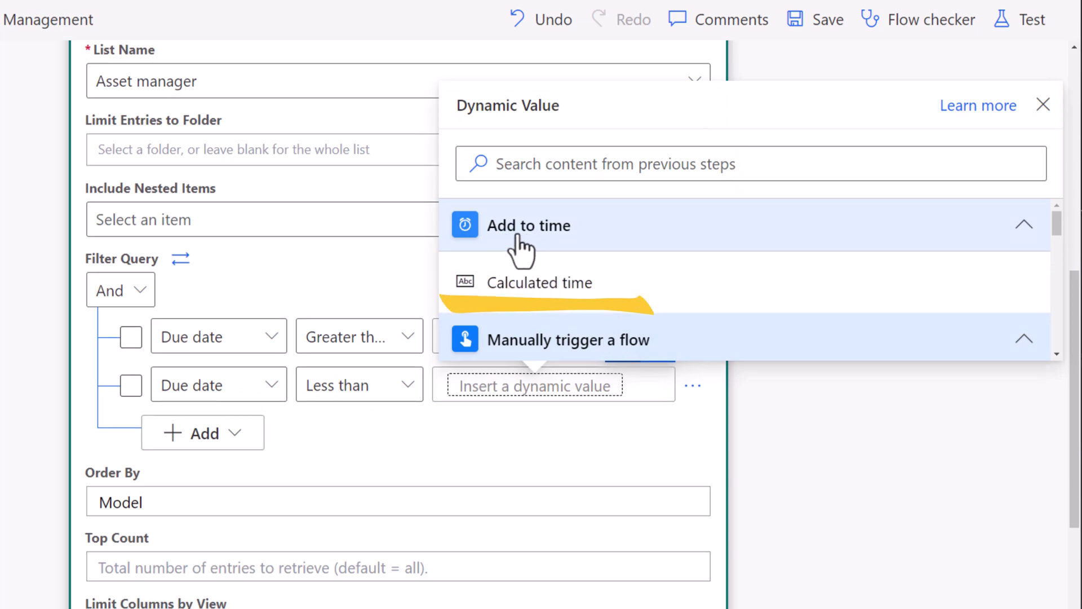
pyautogui.click(519, 282)
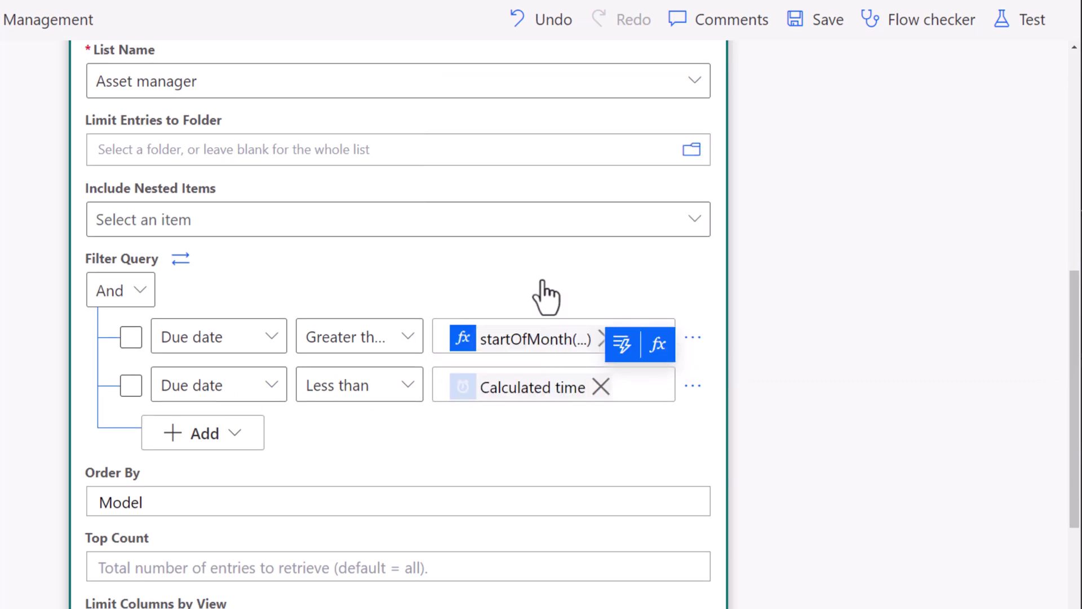
pyautogui.click(1025, 29)
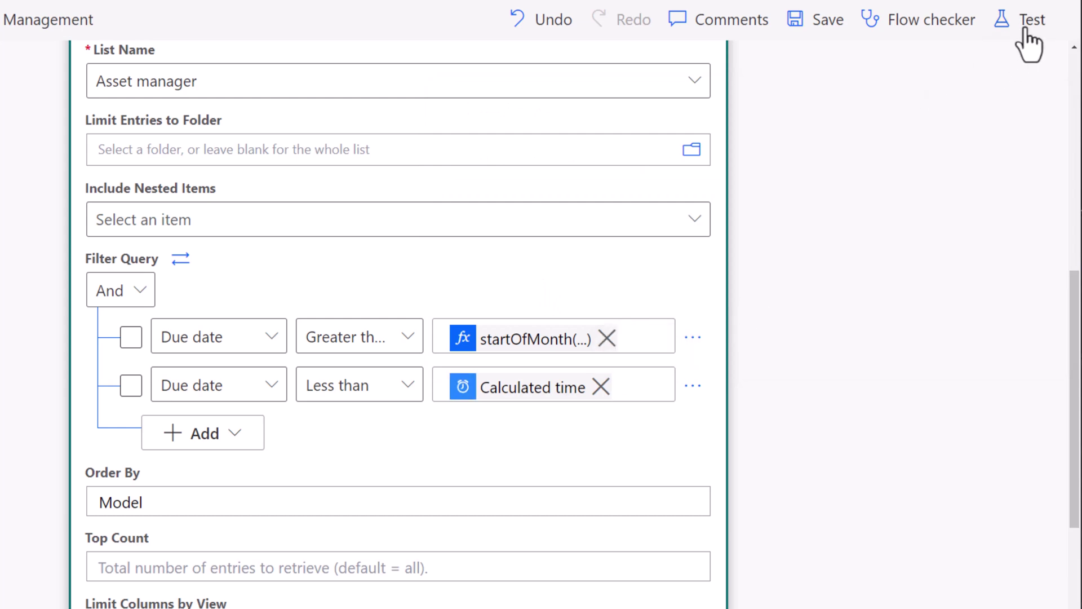